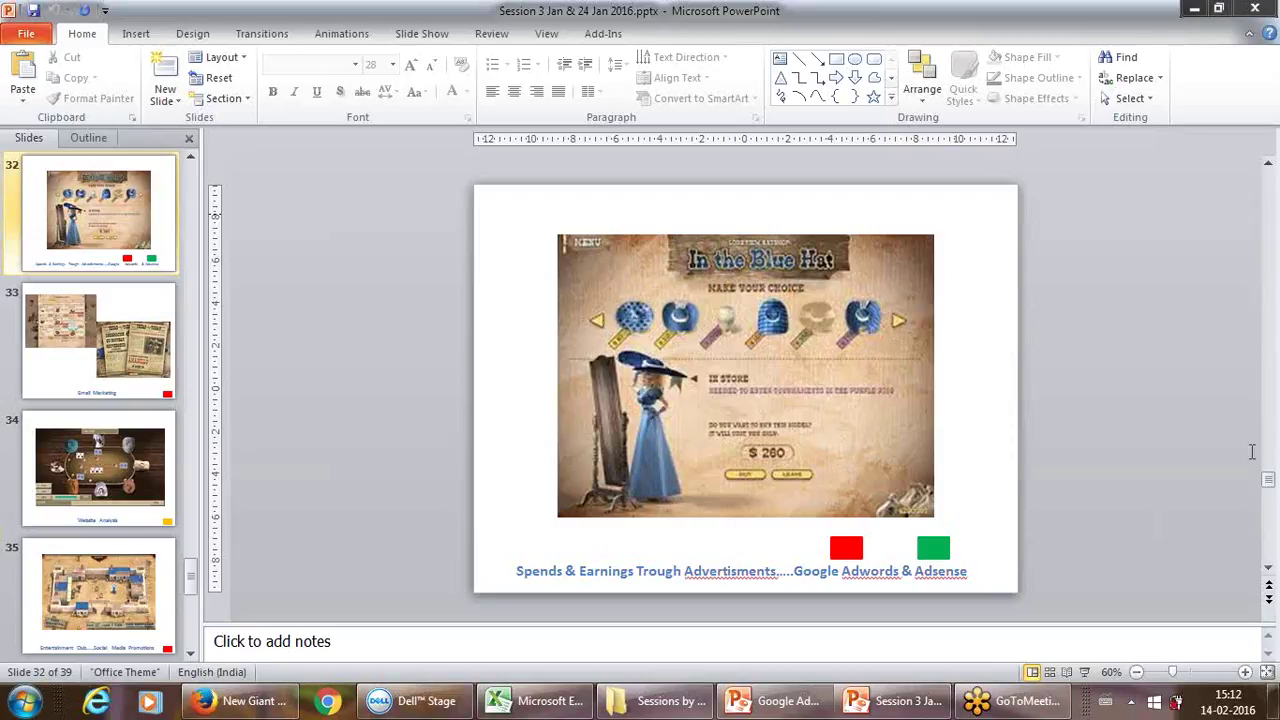
Step: Switch from PowerPoint to Firefox showing the Angry Birds surprise egg video
mouse_move(1228, 706)
left_click(266, 708)
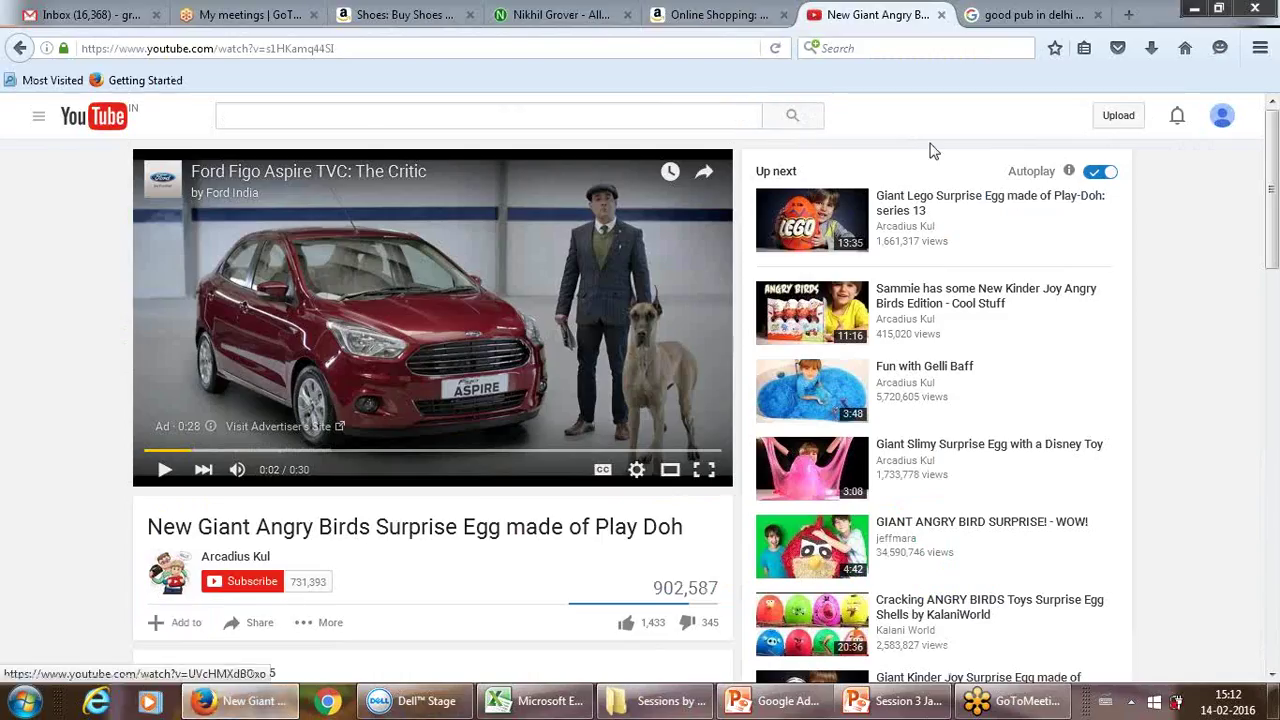
Step: Switch to the 'My meetings | GoToMeeting' tab listing the scheduled meetings
left_click(266, 14)
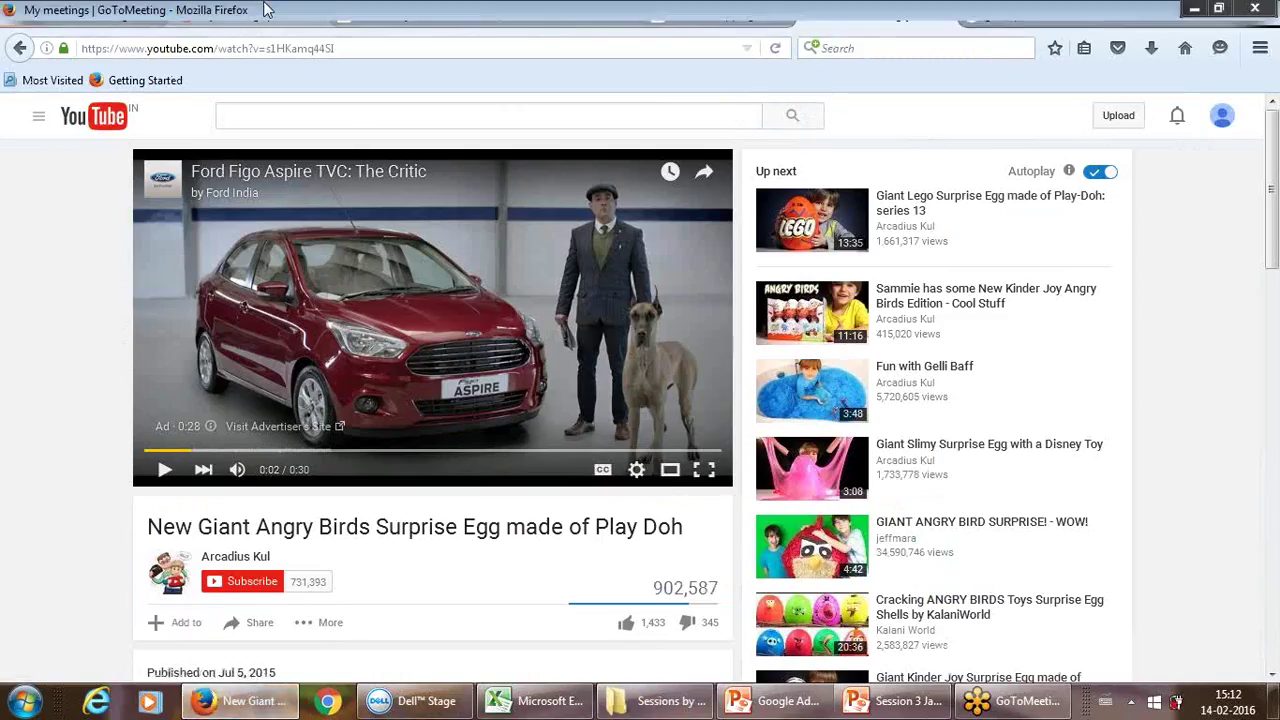
left_click(266, 12)
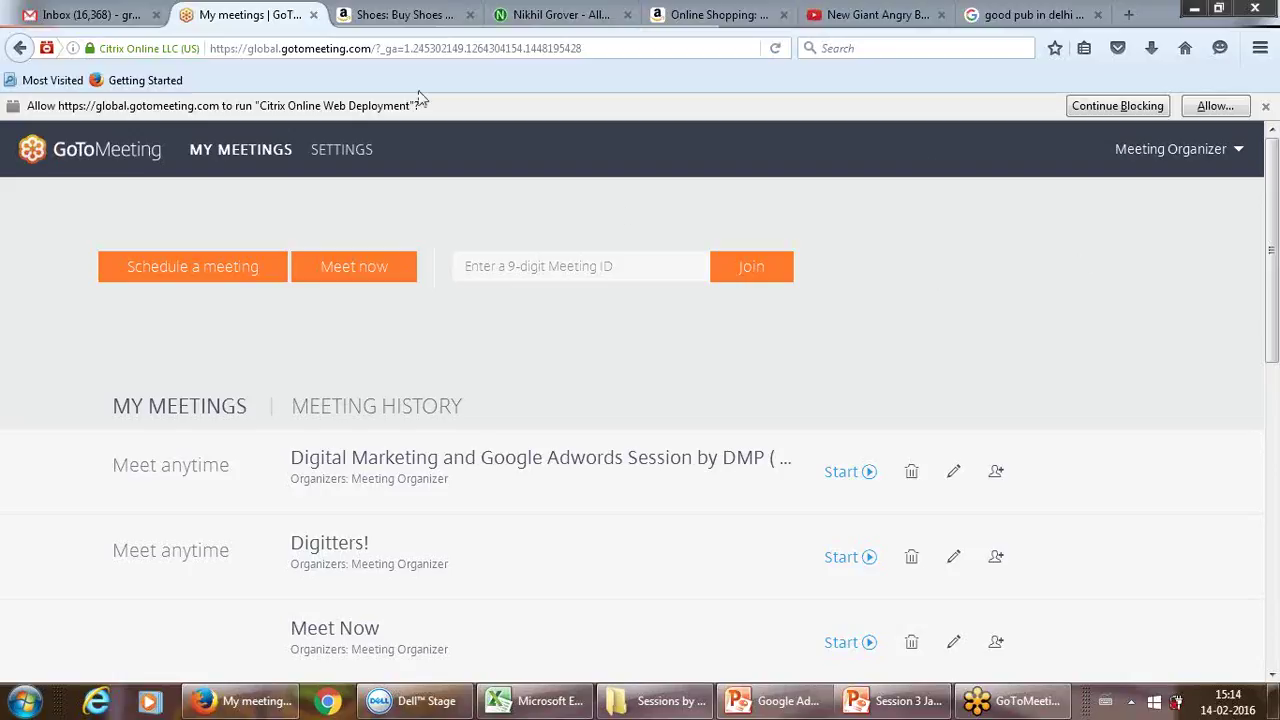
Step: Bring the Google Adwords.pptx deck forward, showing slide 14 'Feedback Link'
mouse_move(793, 712)
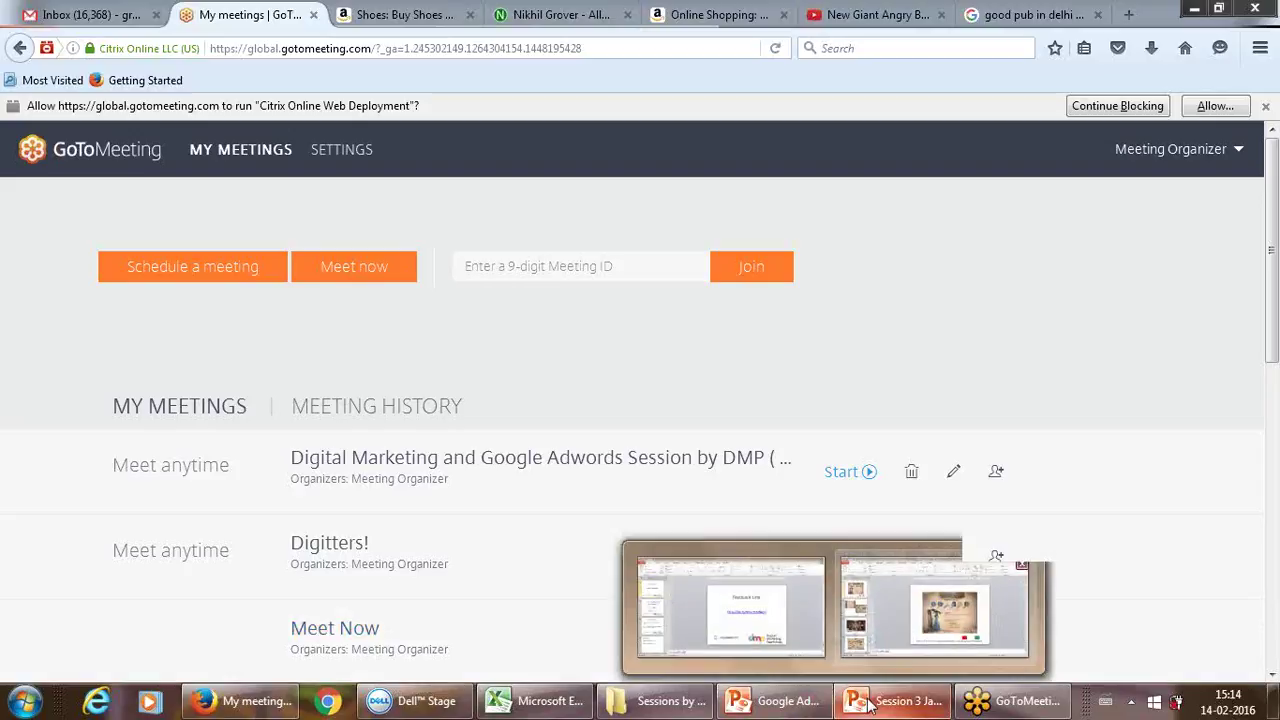
left_click(795, 707)
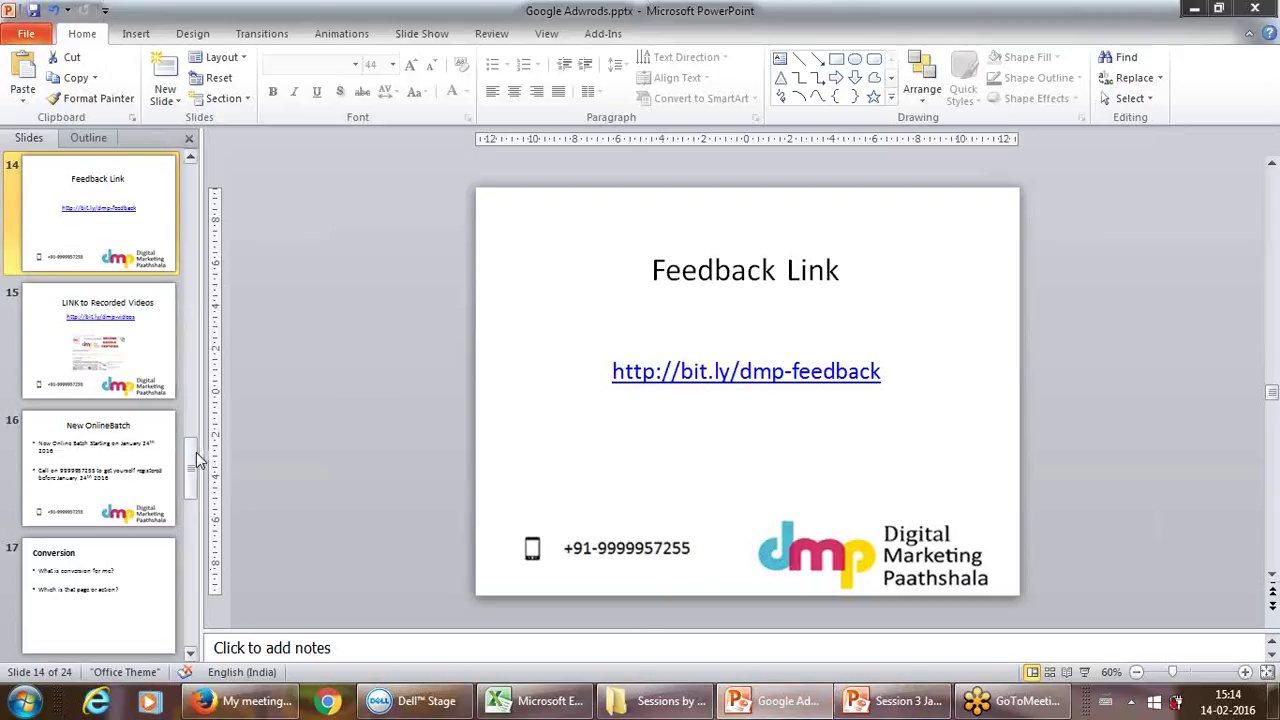
Step: Scroll the slide thumbnails to the top, then return to Firefox's Gmail inbox tab
left_click_drag(196, 452, 198, 138)
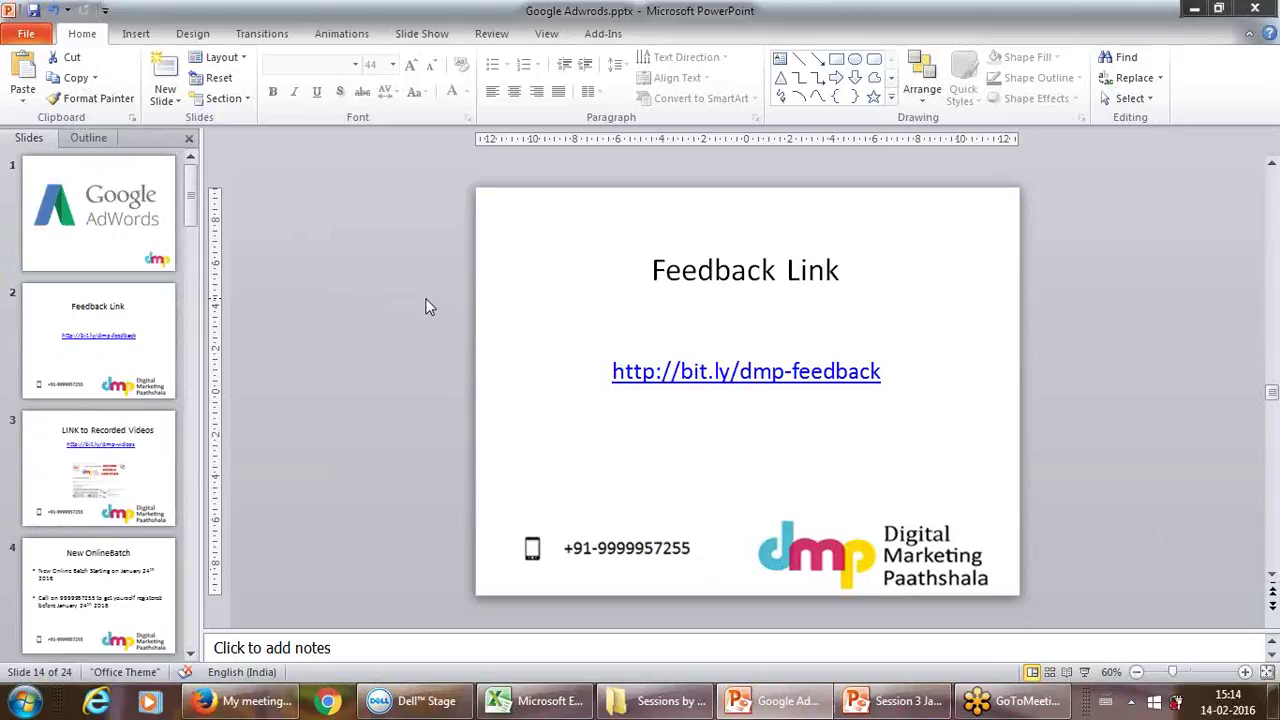
left_click(260, 705)
left_click(117, 16)
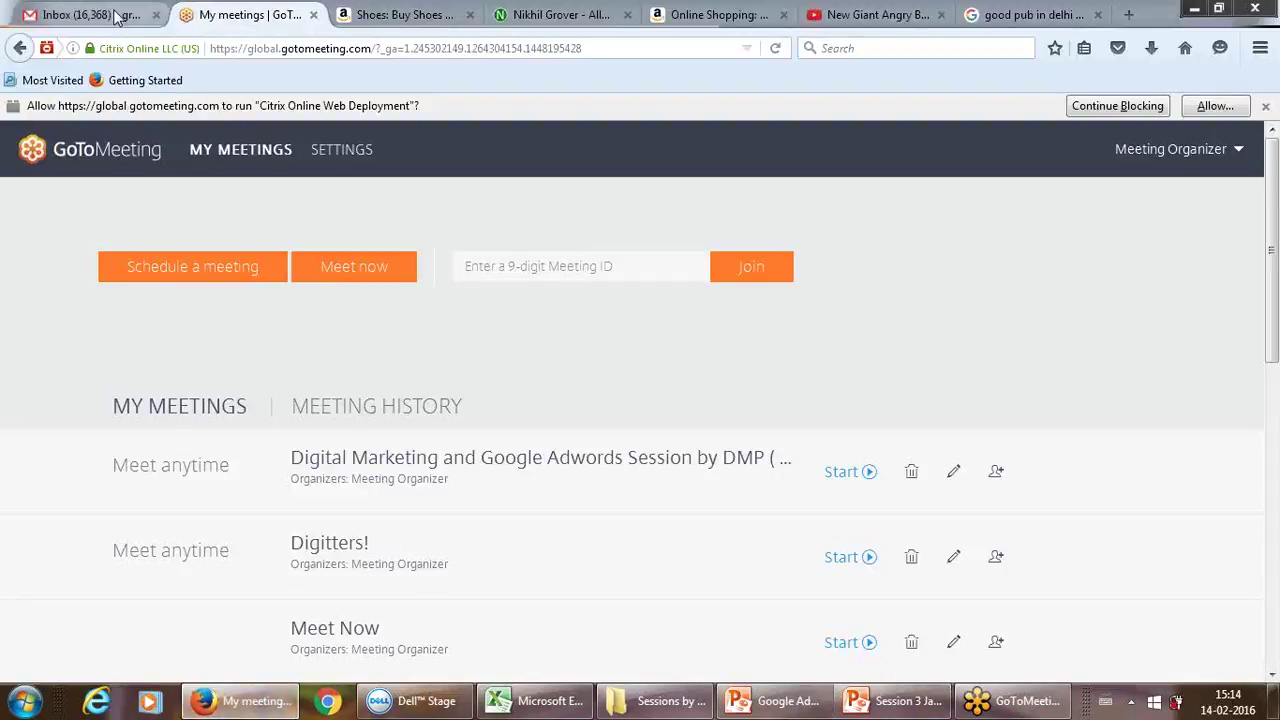
Step: Switch to the personal blog tab, scroll back to the top, and select its URL
left_click(549, 16)
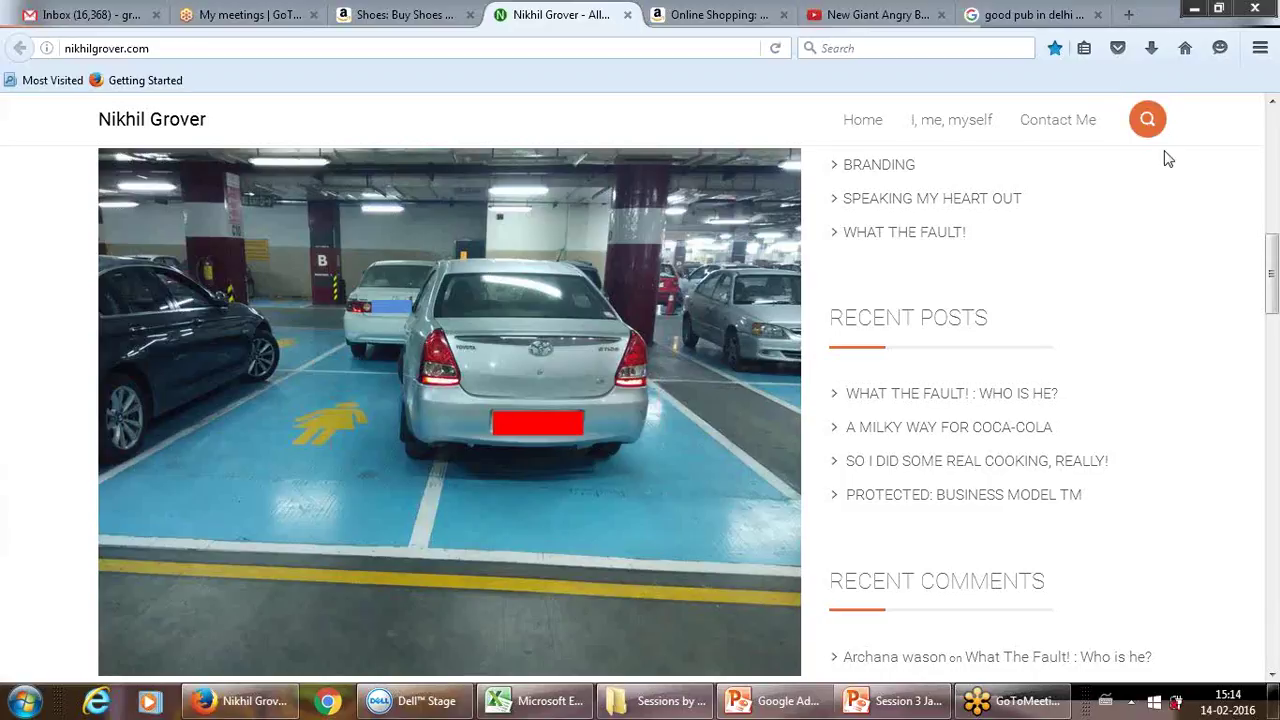
scroll(1275, 160, "up", 2)
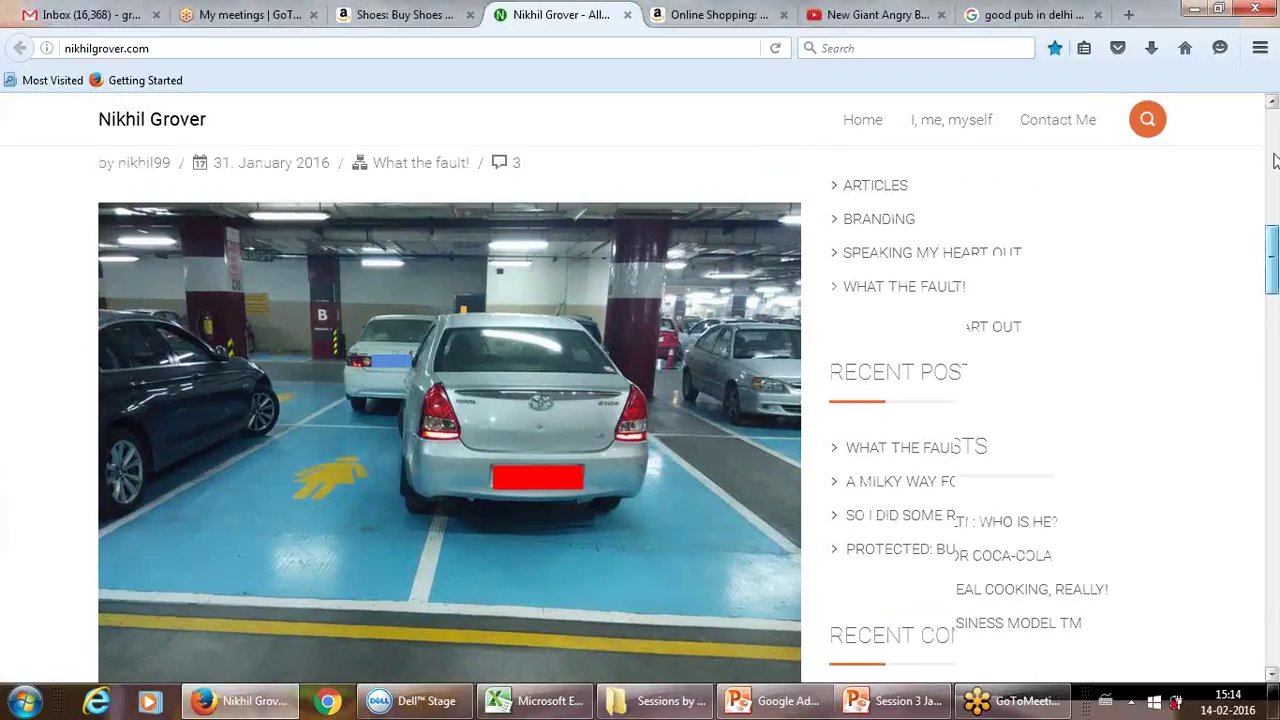
scroll(1275, 160, "up", 5)
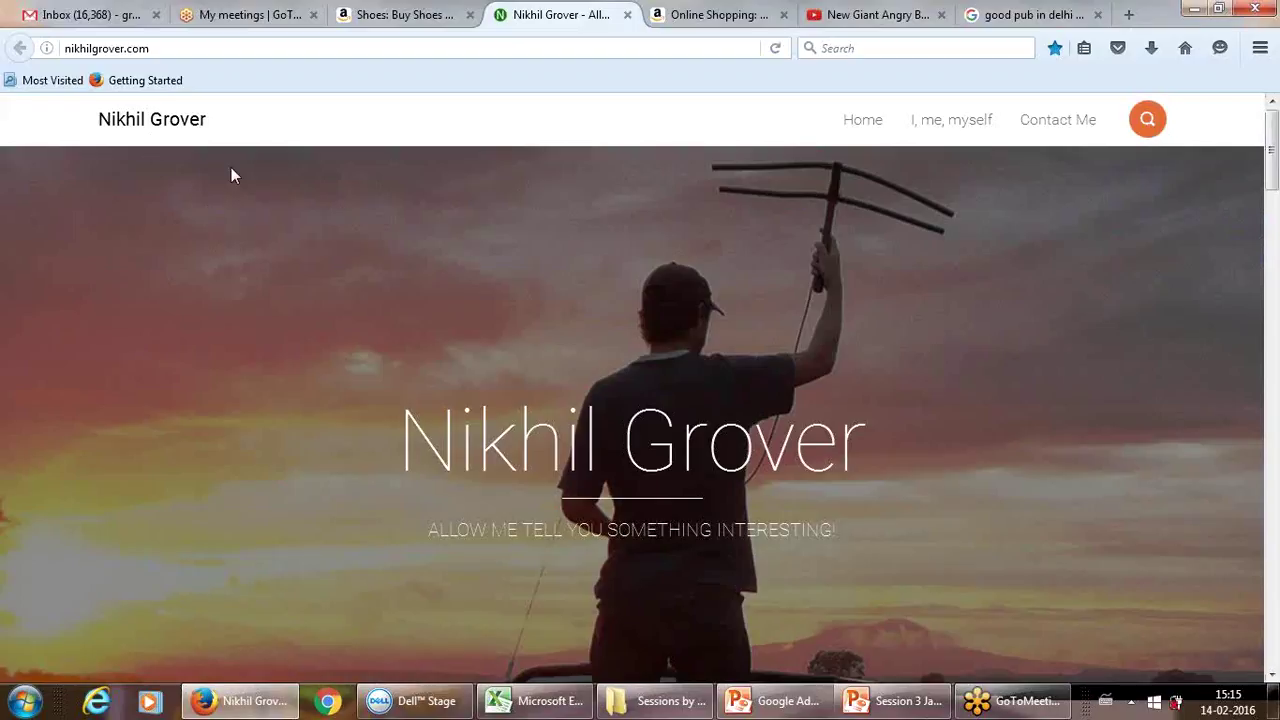
left_click(316, 48)
key("ctrl+a")
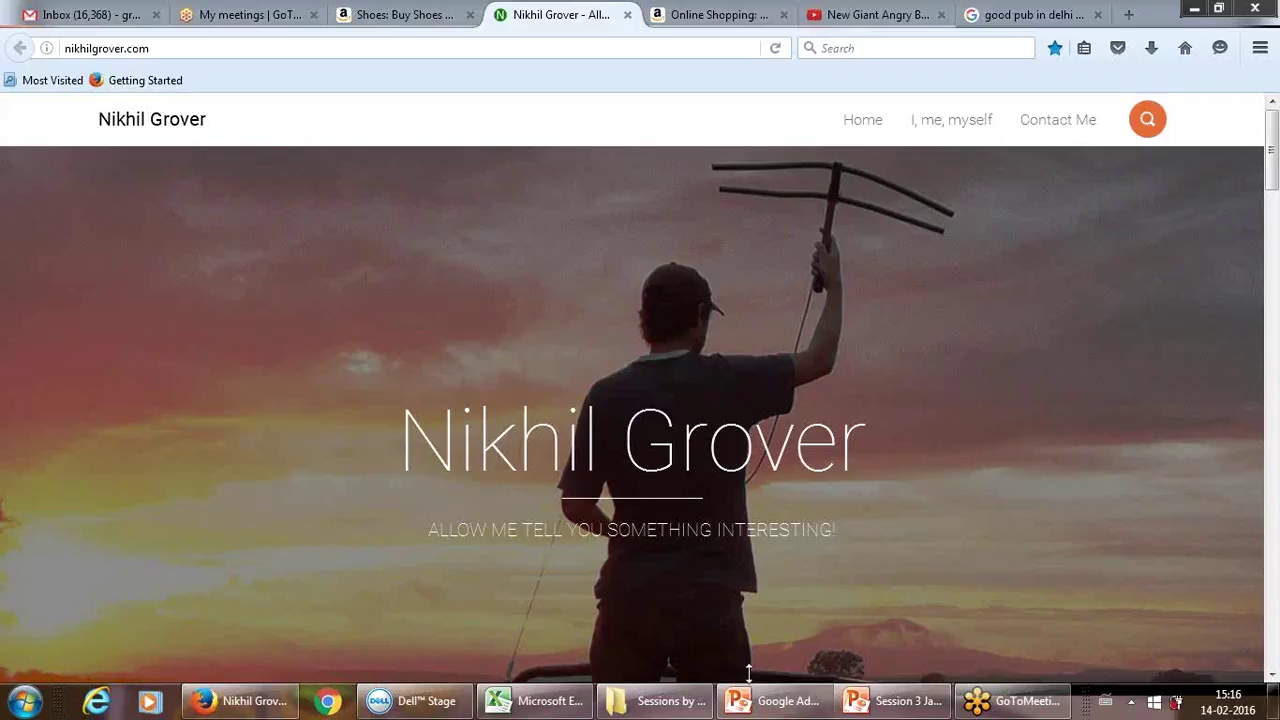
left_click(694, 47)
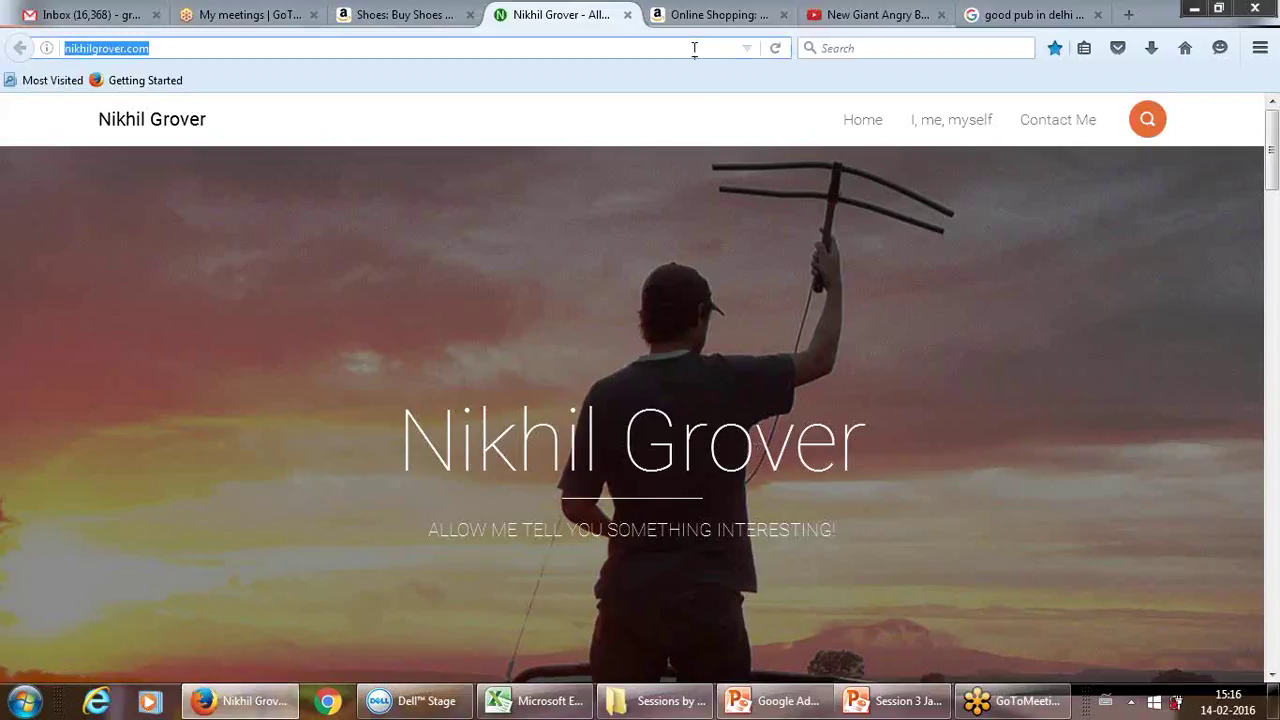
left_click(694, 48)
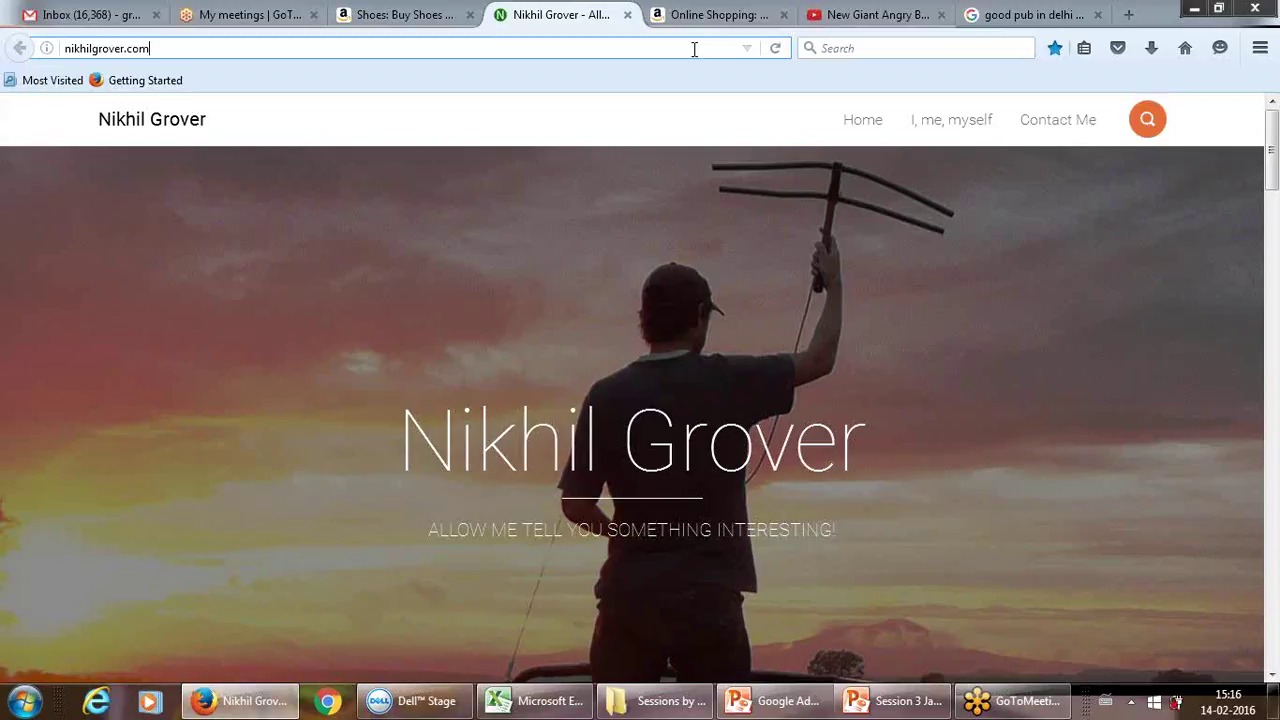
key("Return")
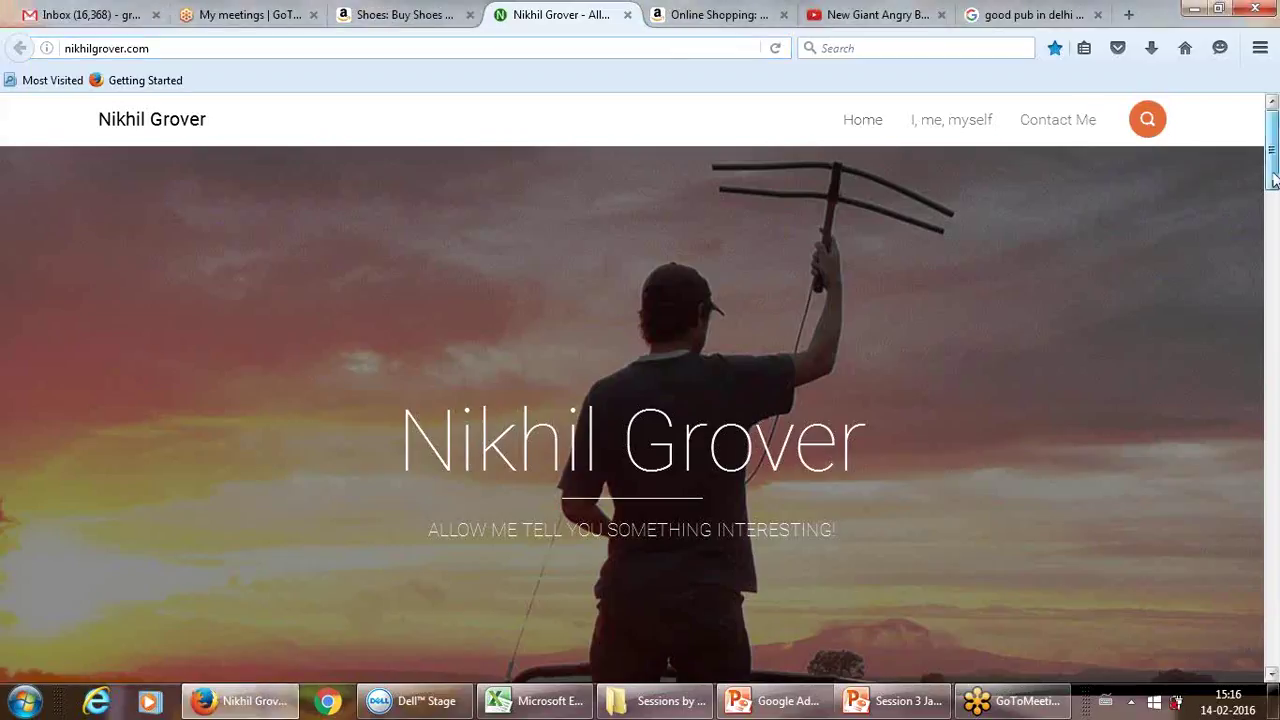
left_click_drag(1271, 160, 1274, 125)
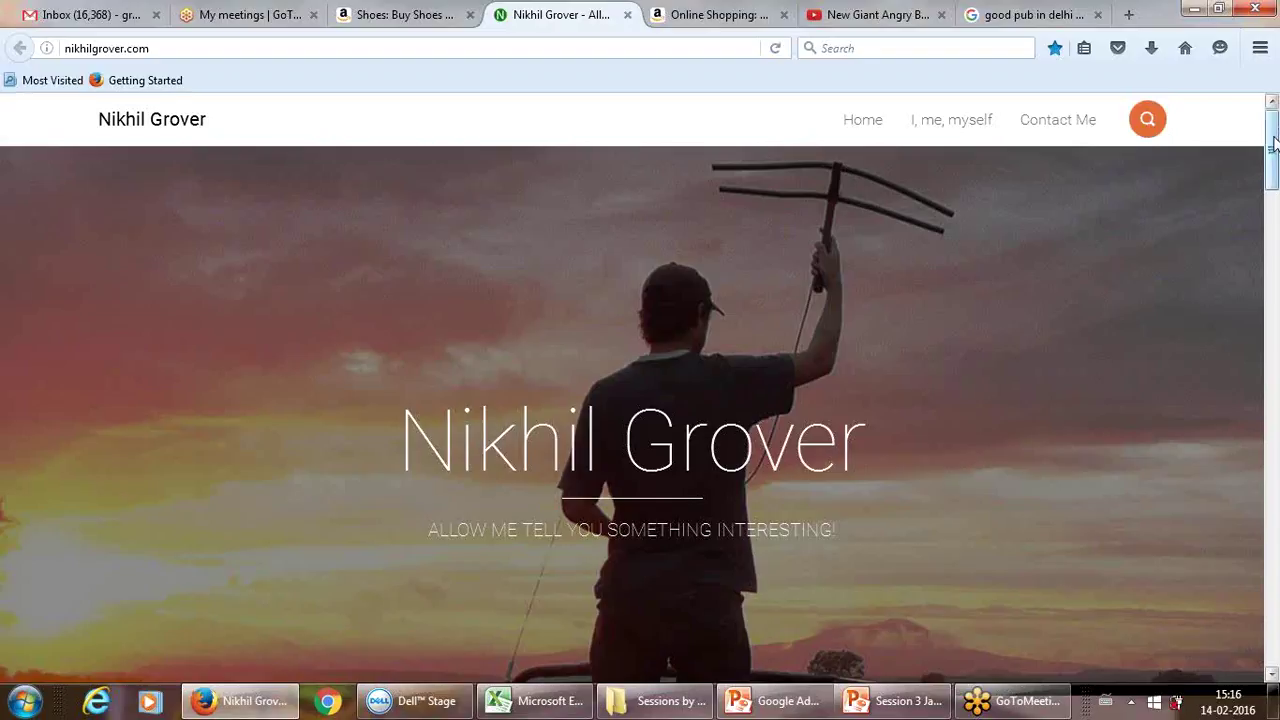
mouse_move(1274, 142)
left_mouse_down()
mouse_move(1273, 236)
mouse_move(1273, 142)
left_mouse_up()
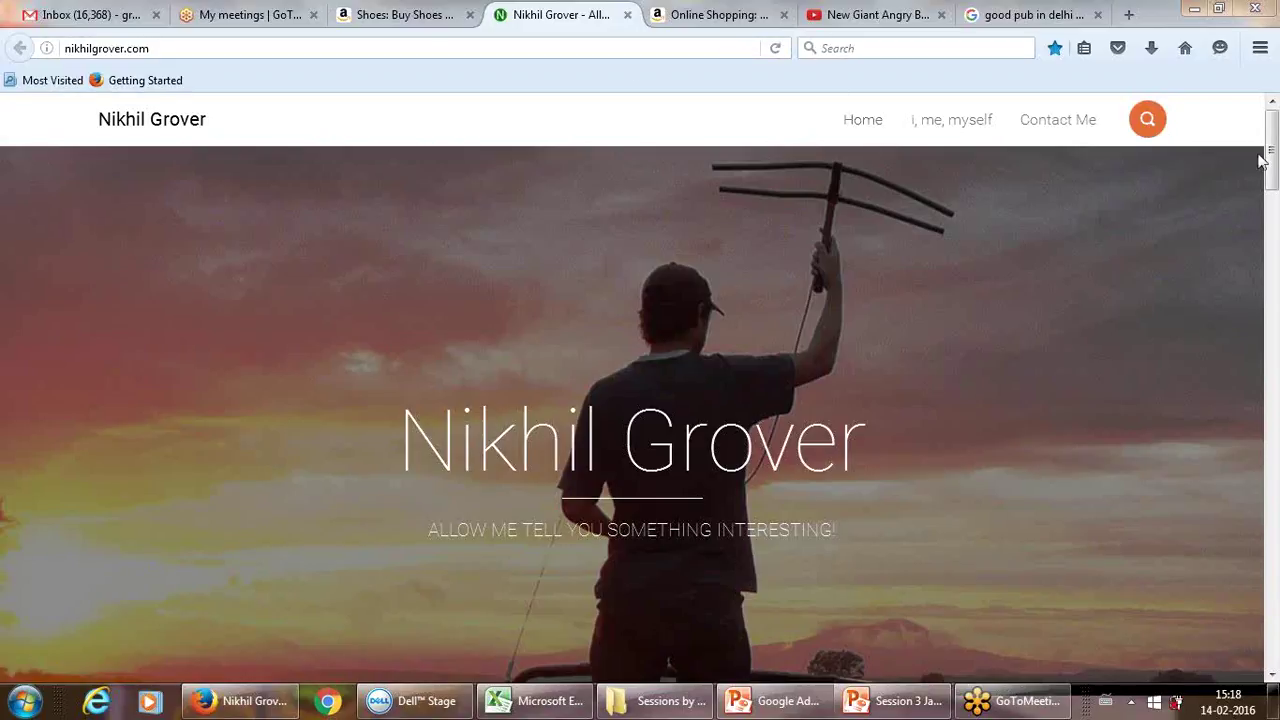
left_click_drag(1272, 160, 1275, 120)
Step: Replace the Google pub search results with the HostGator homepage
left_click(1030, 14)
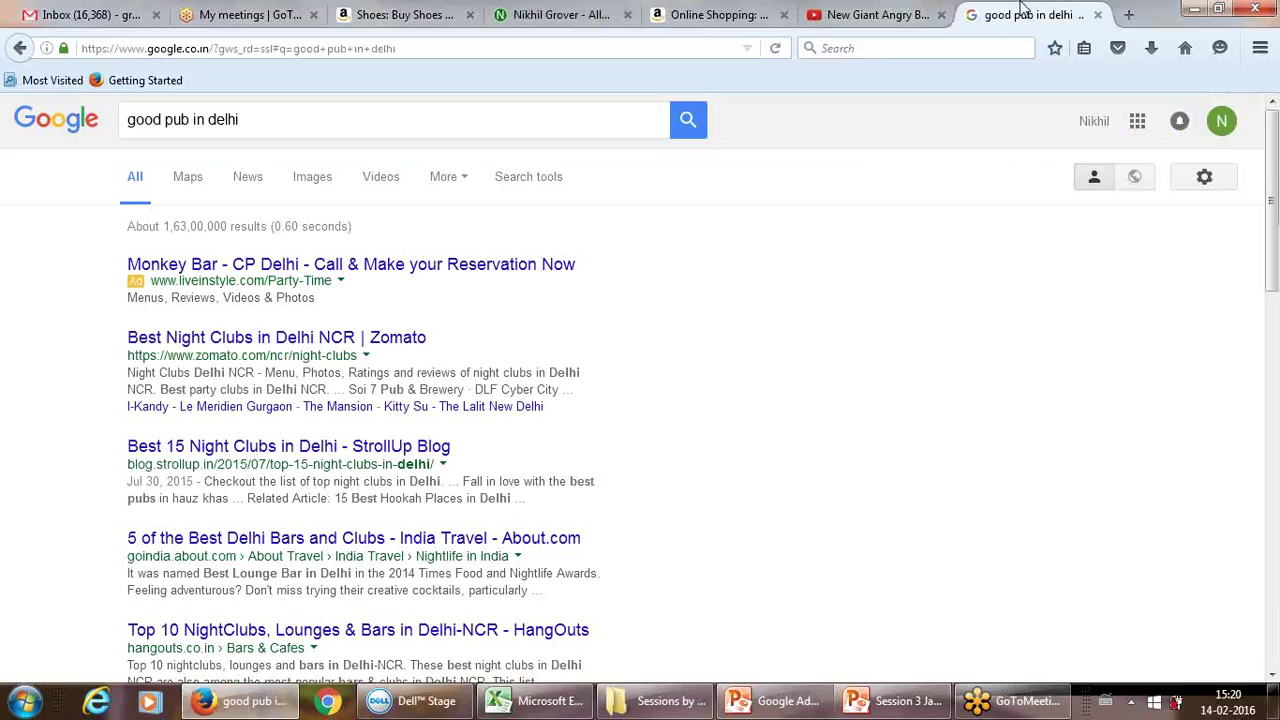
left_click(682, 58)
type("h")
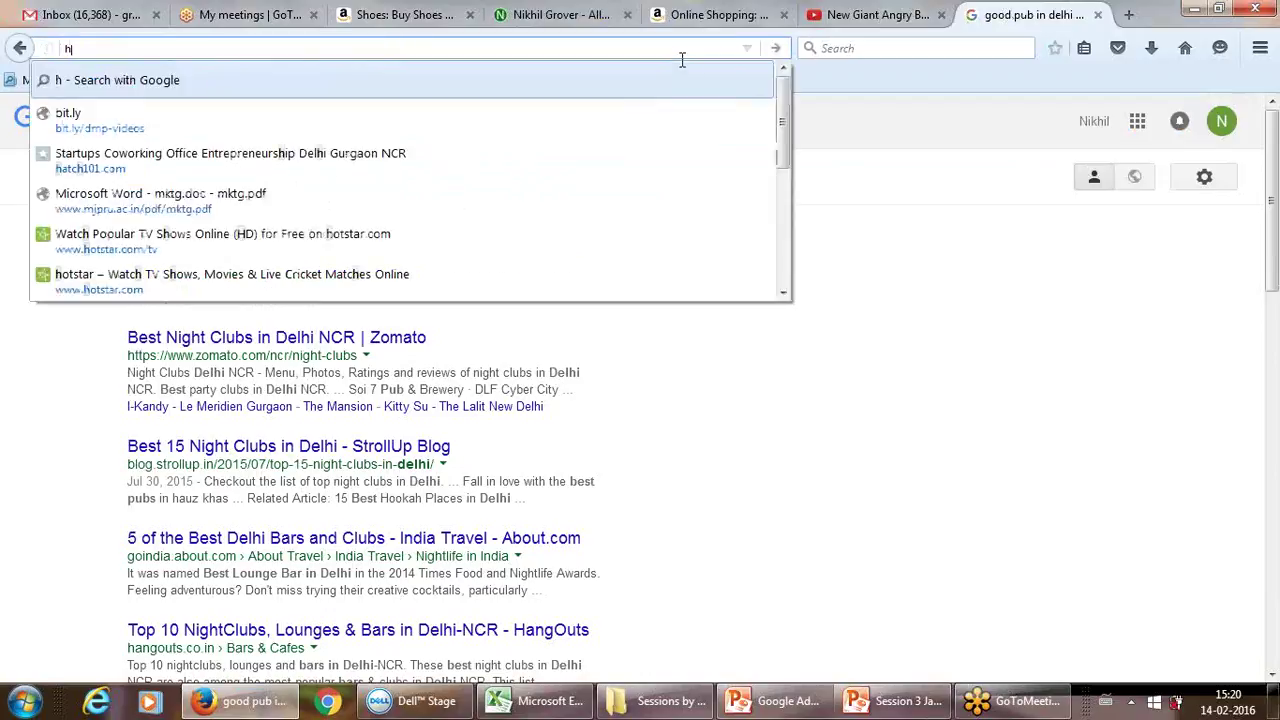
type("ostgator.com/")
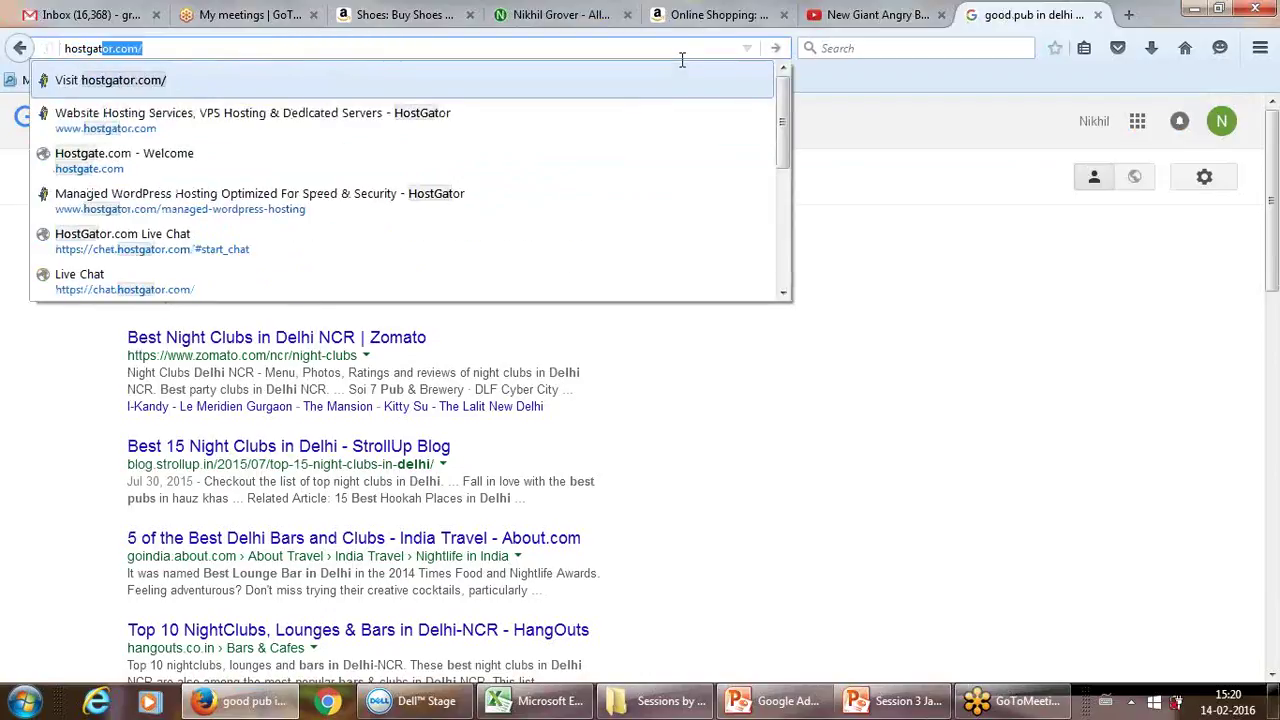
key("Return")
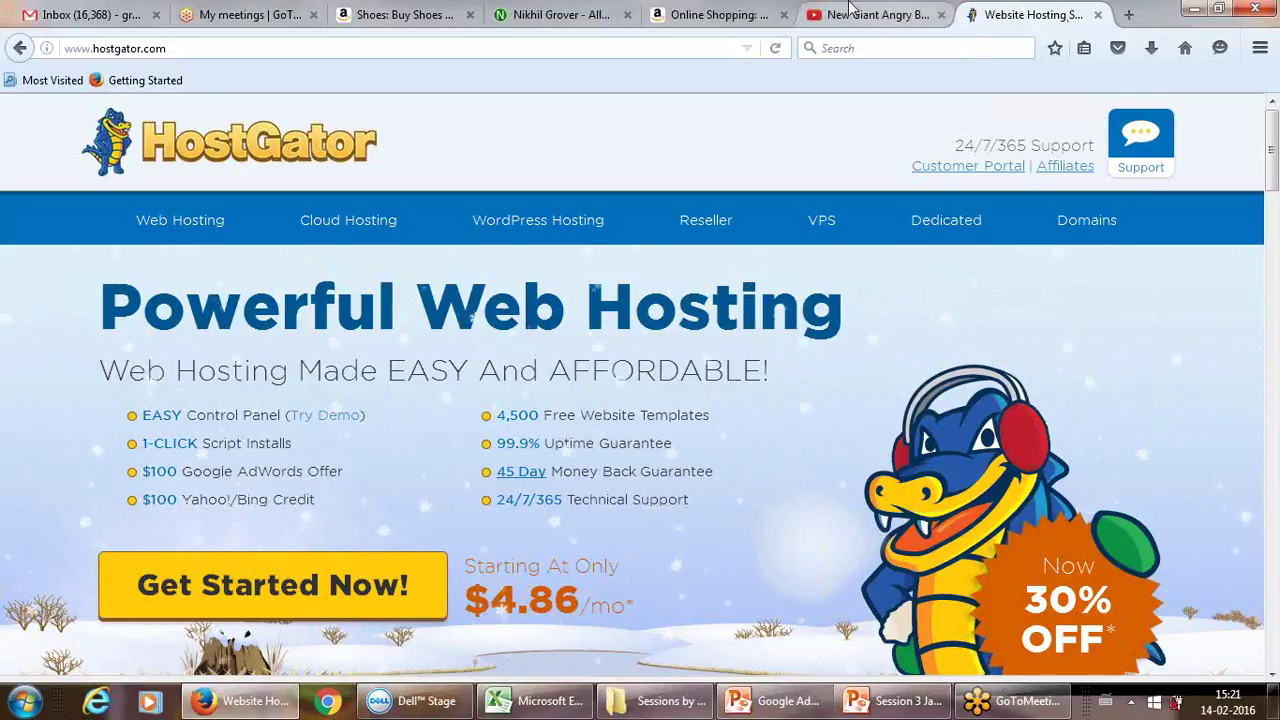
Step: Return to the personal site's tab and open its /wp-admin login page
left_click(265, 10)
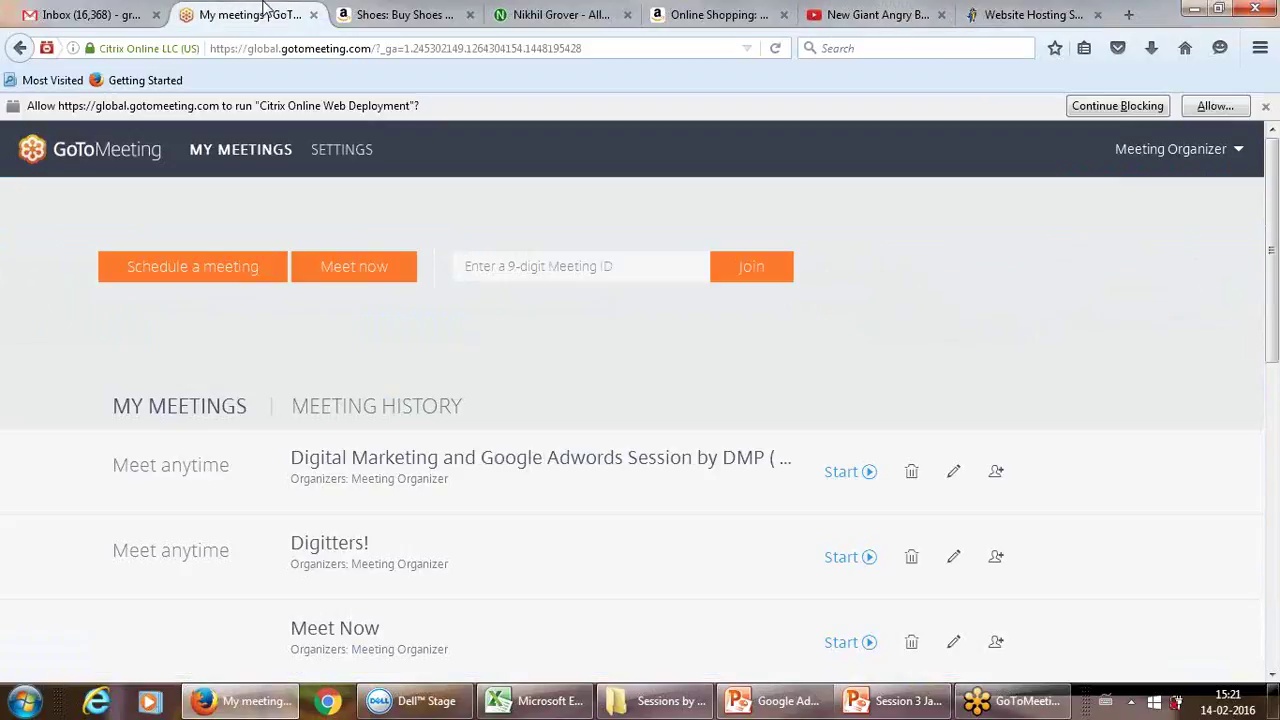
left_click(410, 10)
left_click(556, 14)
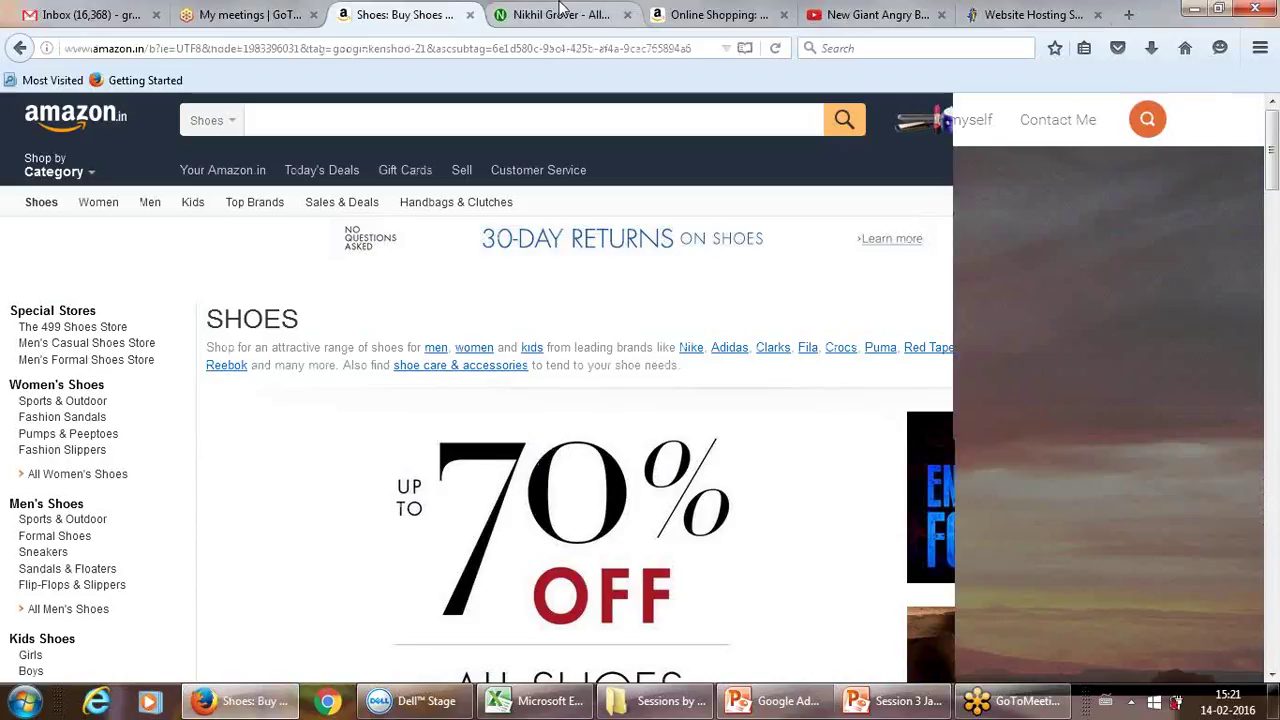
left_click(282, 47)
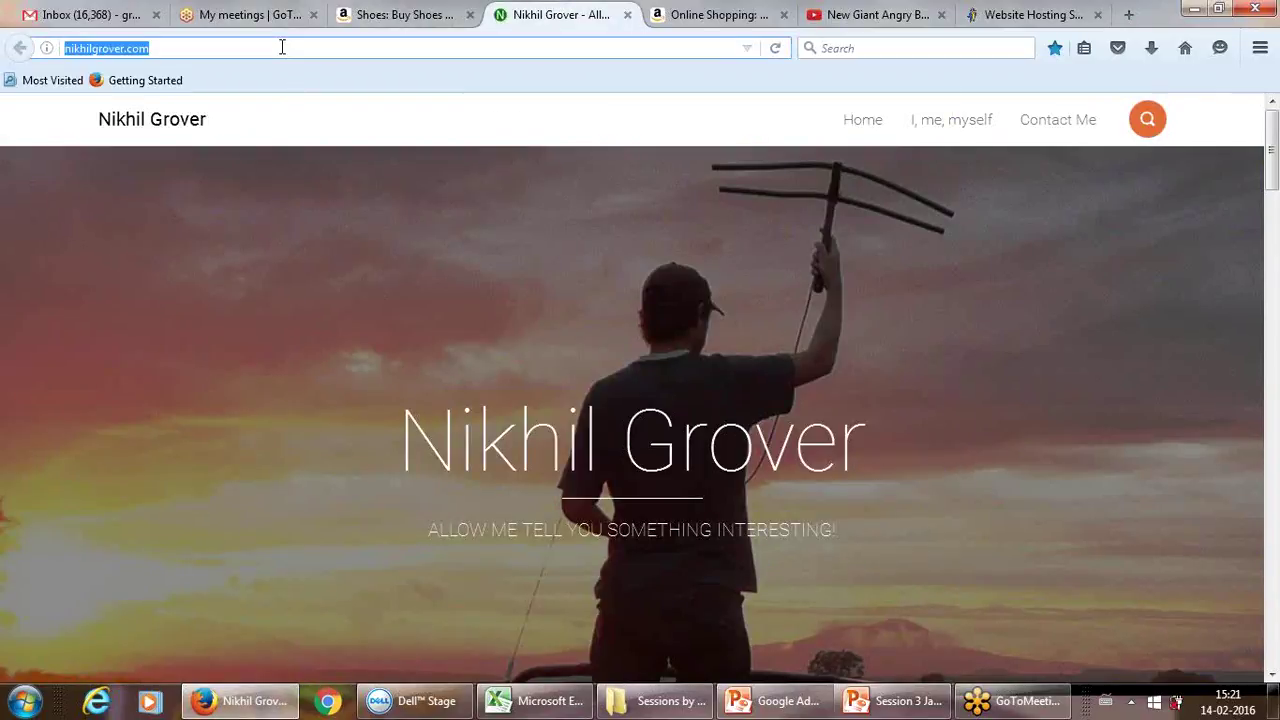
left_click(282, 47)
type("/wp-admin")
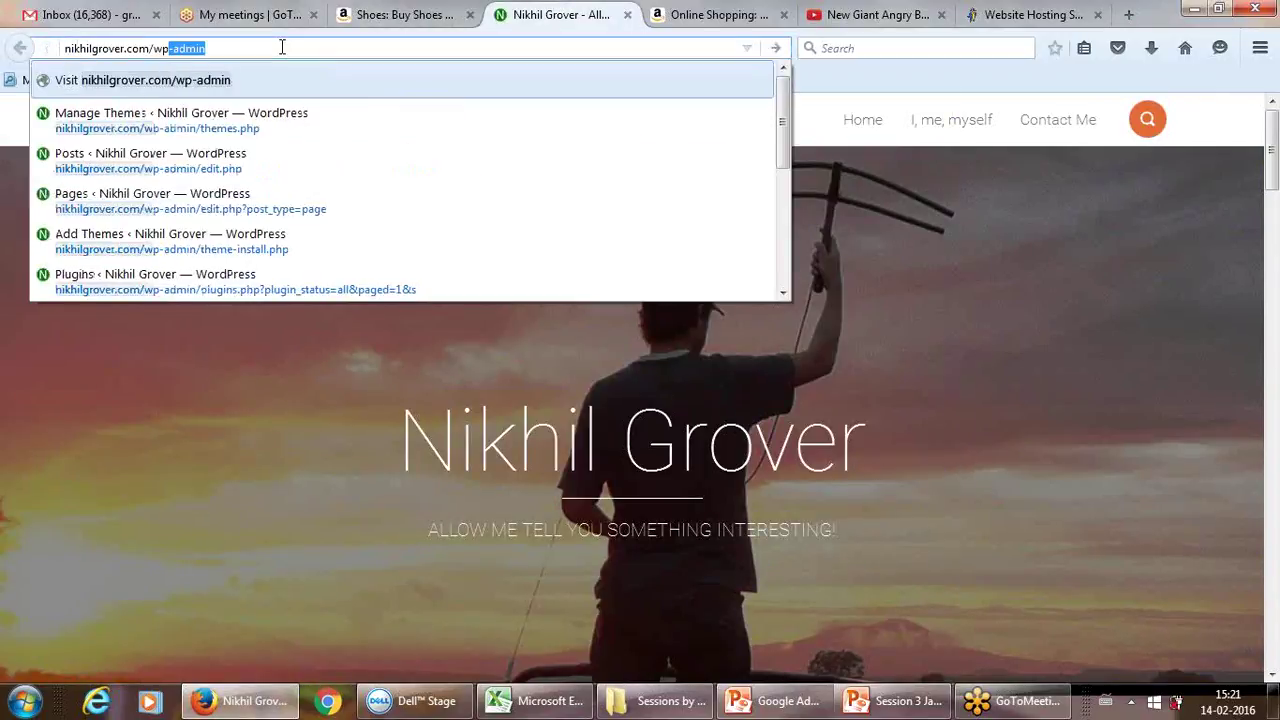
key("Return")
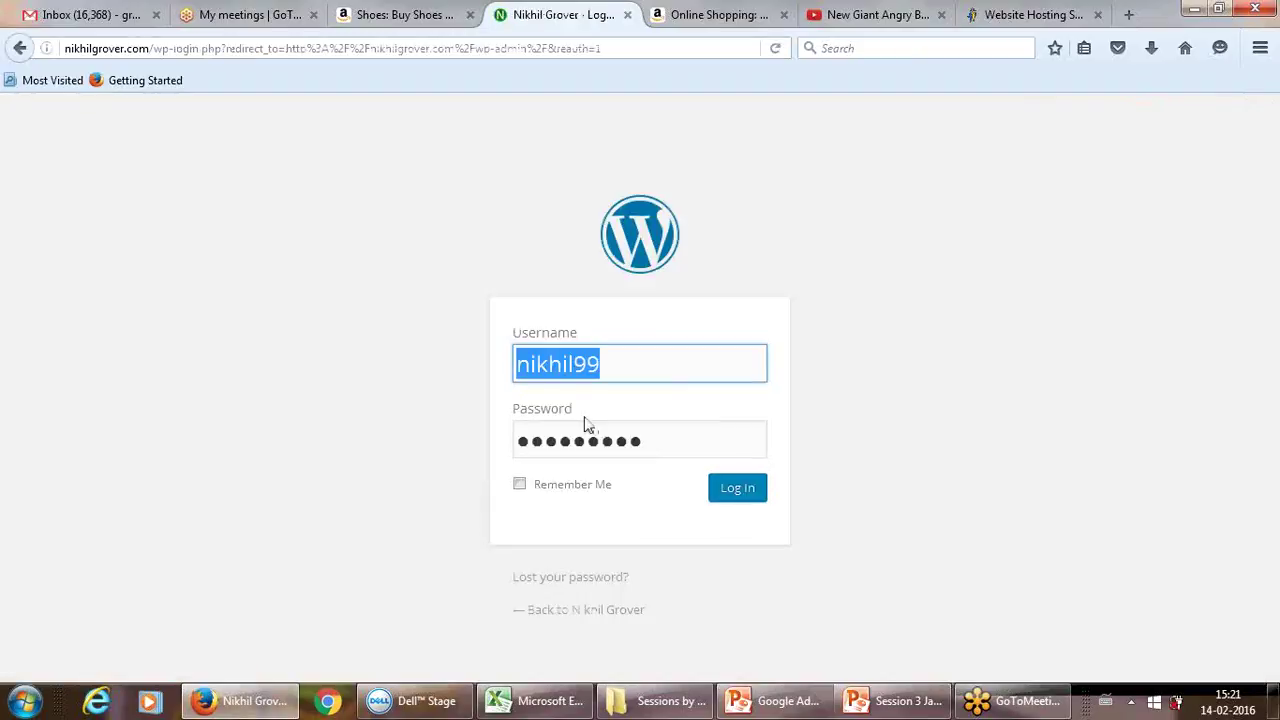
Step: Log in with Remember Me ticked, then visit the live site and return to the Dashboard
left_click(559, 484)
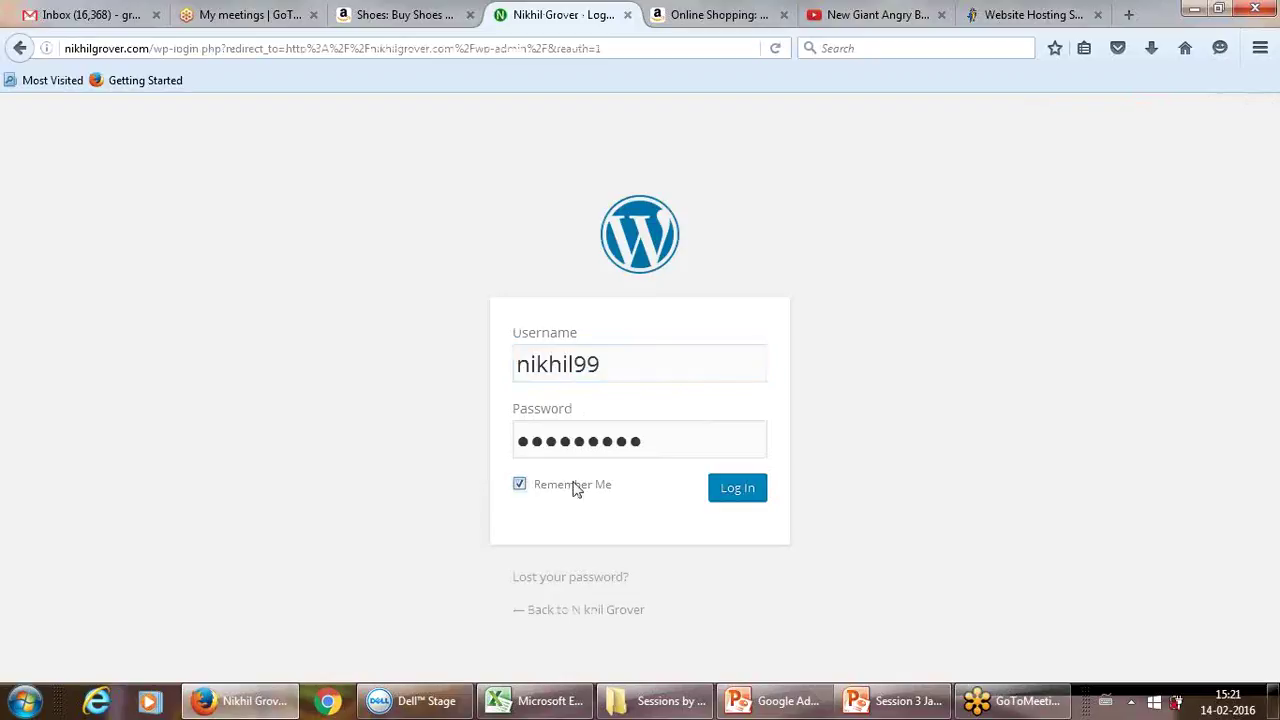
left_click(739, 490)
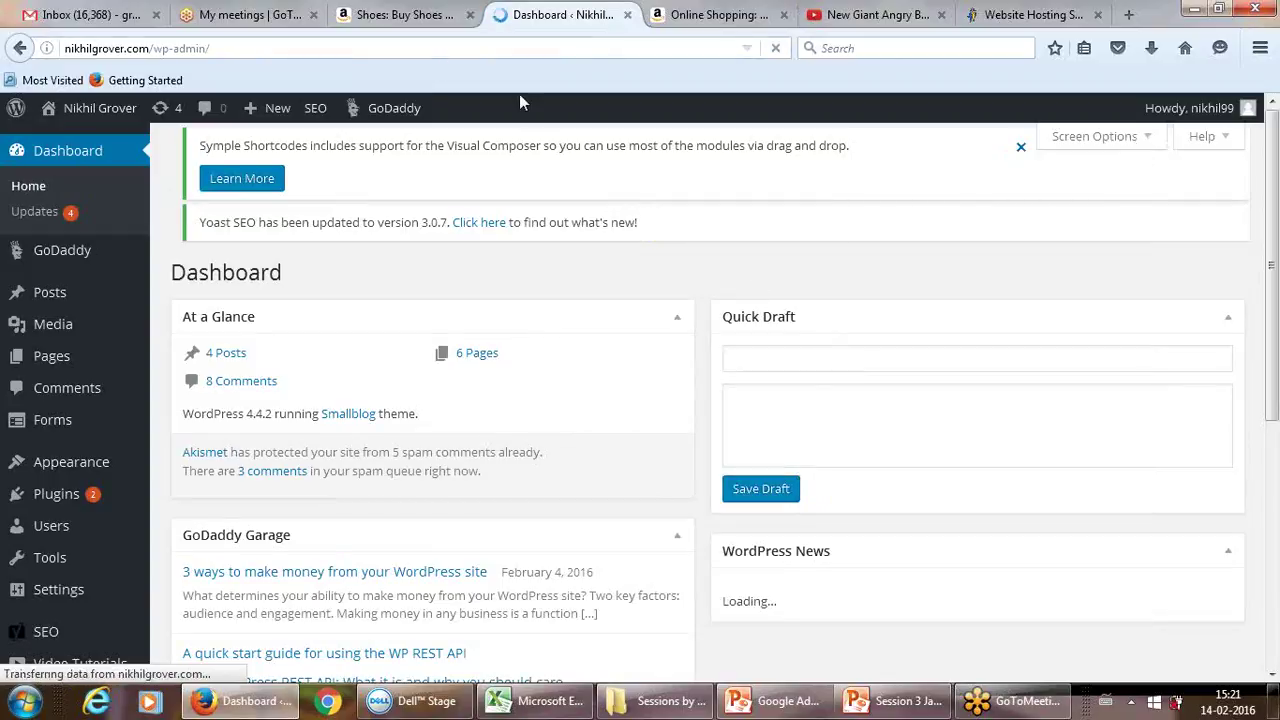
mouse_move(125, 110)
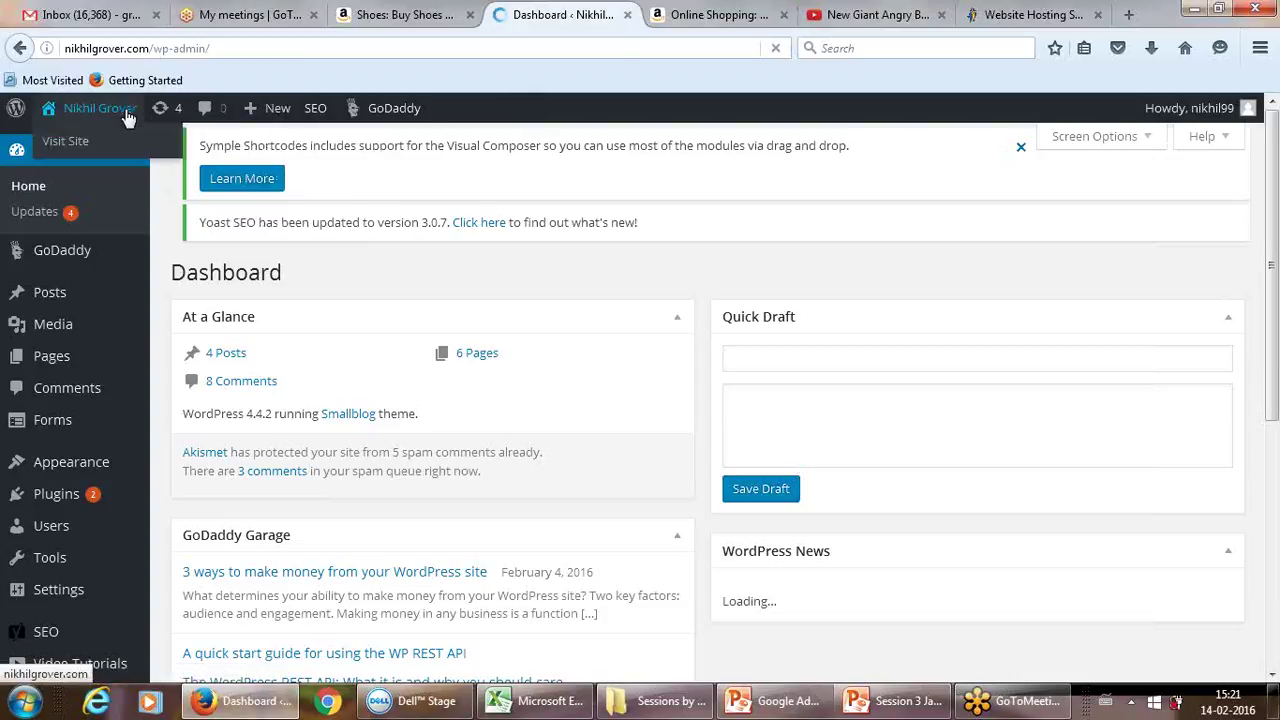
left_click(86, 148)
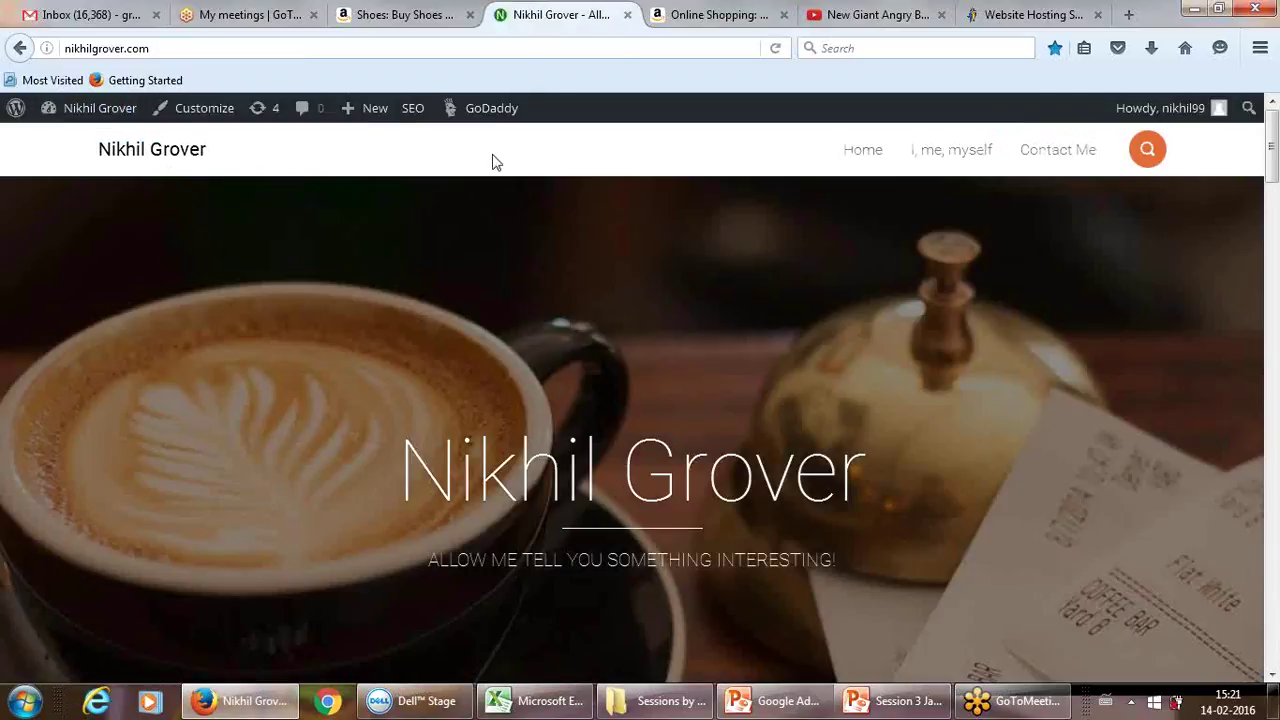
mouse_move(106, 112)
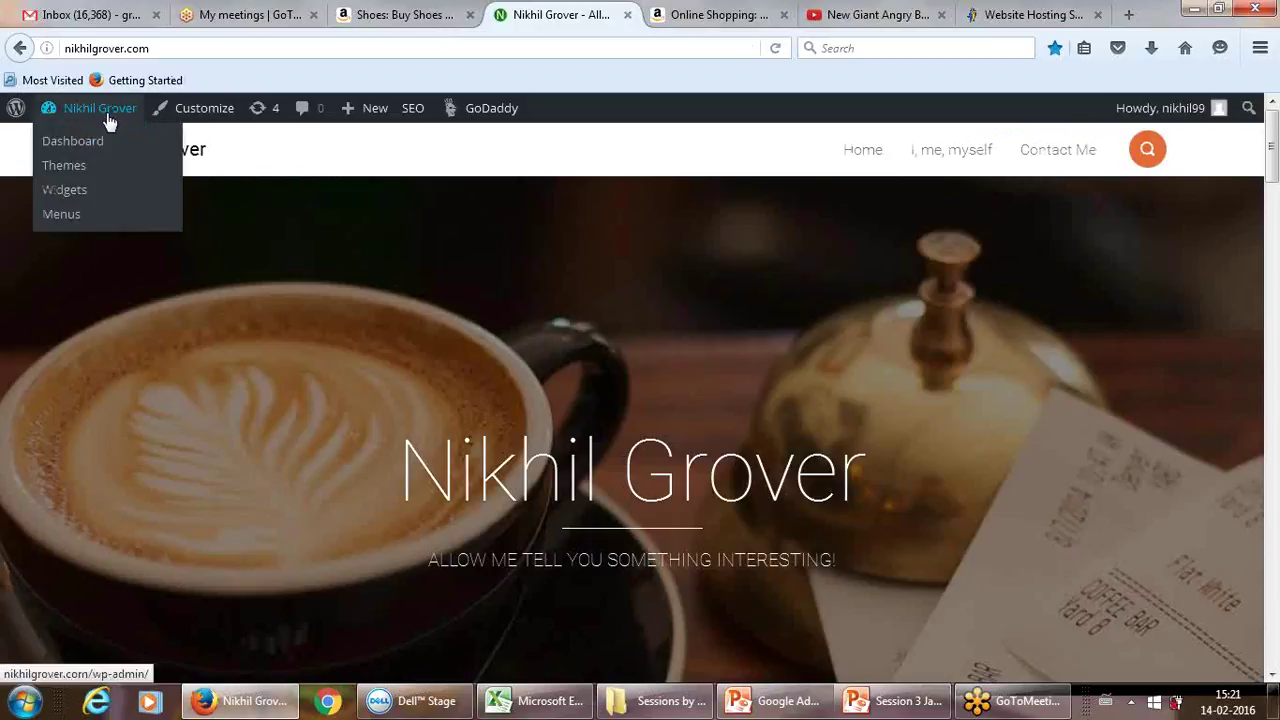
left_click(76, 148)
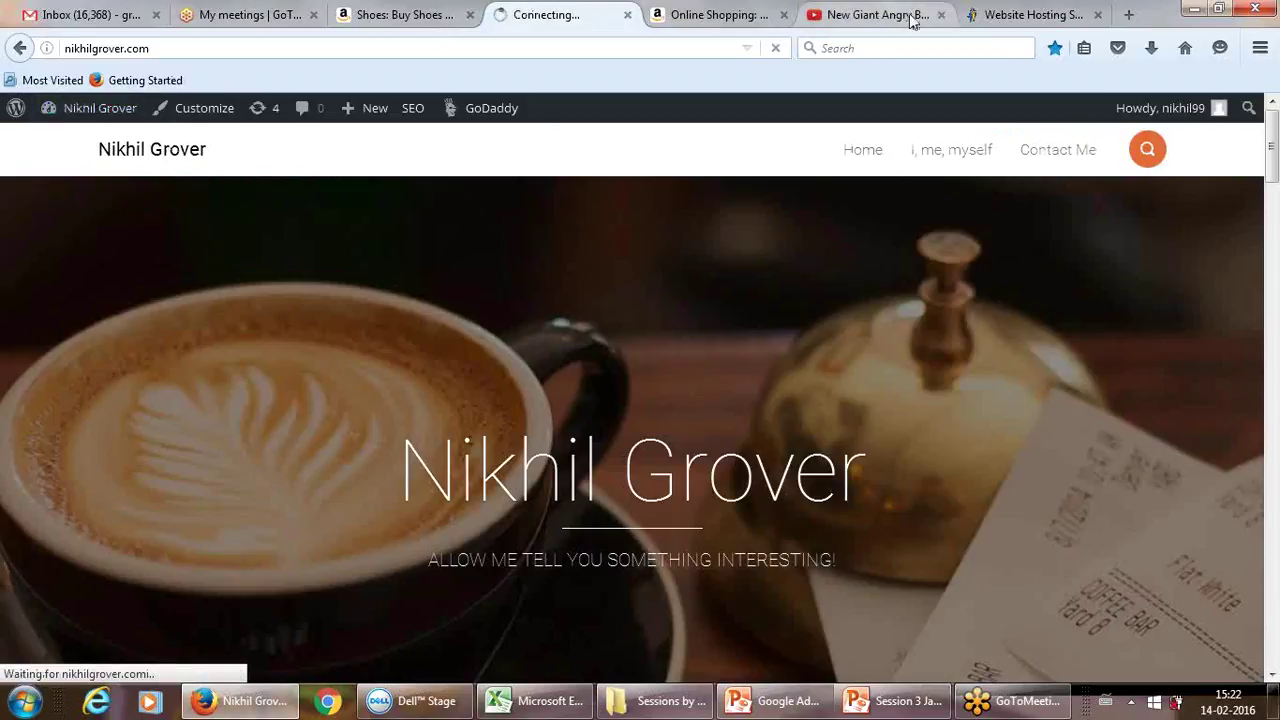
Step: Open the personal site in a new tab placed beside the Dashboard tab
left_click(1131, 15)
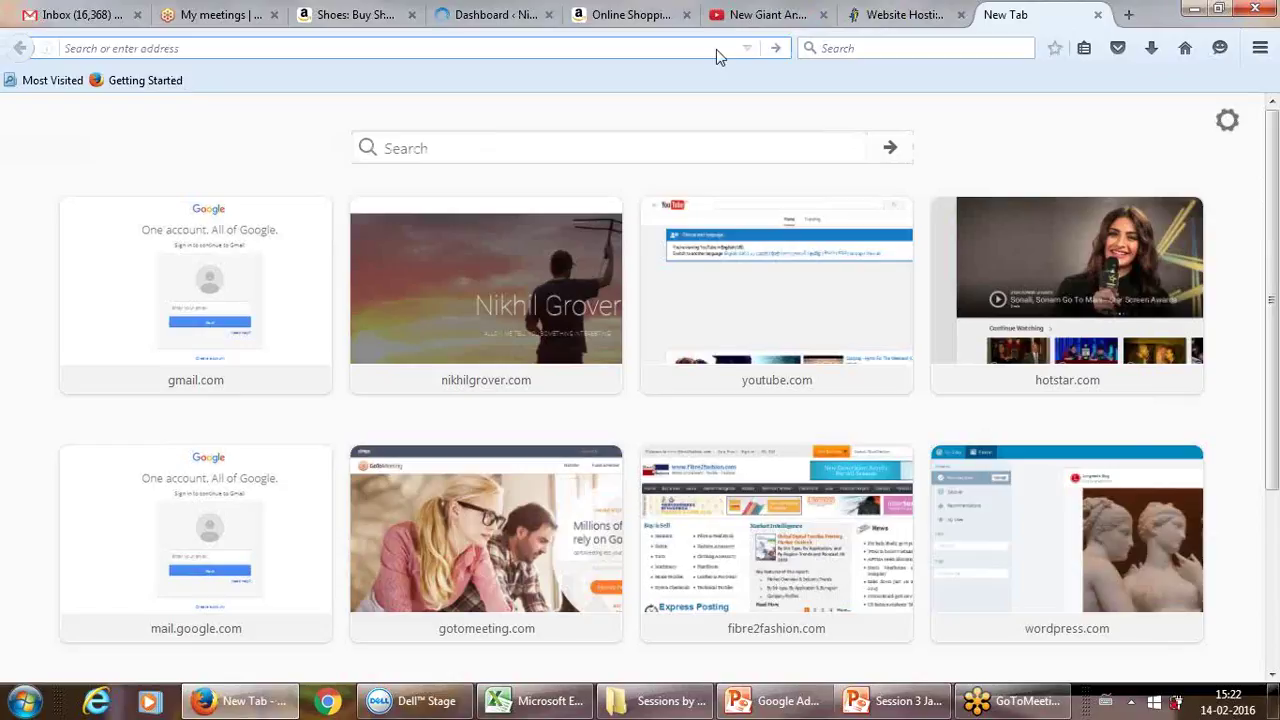
left_click(510, 277)
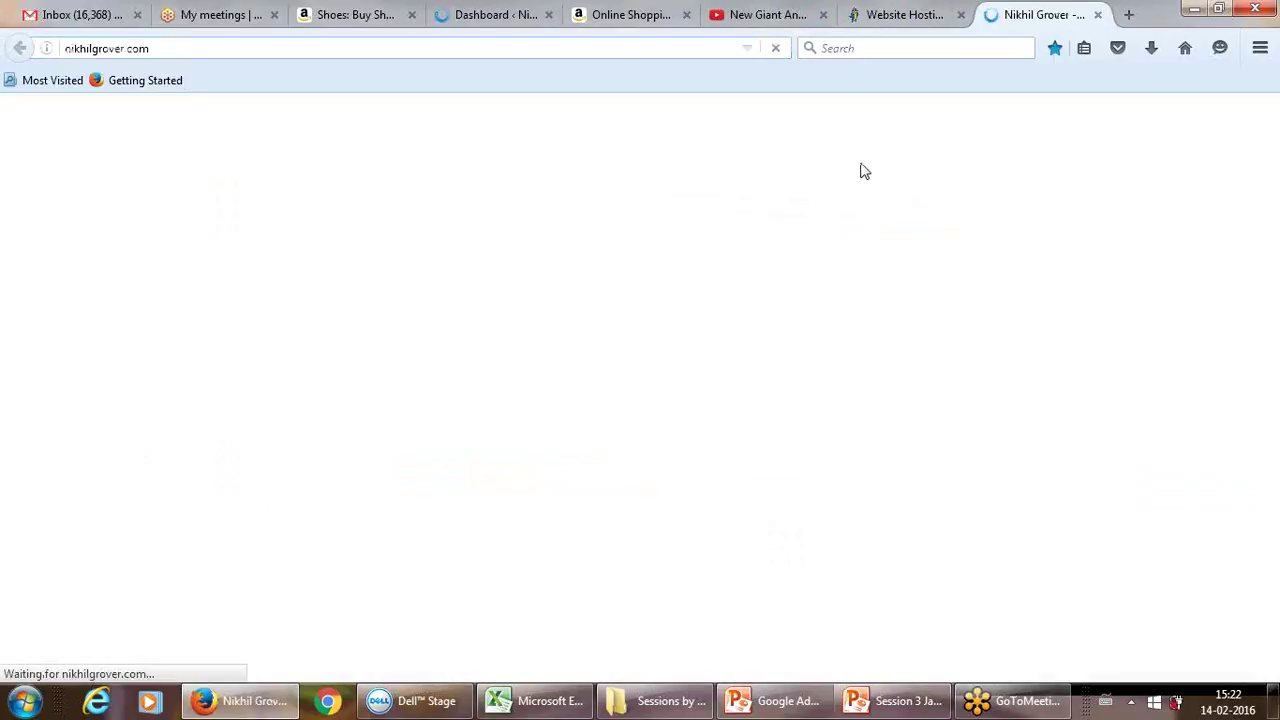
left_click_drag(1030, 14, 625, 17)
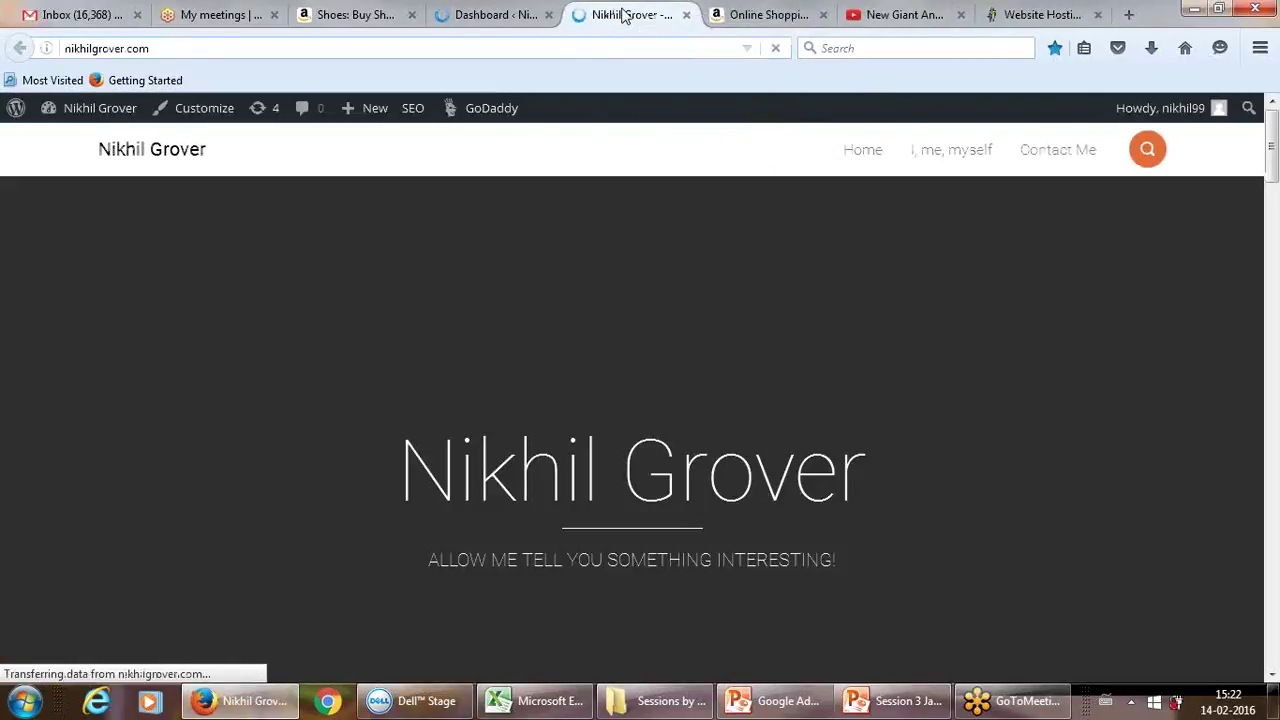
left_click(515, 14)
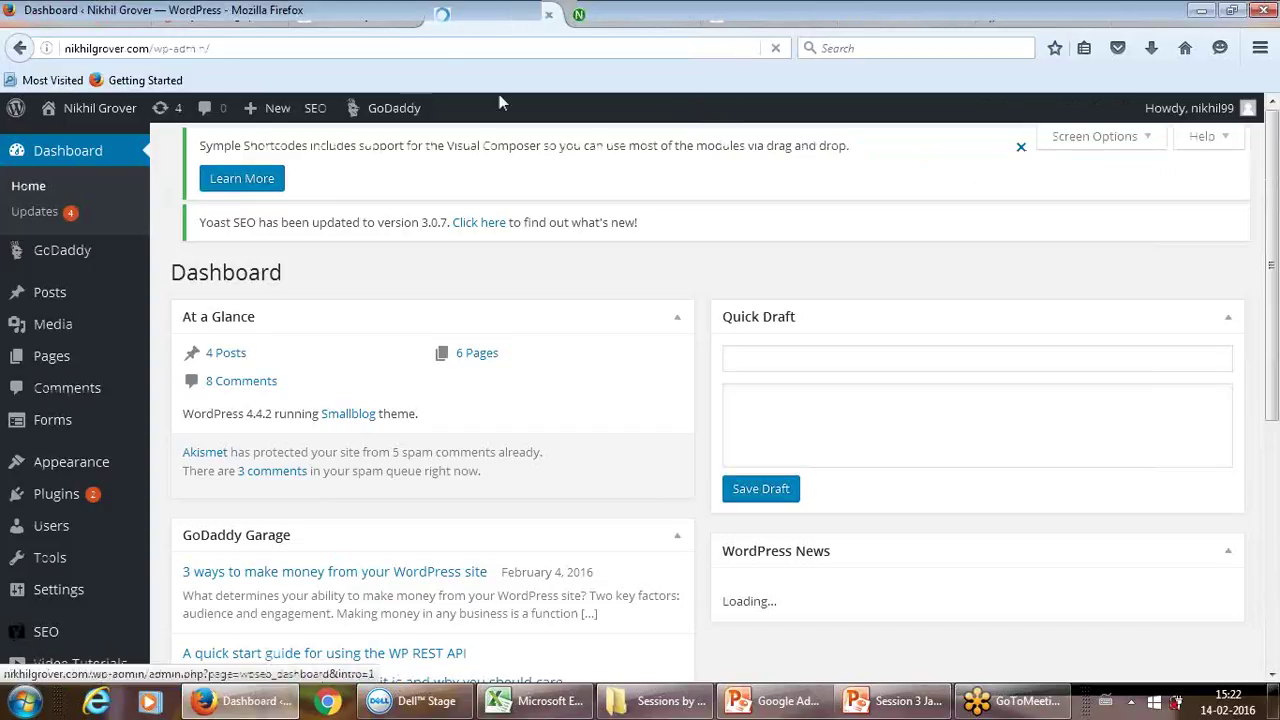
left_click(626, 16)
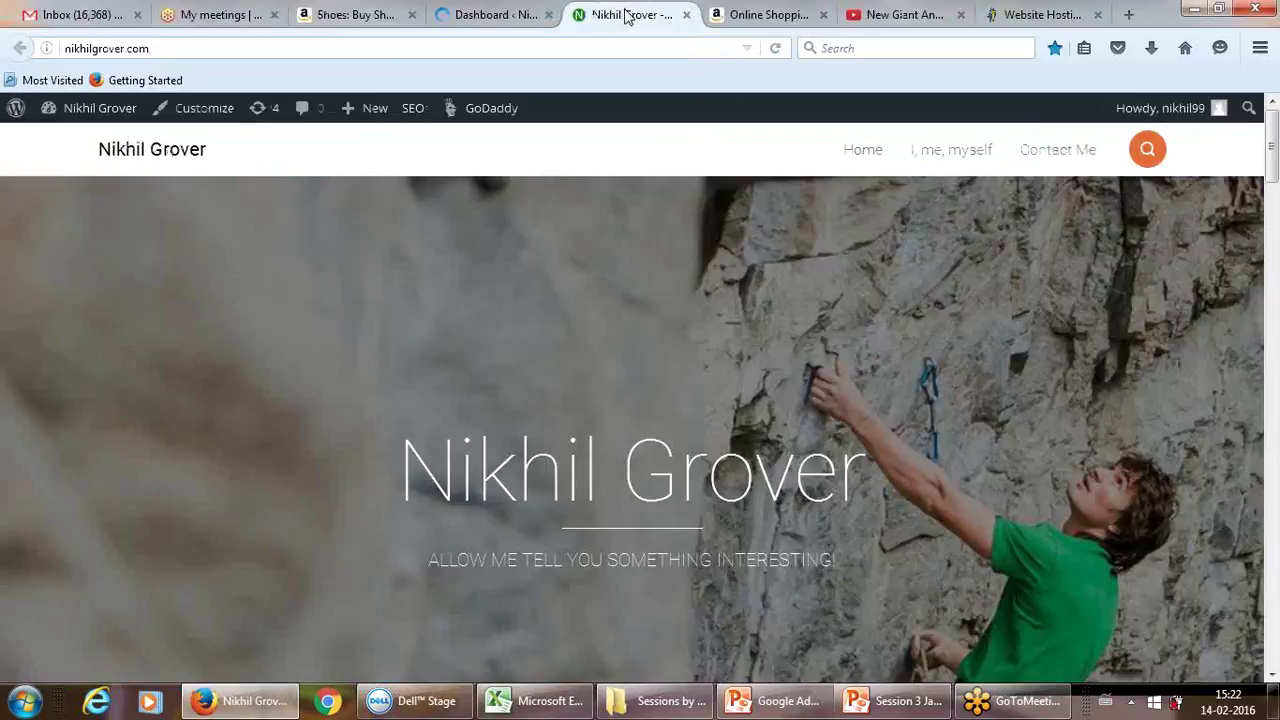
left_click(480, 12)
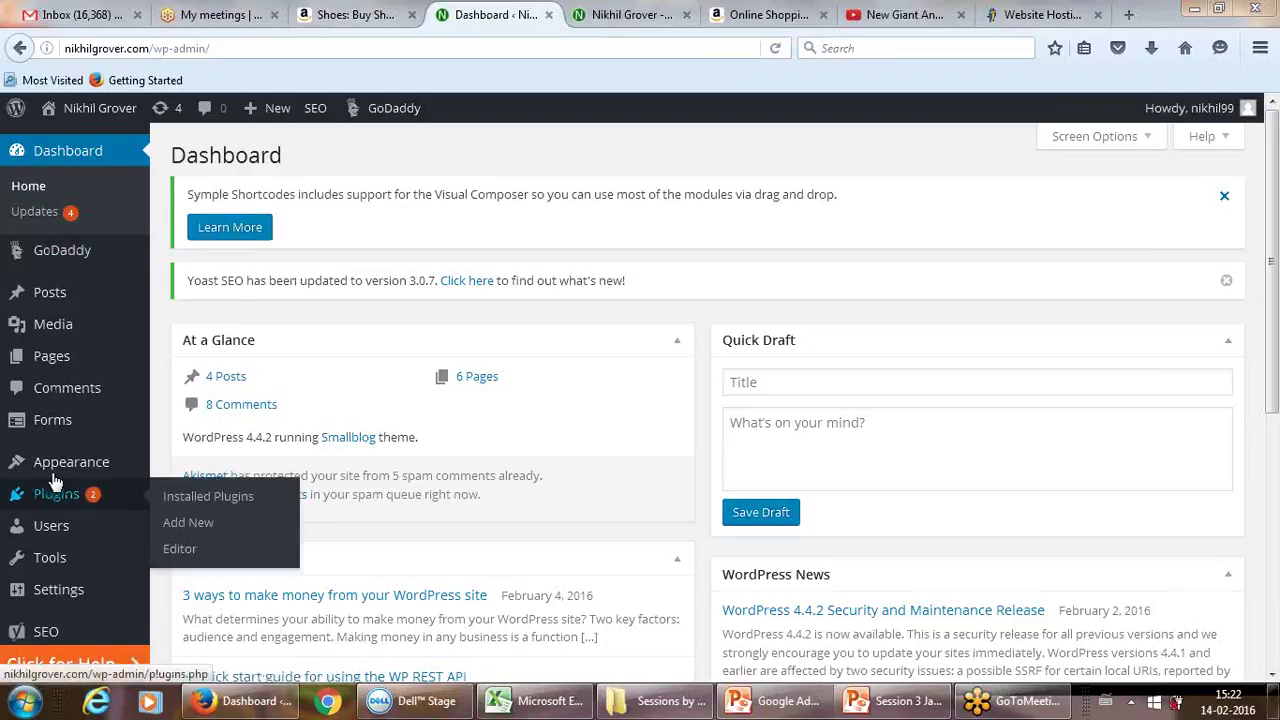
mouse_move(68, 464)
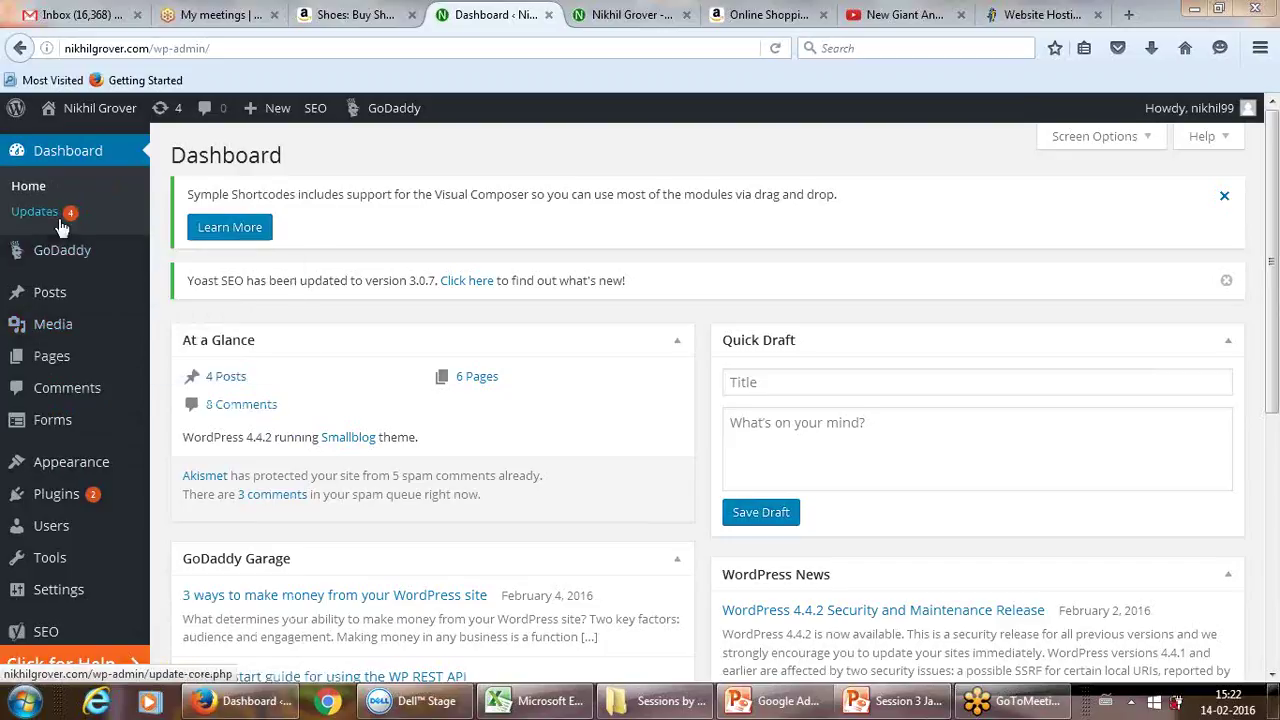
mouse_move(57, 302)
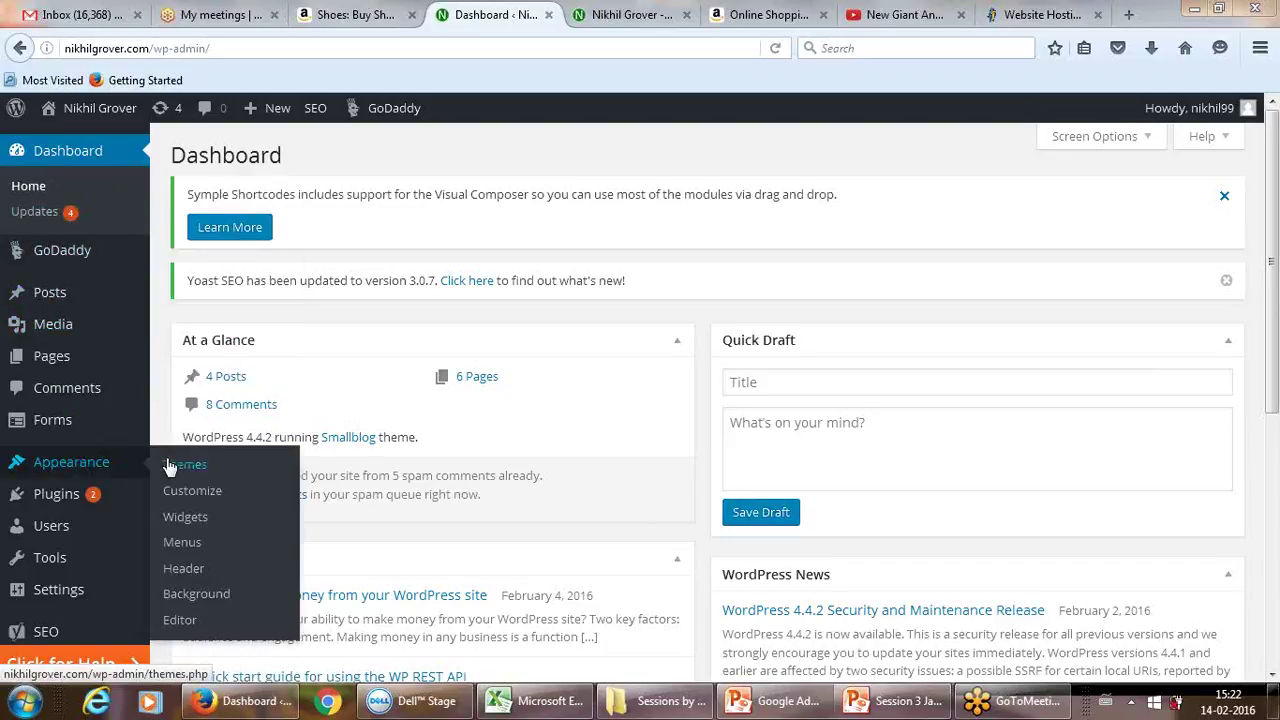
Step: View Twenty Sixteen's theme details under Appearance > Themes, then switch to the live site tab
left_click(179, 470)
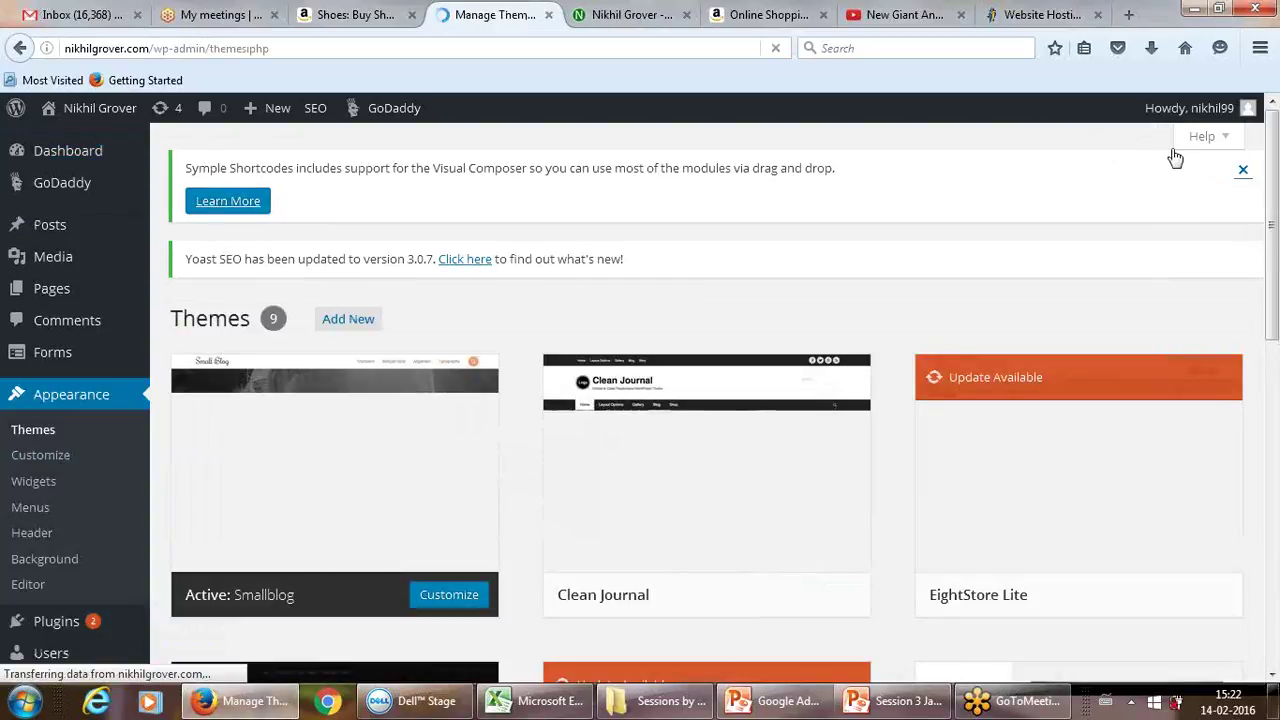
left_click_drag(1275, 125, 1263, 450)
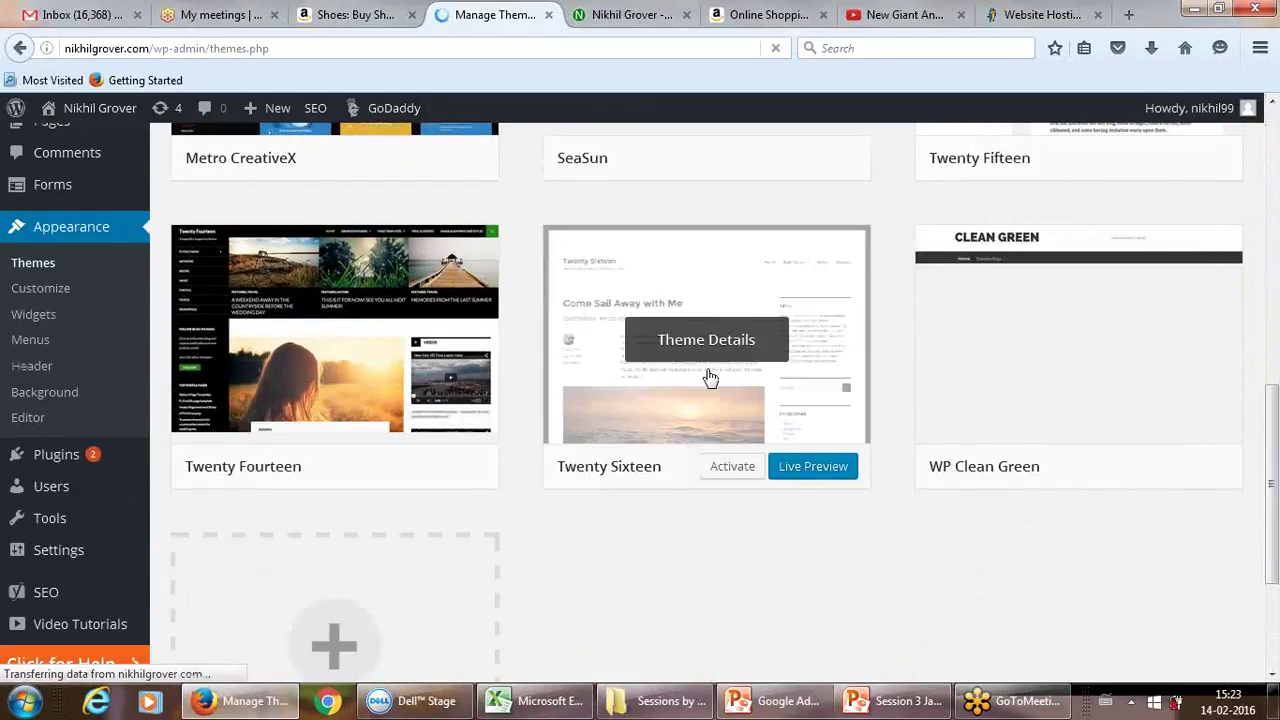
left_click(727, 342)
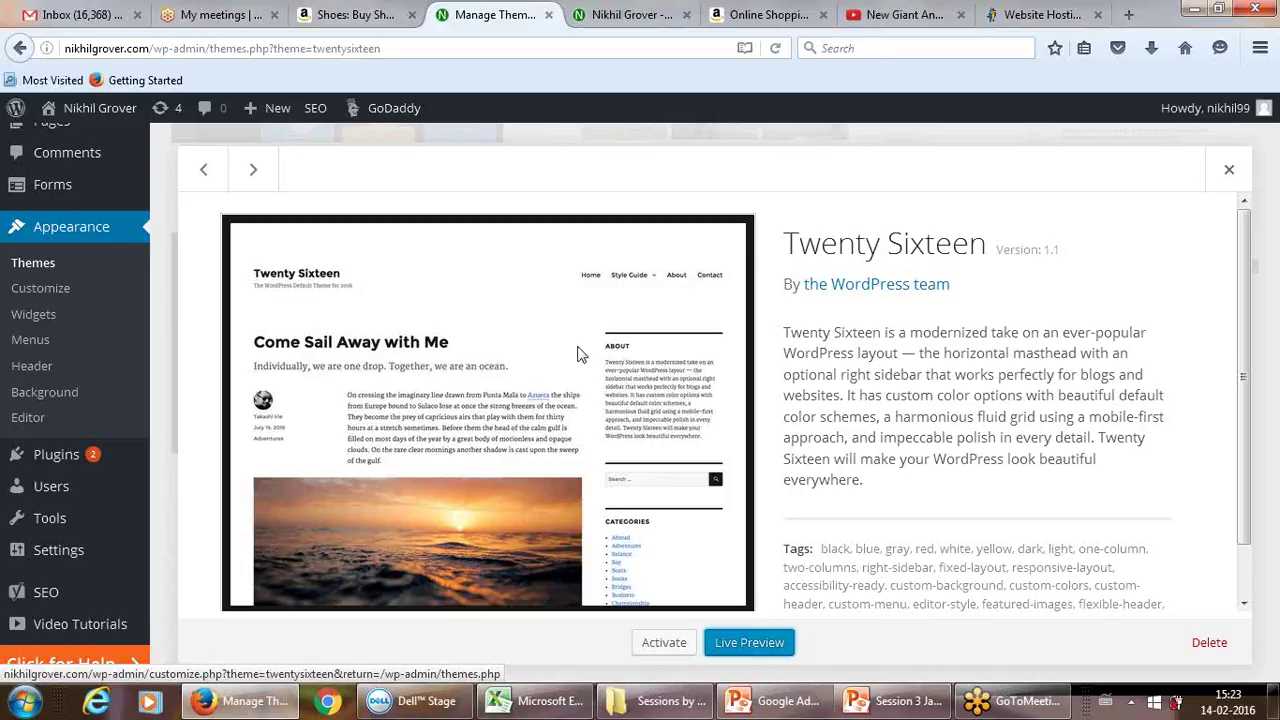
left_click(605, 12)
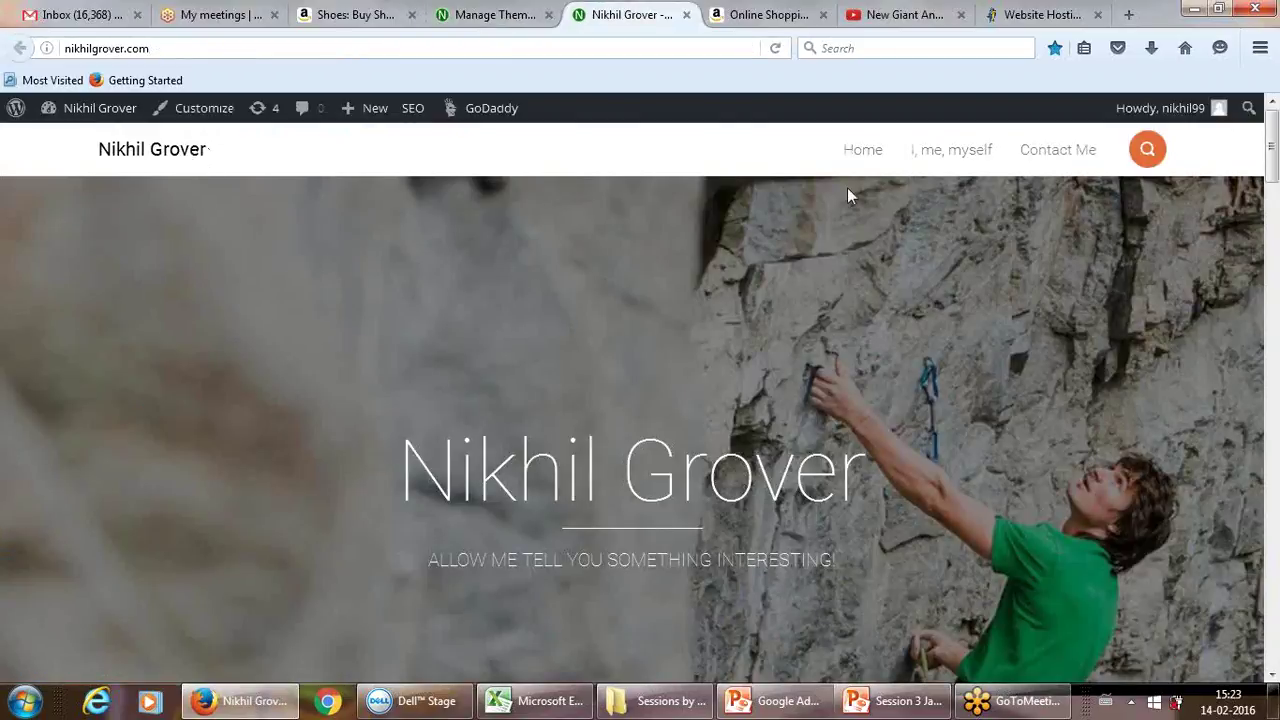
Step: Browse Home, 'I me myself', Branding, the Coca-Cola post and Contact Me, then return to Twenty Sixteen details
left_click(860, 156)
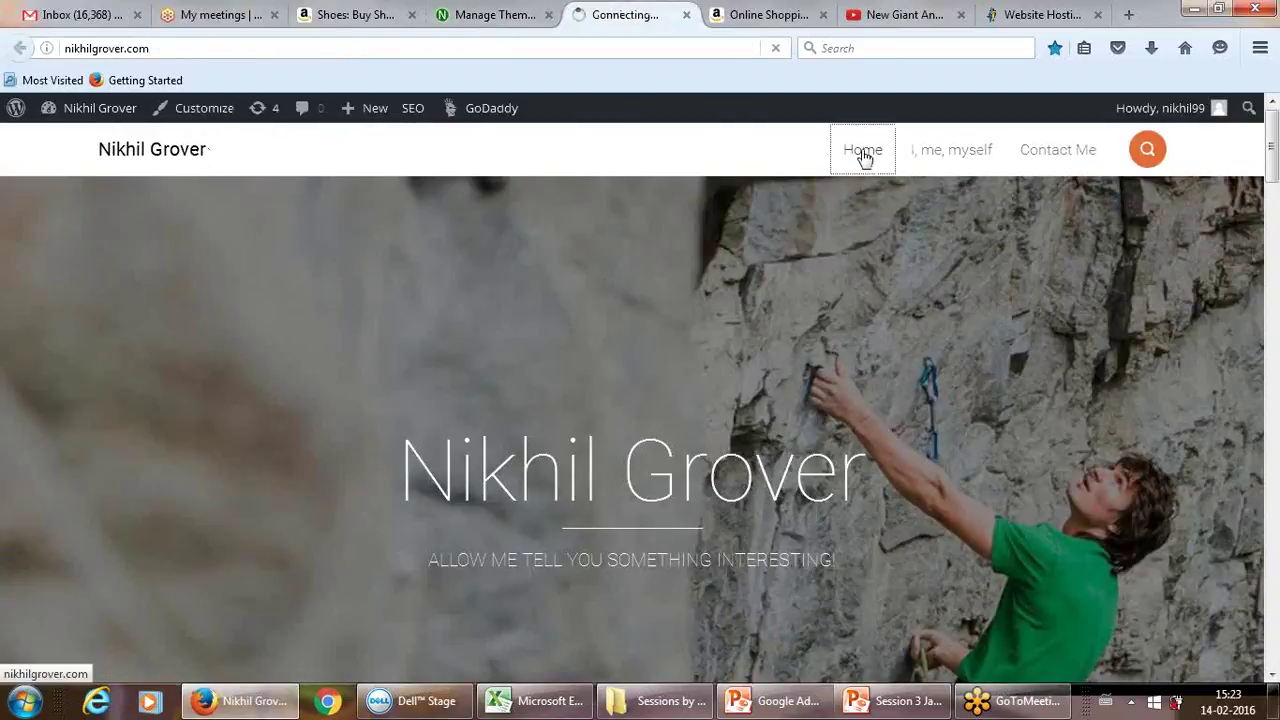
left_click(926, 158)
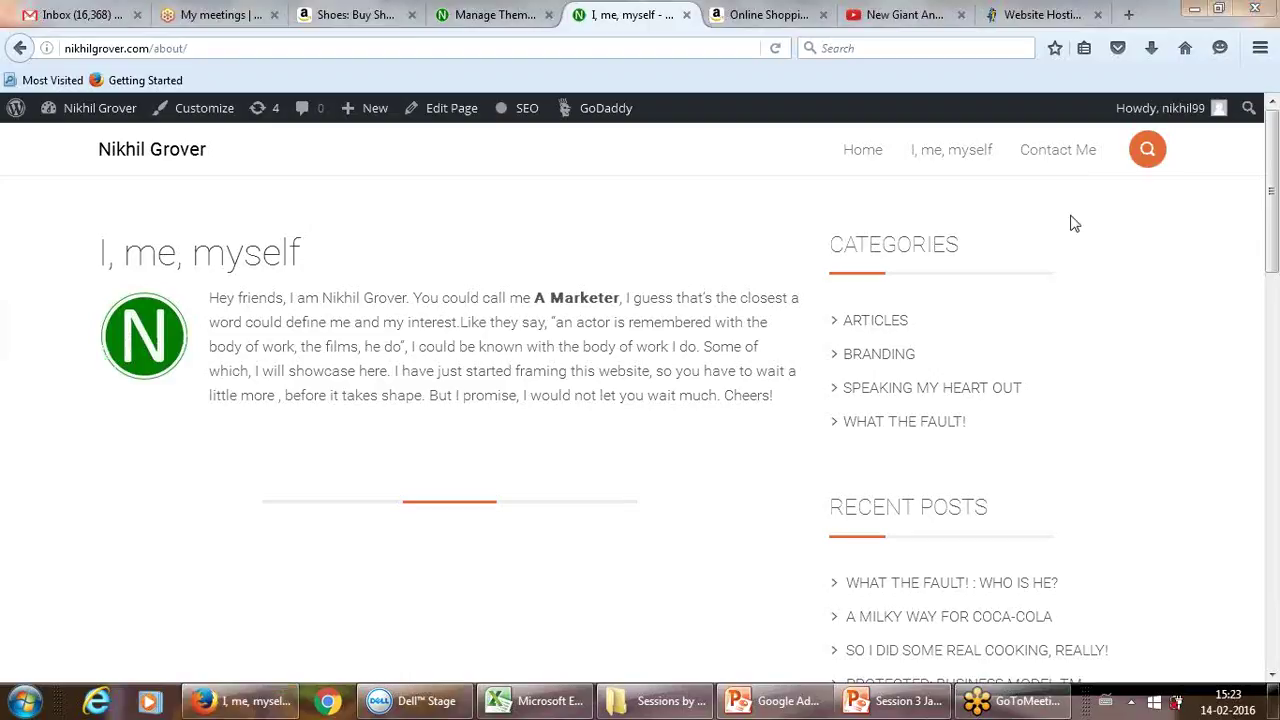
key("Tab")
key("Return")
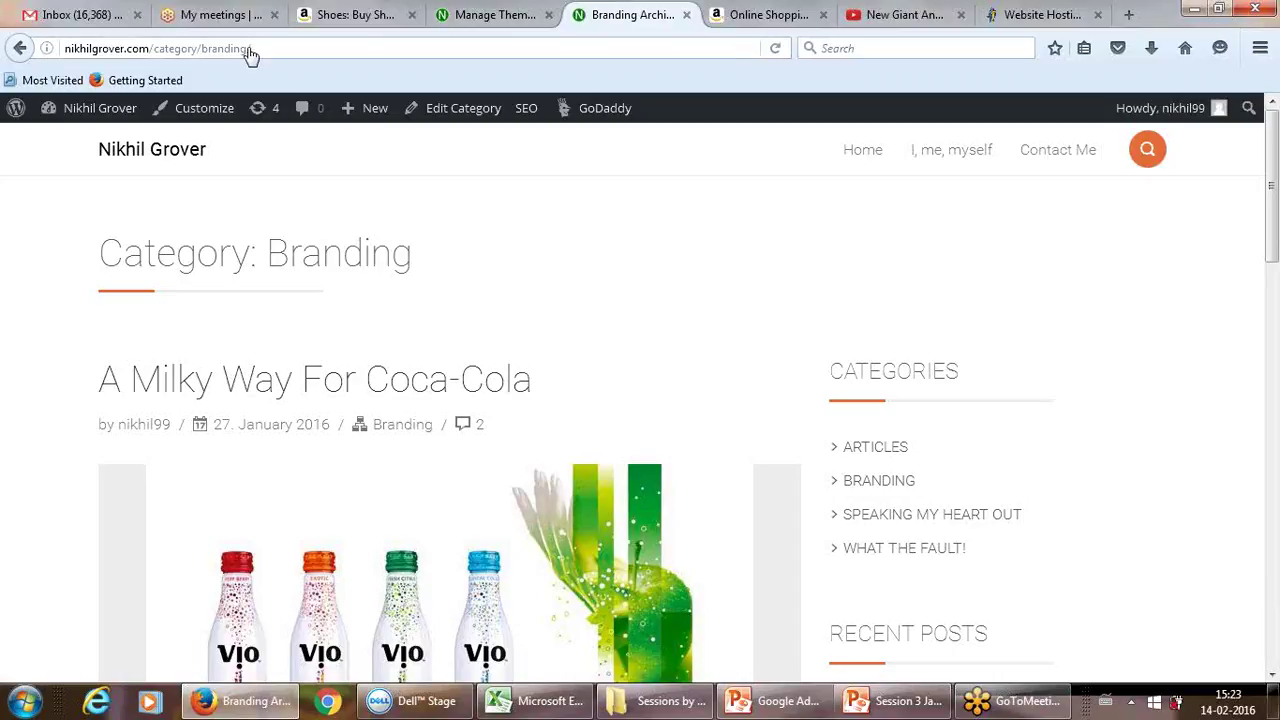
left_click(273, 386)
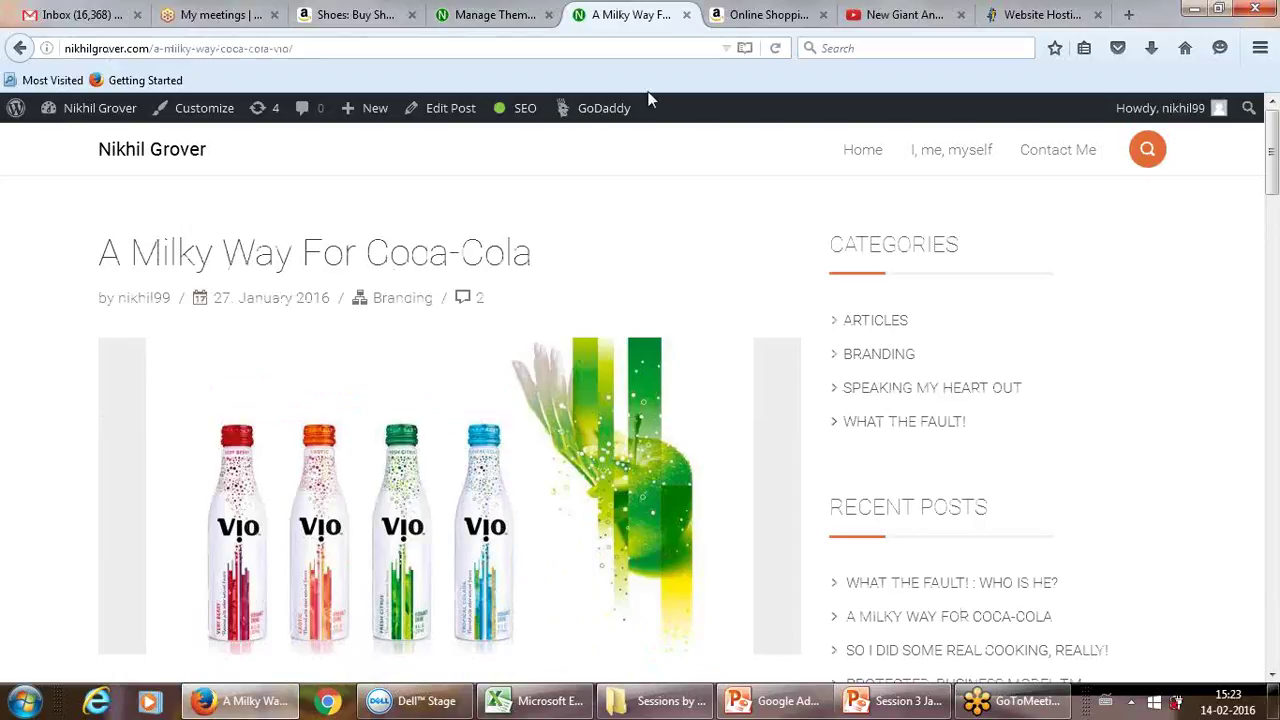
left_click(1050, 158)
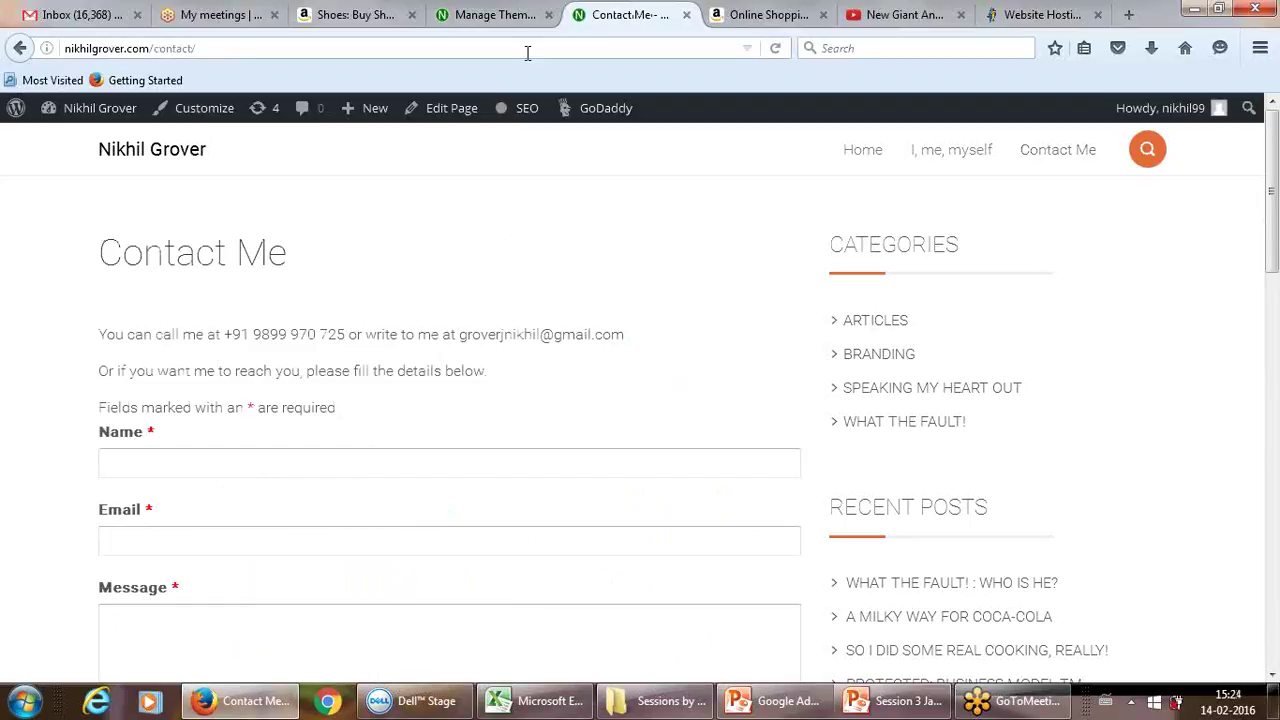
key("ctrl+shift+Tab")
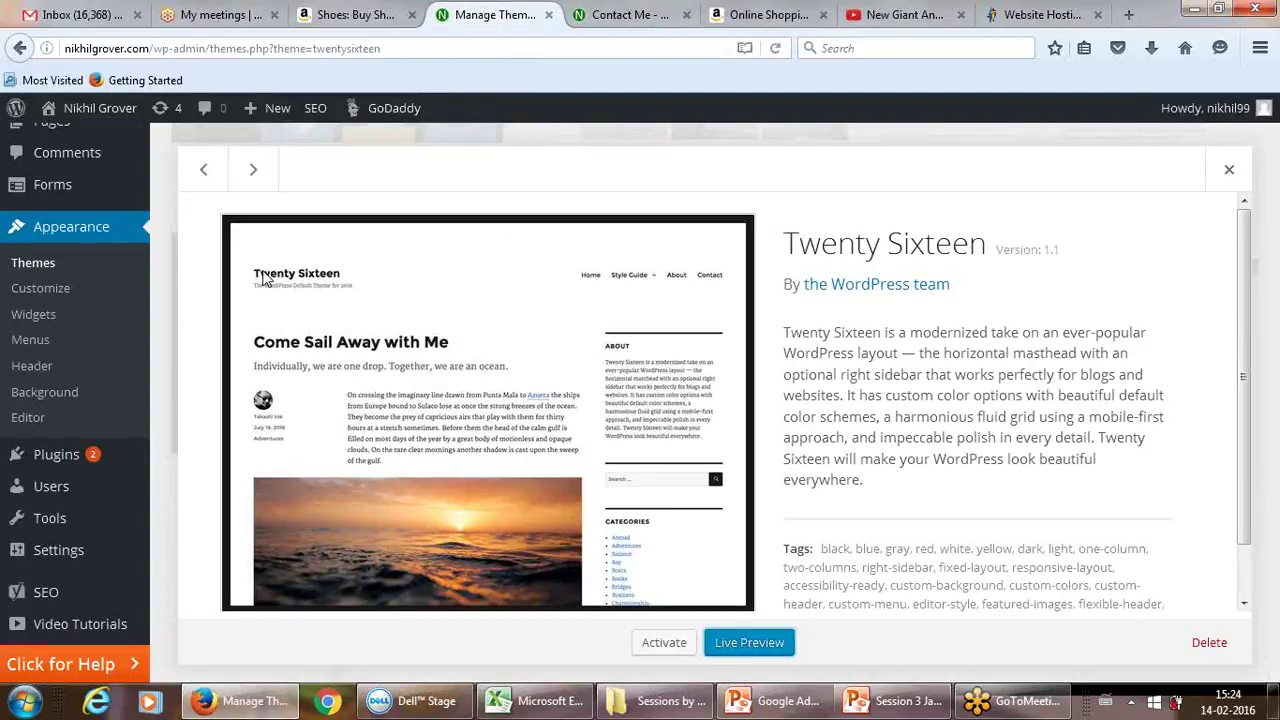
Step: Close the Twenty Sixteen theme overlay and go back to the admin Dashboard
left_click(177, 189)
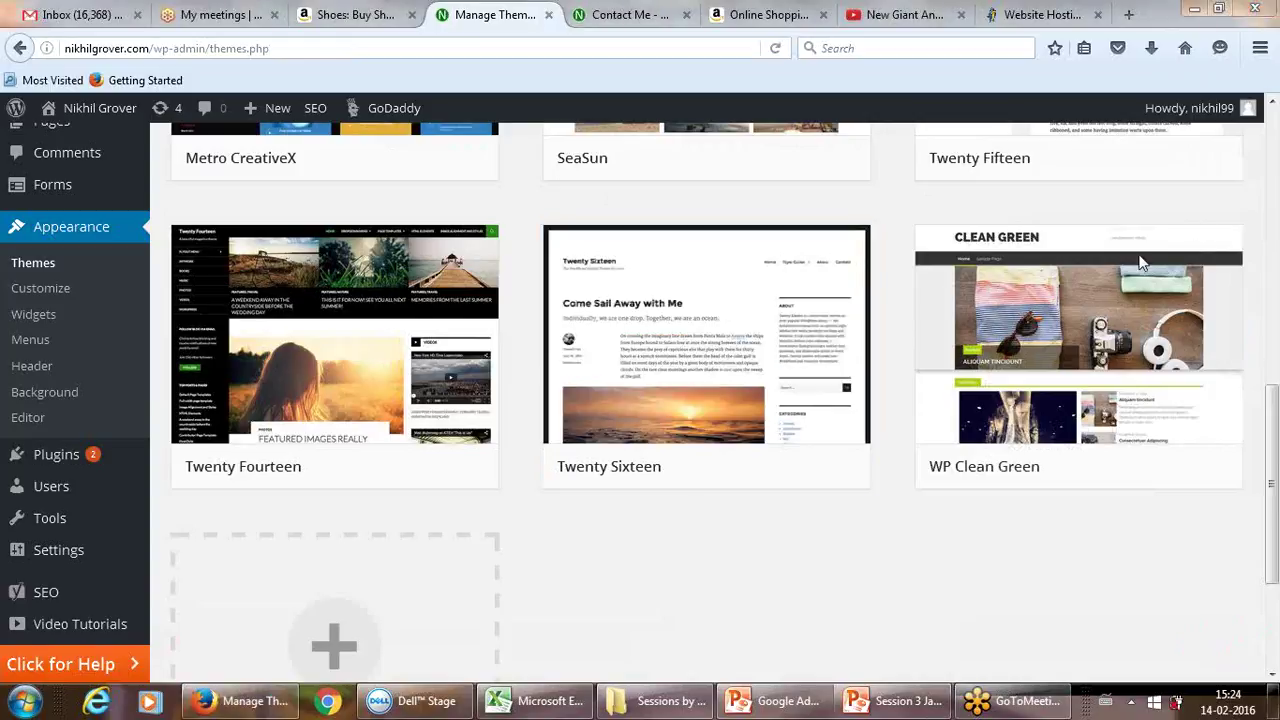
left_click_drag(1273, 410, 1273, 160)
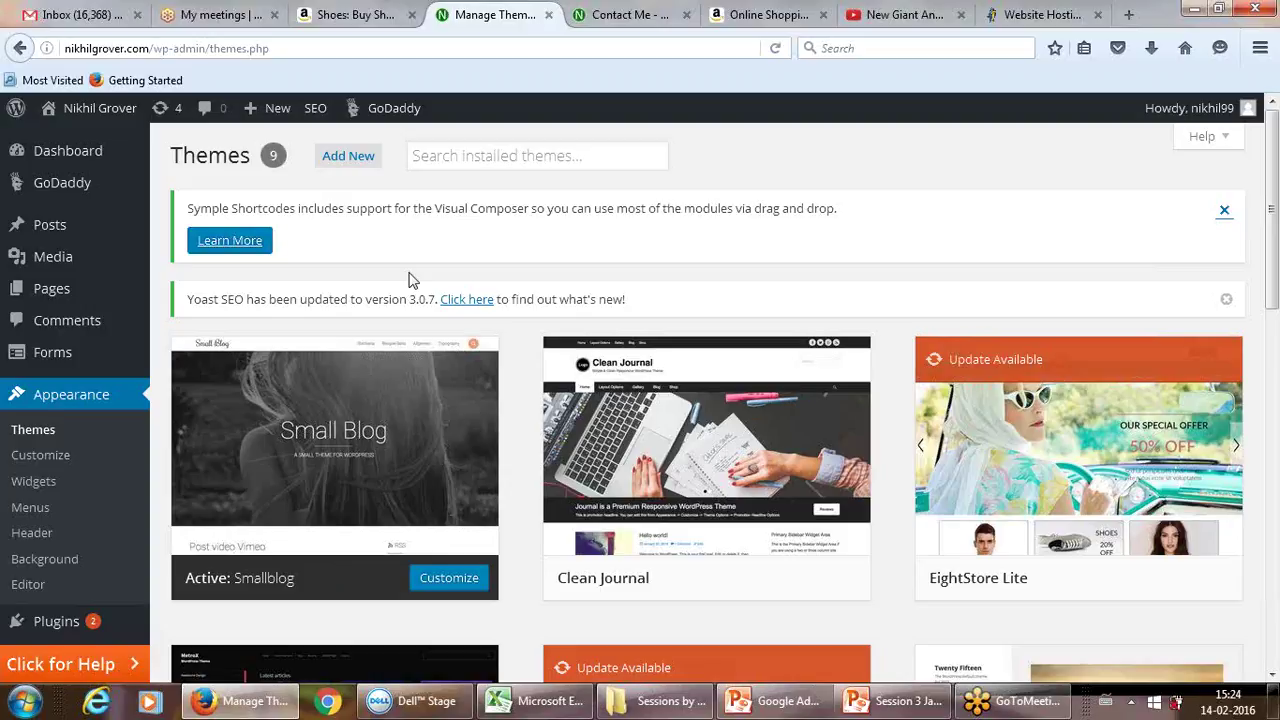
left_click(57, 160)
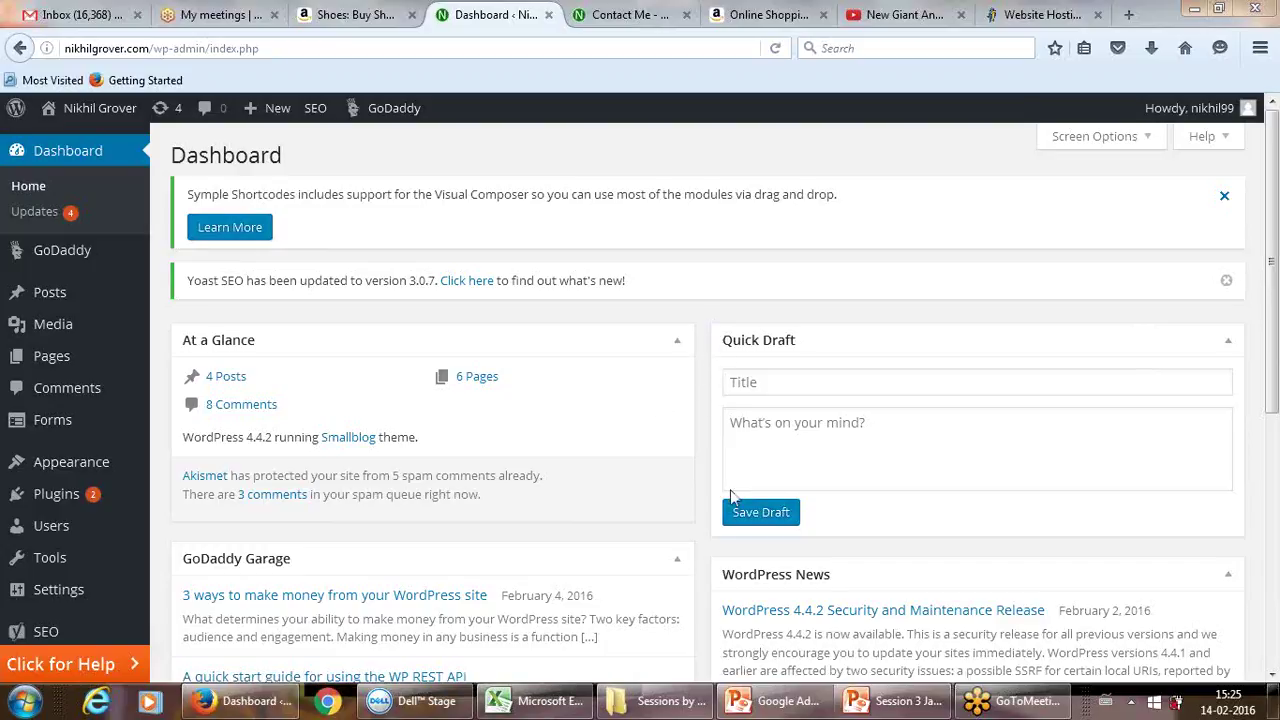
left_click(864, 381)
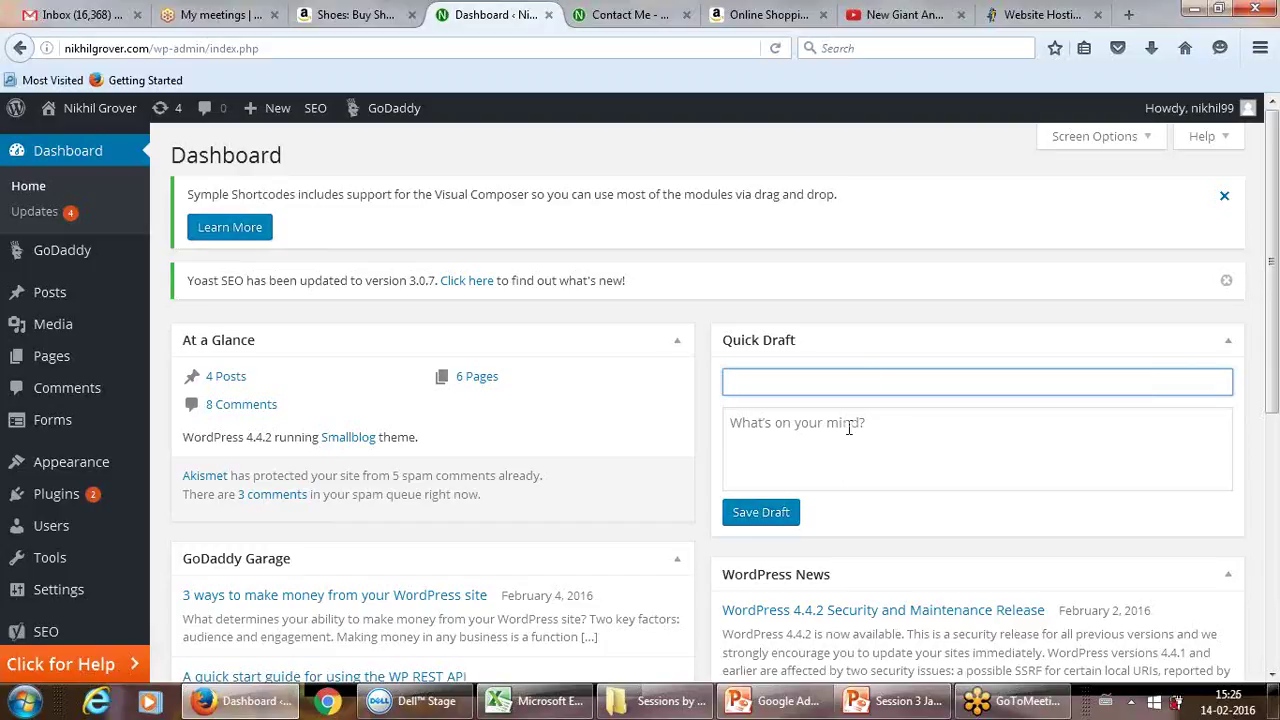
left_click(849, 425)
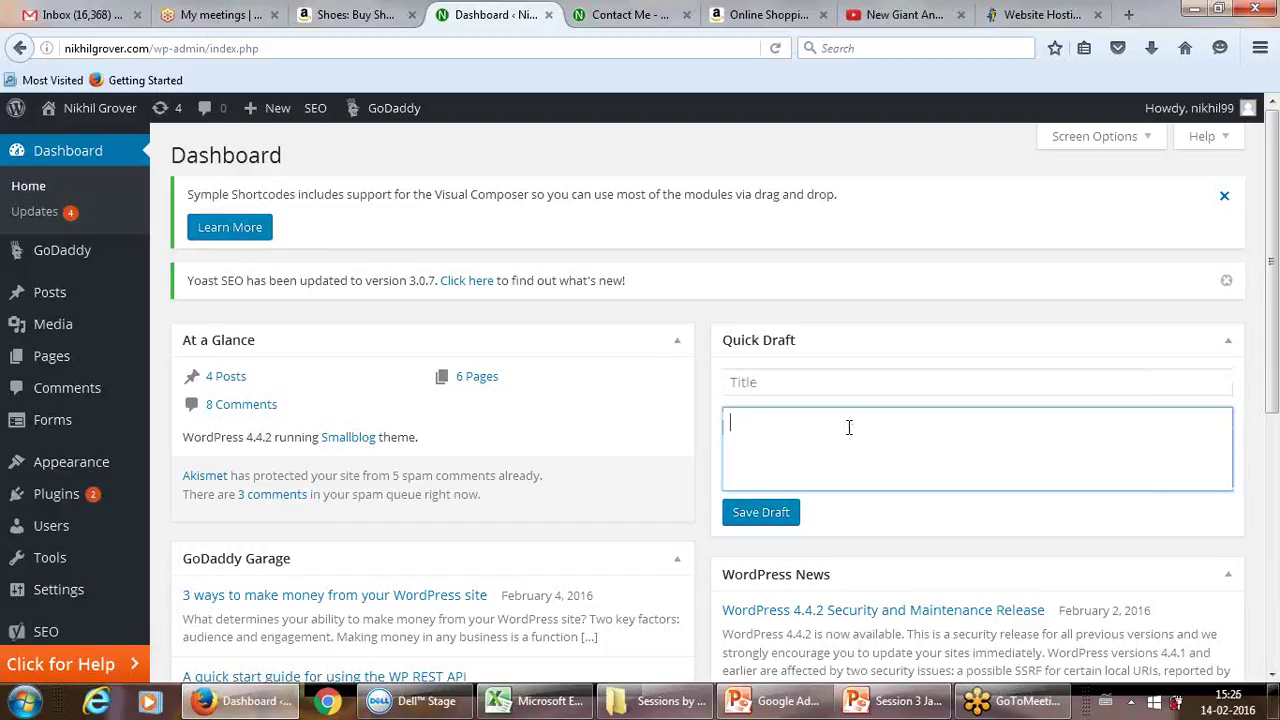
mouse_move(68, 312)
left_click(797, 374)
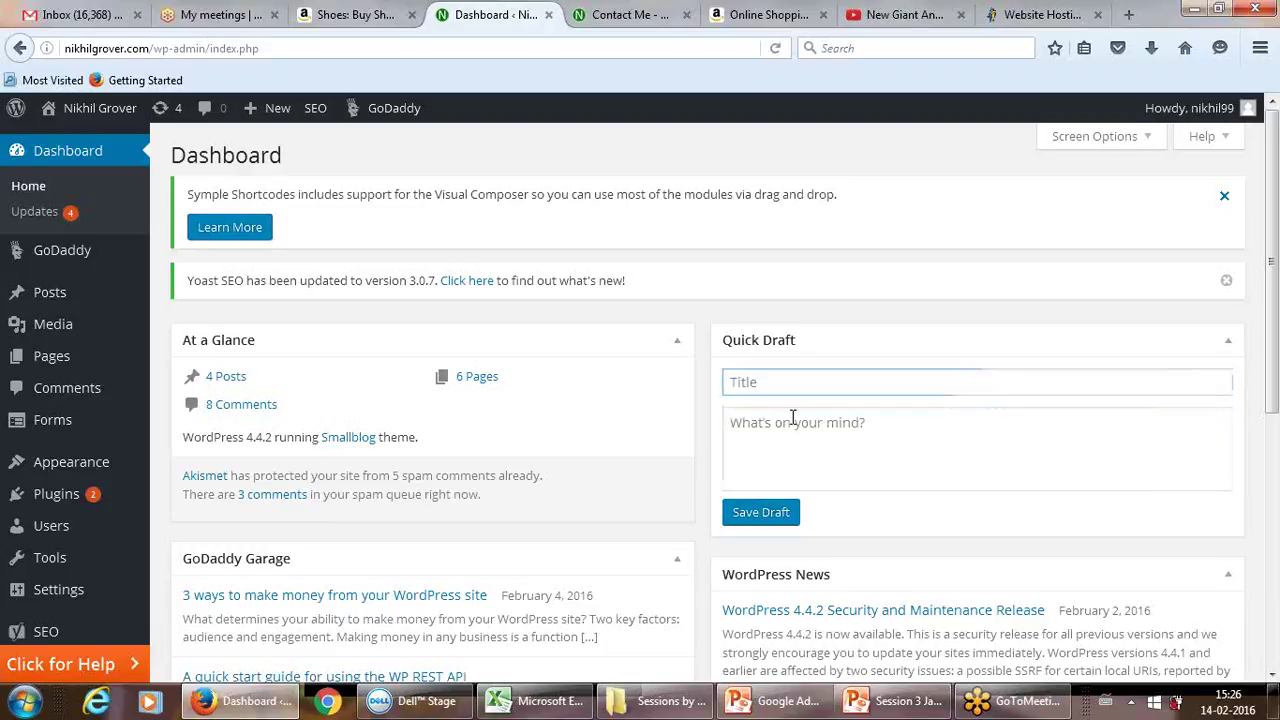
left_click(792, 417)
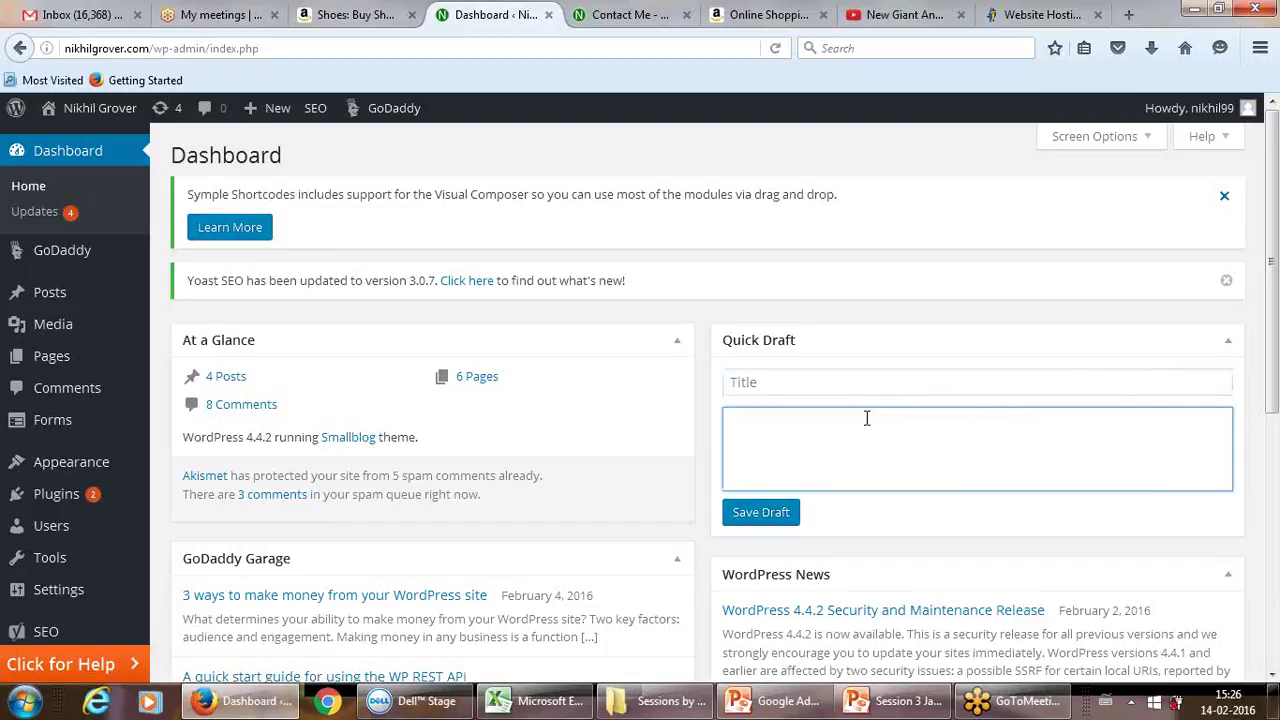
left_click(1050, 283)
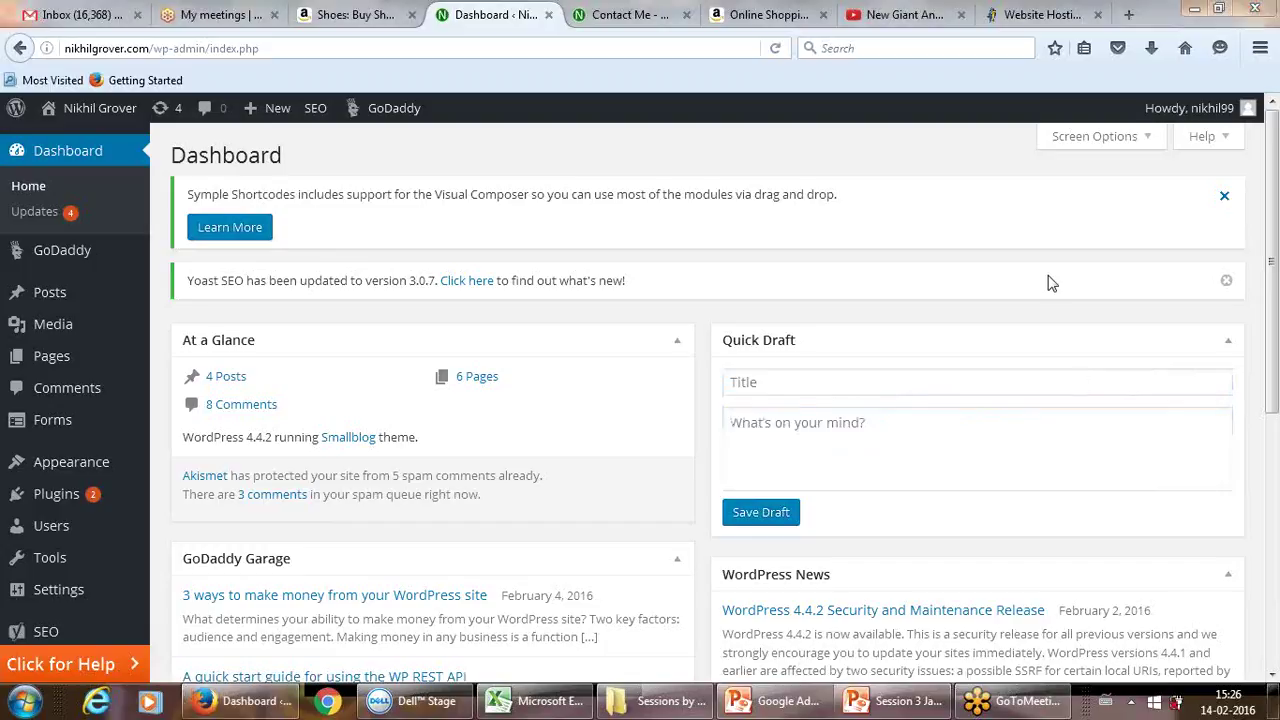
left_click_drag(1272, 280, 1271, 448)
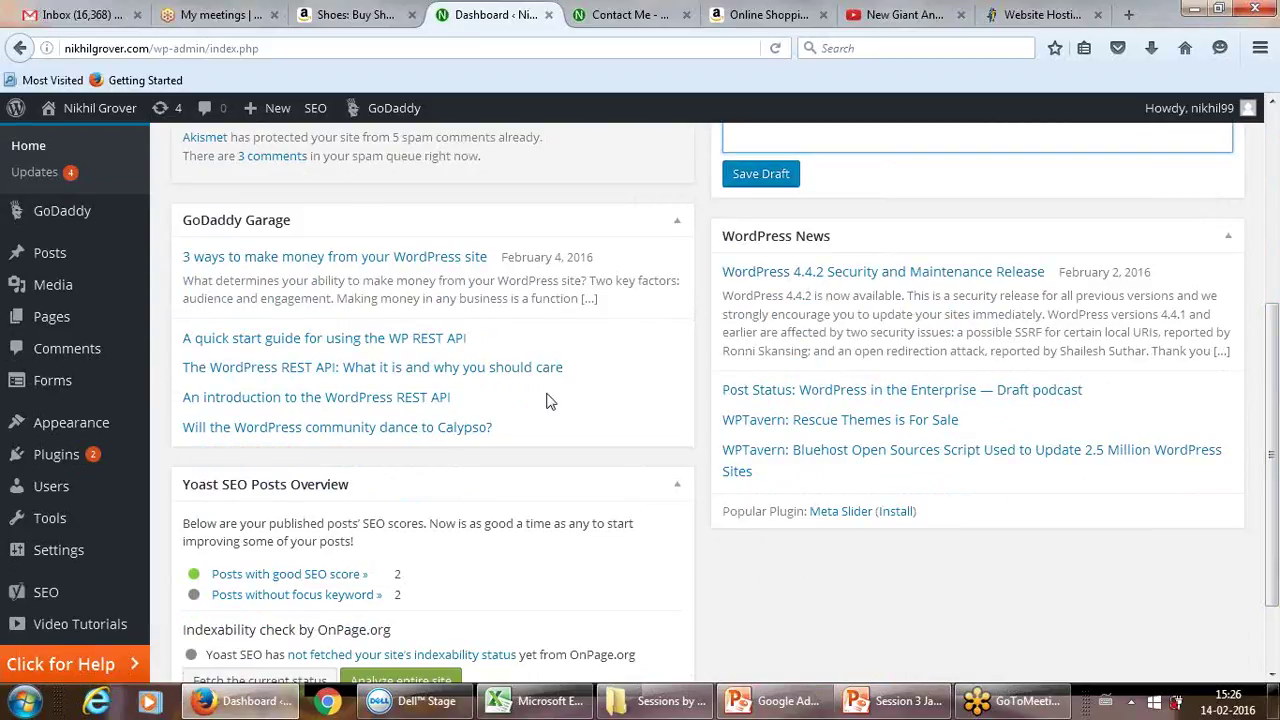
Step: Scroll to the top of the Dashboard and switch to the site's Contact Me tab
left_click(659, 404)
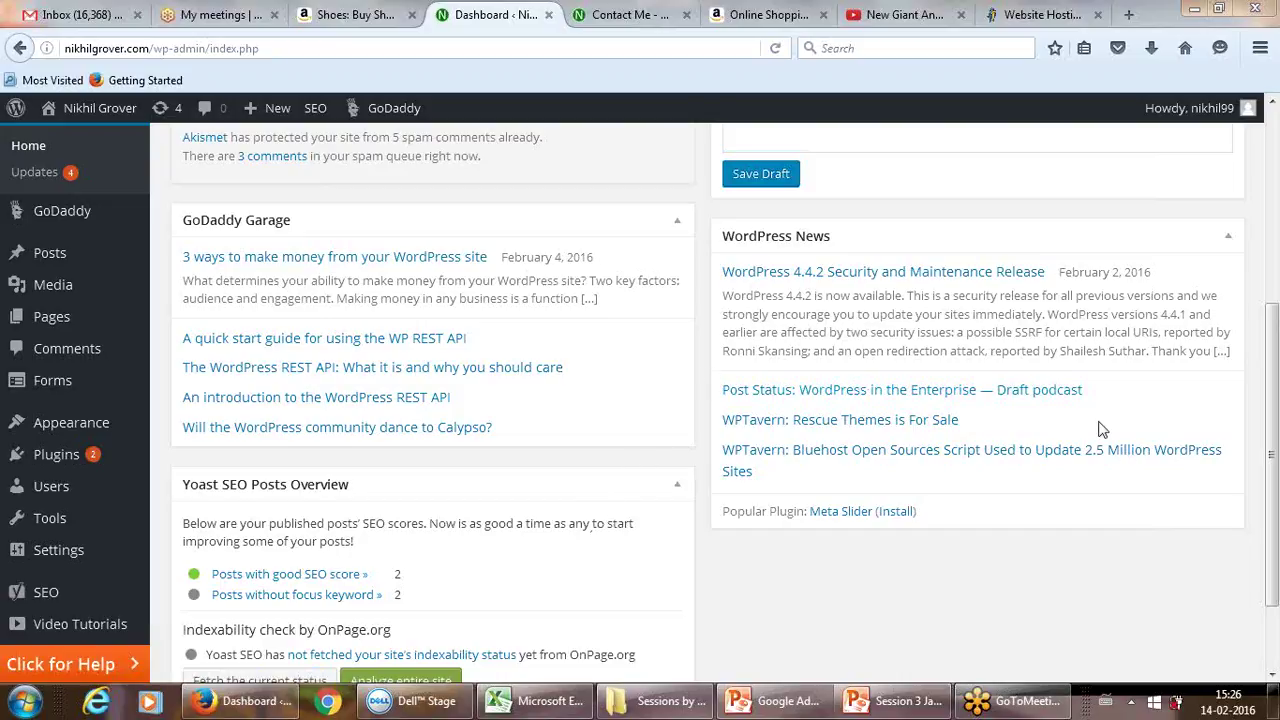
scroll(1275, 300, "up", 1)
scroll(1275, 300, "up", 3)
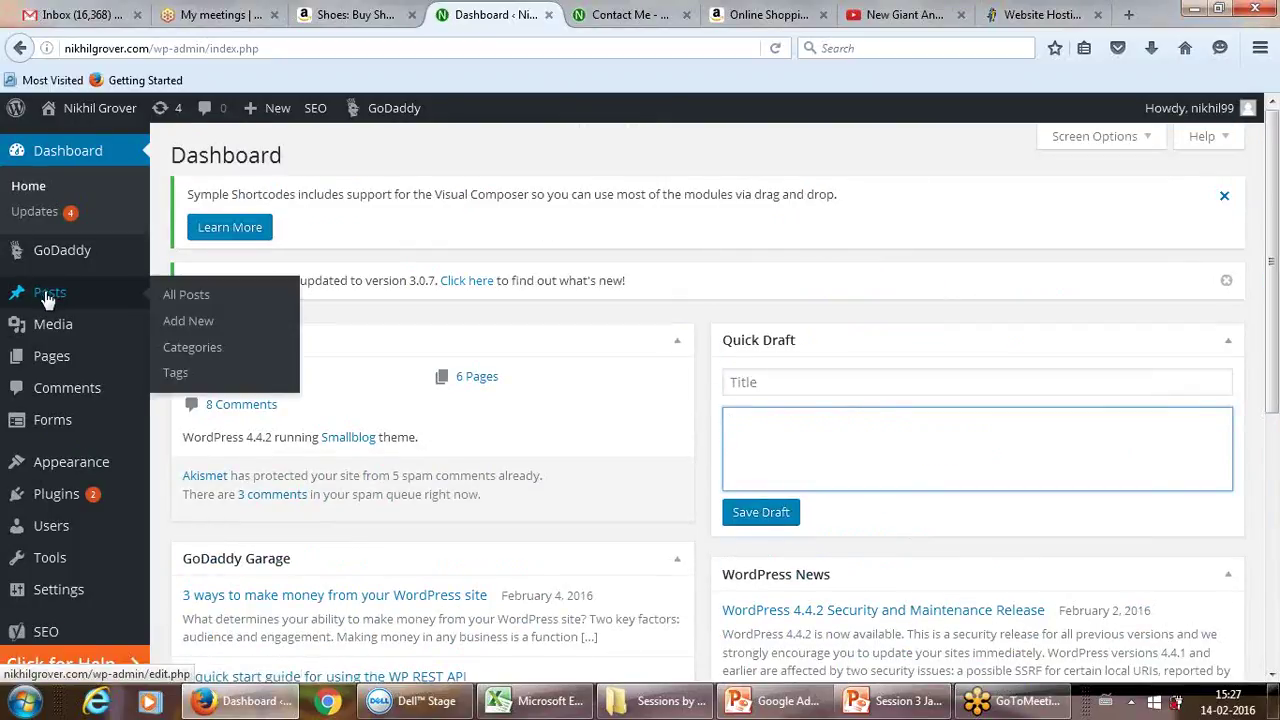
left_click(593, 18)
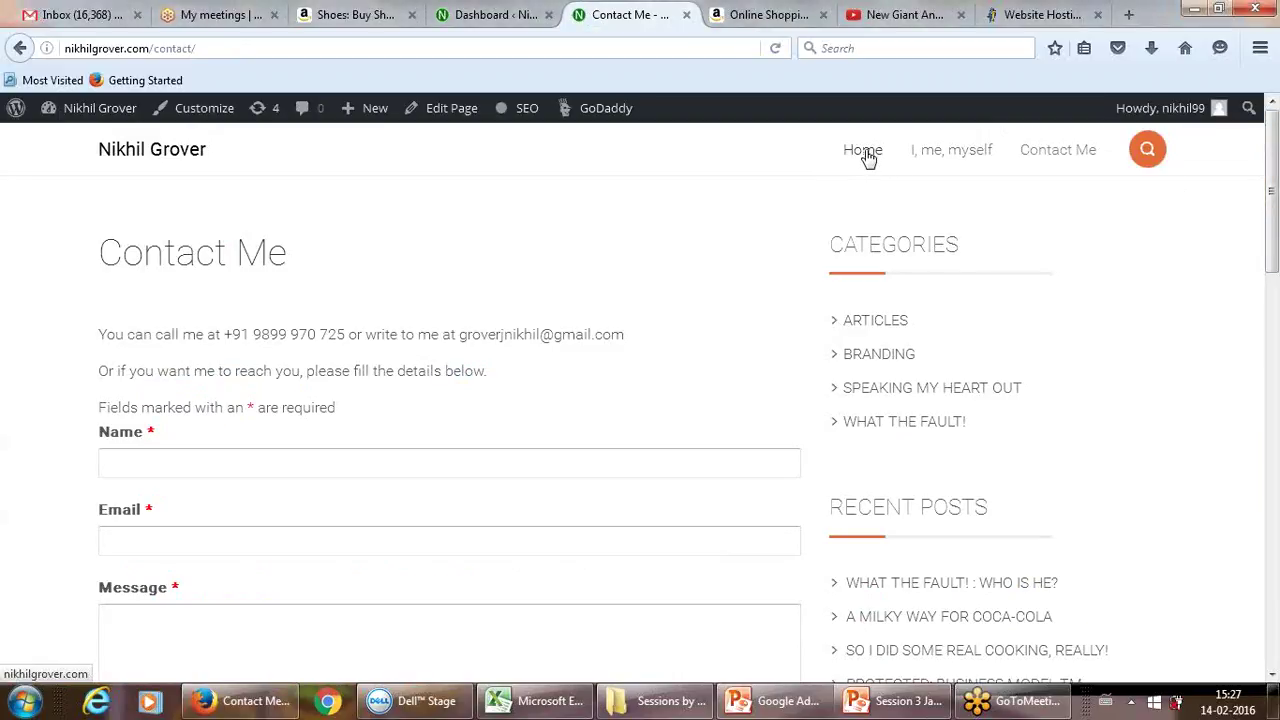
Step: View the site's Home page with its recent posts, then return to the Dashboard tab
left_click(866, 158)
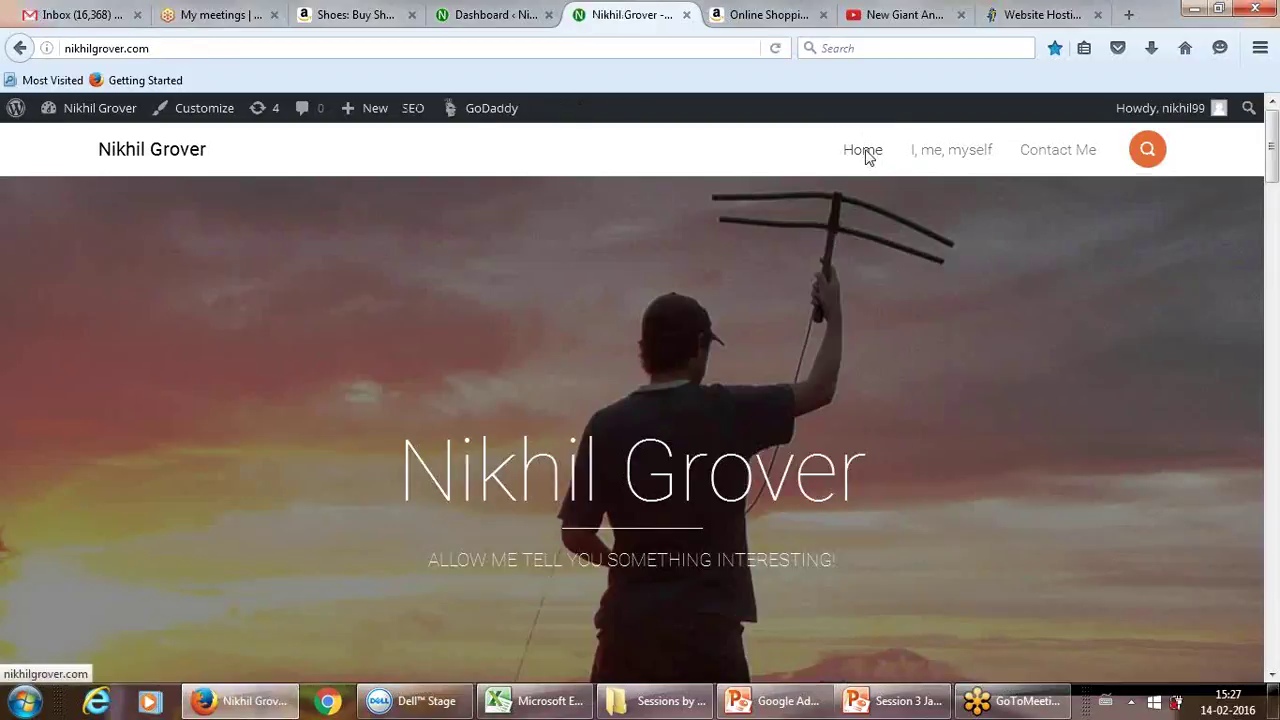
left_click_drag(1275, 155, 1266, 257)
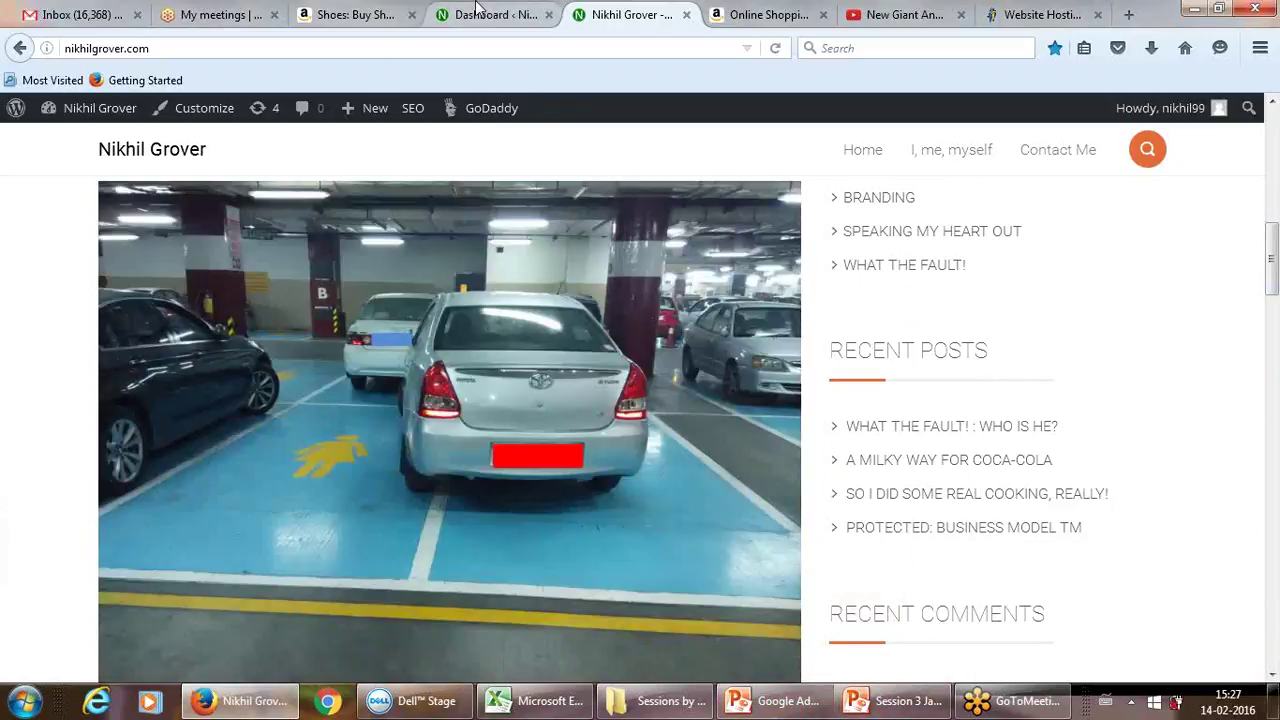
left_click(478, 14)
mouse_move(50, 300)
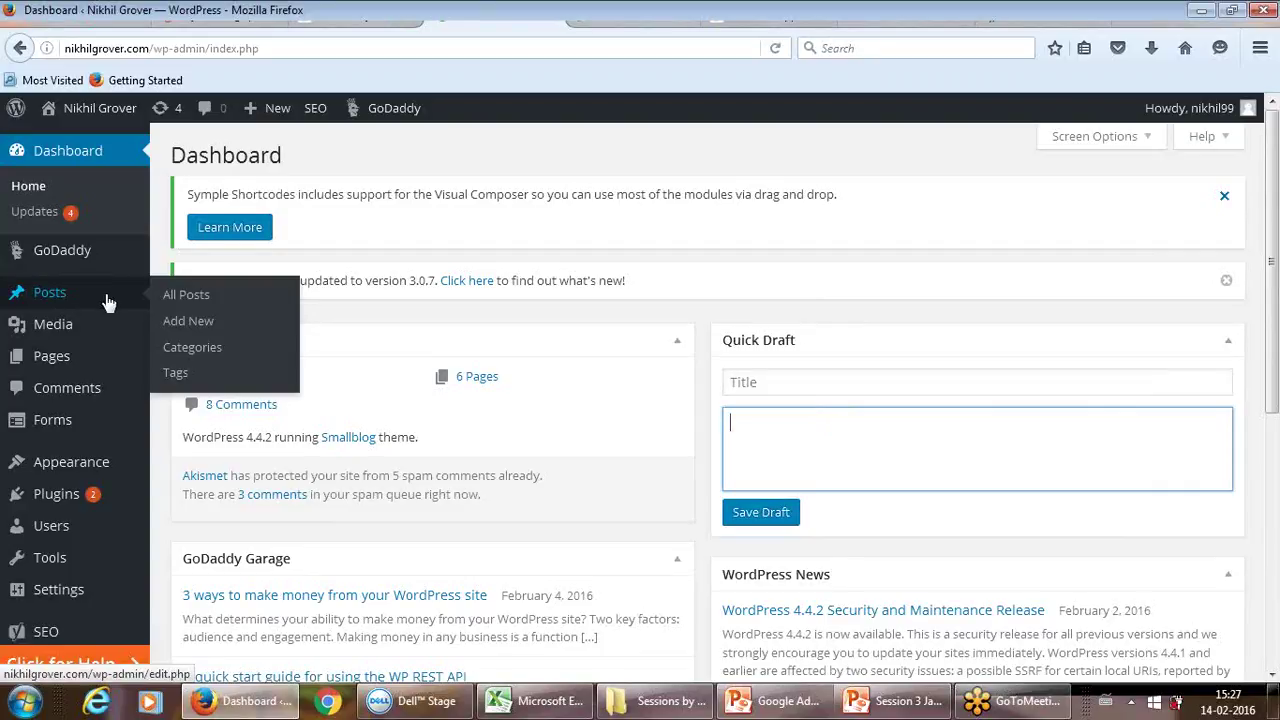
Step: Browse All Posts, filter by the What the fault! category, then start a blank new post
left_click(193, 298)
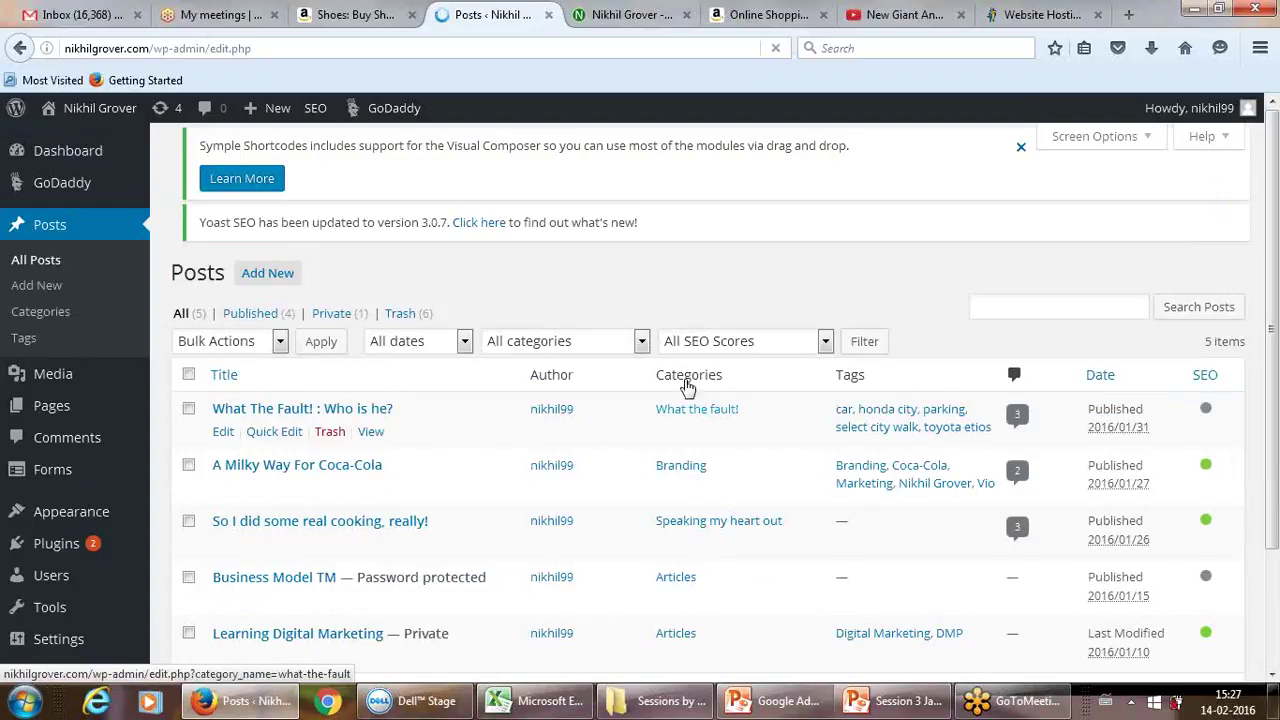
left_click(669, 412)
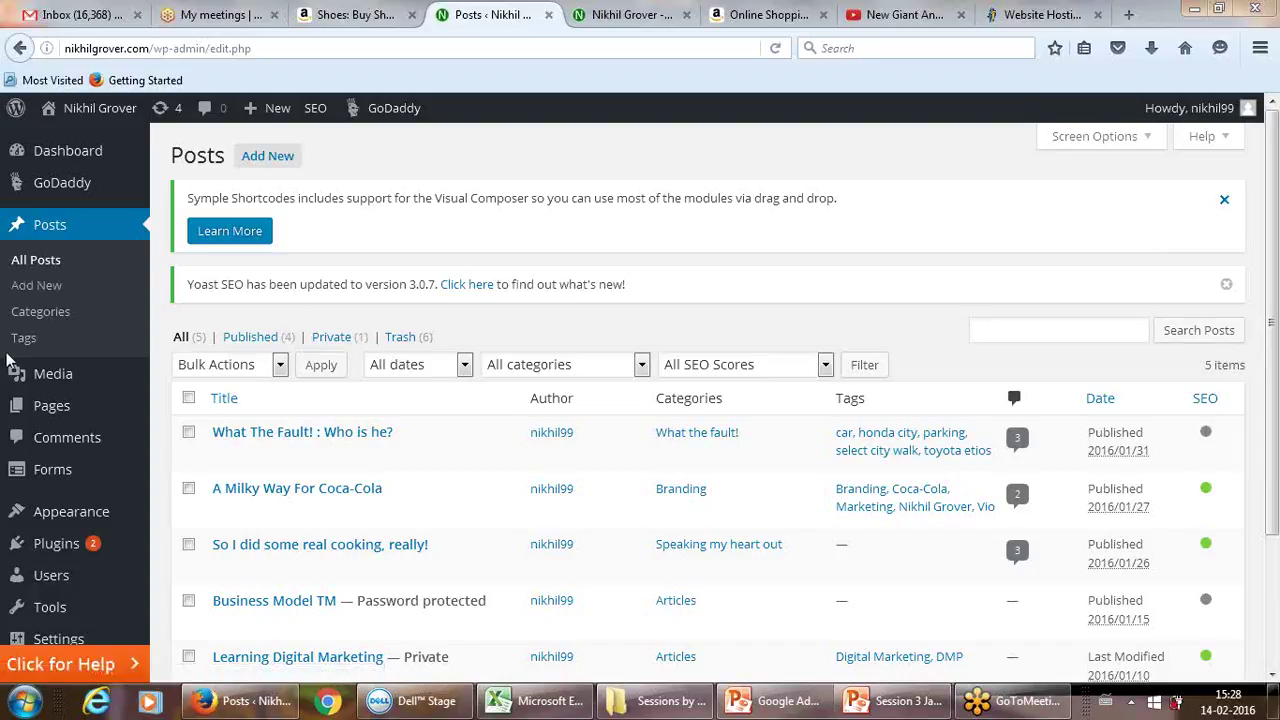
left_click(35, 288)
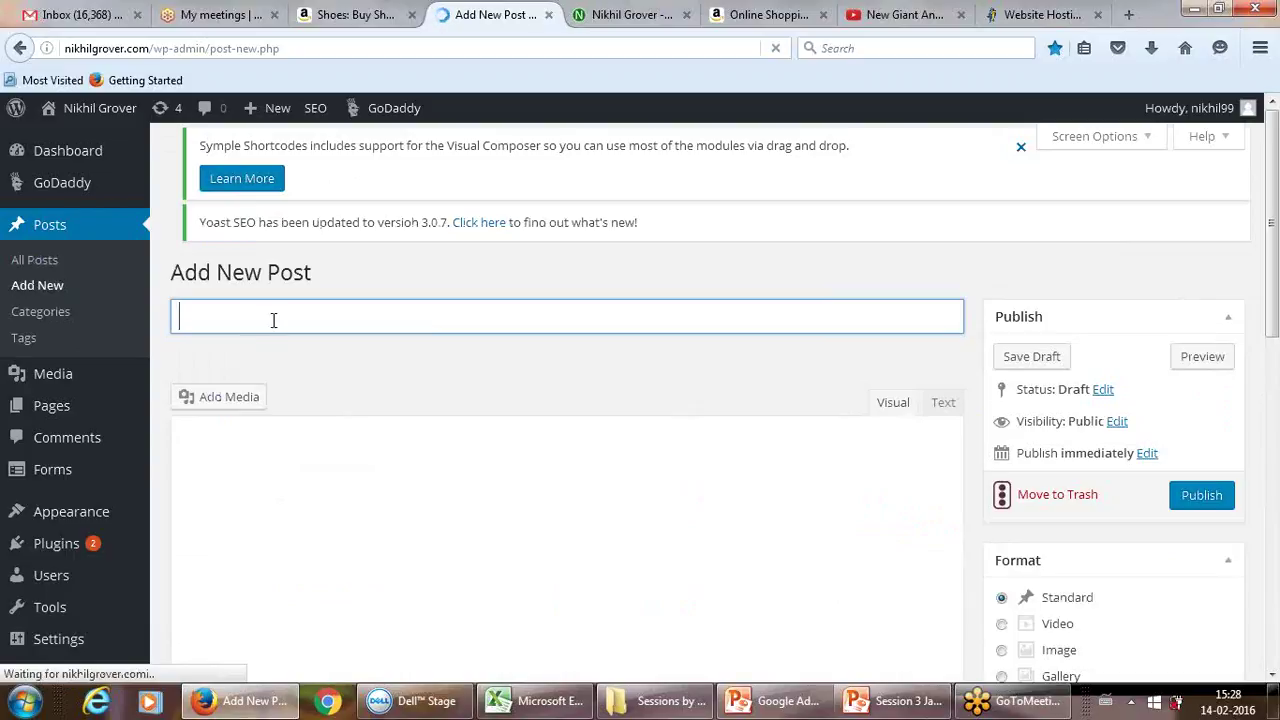
Step: Title the post 'A new surprising and awesome sunday batch!', correcting the typos along the way
type("A n")
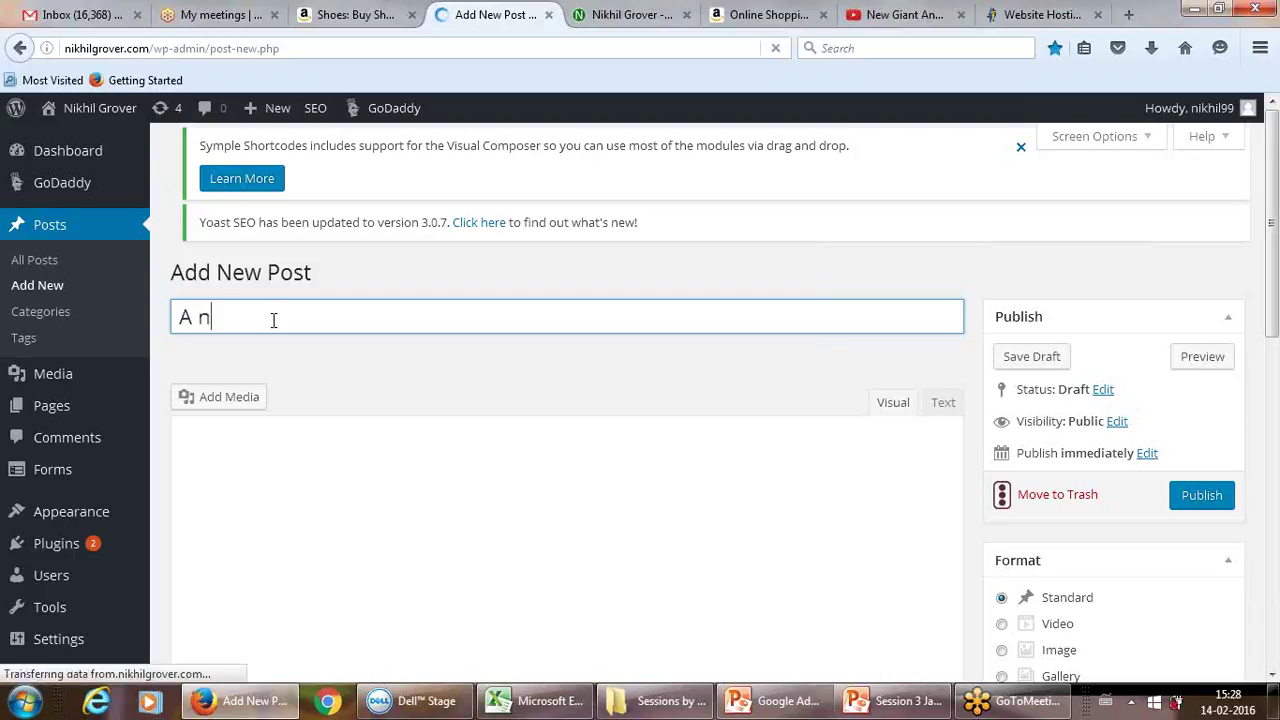
type("ew supris")
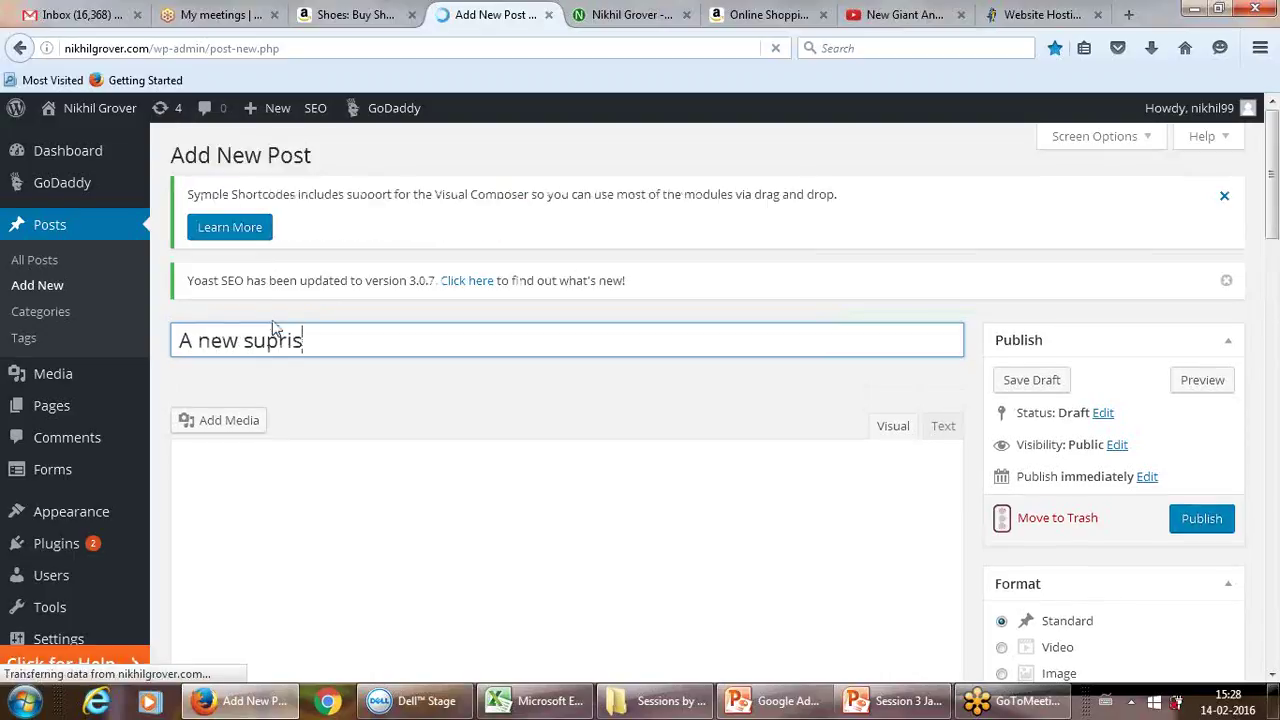
type("ing")
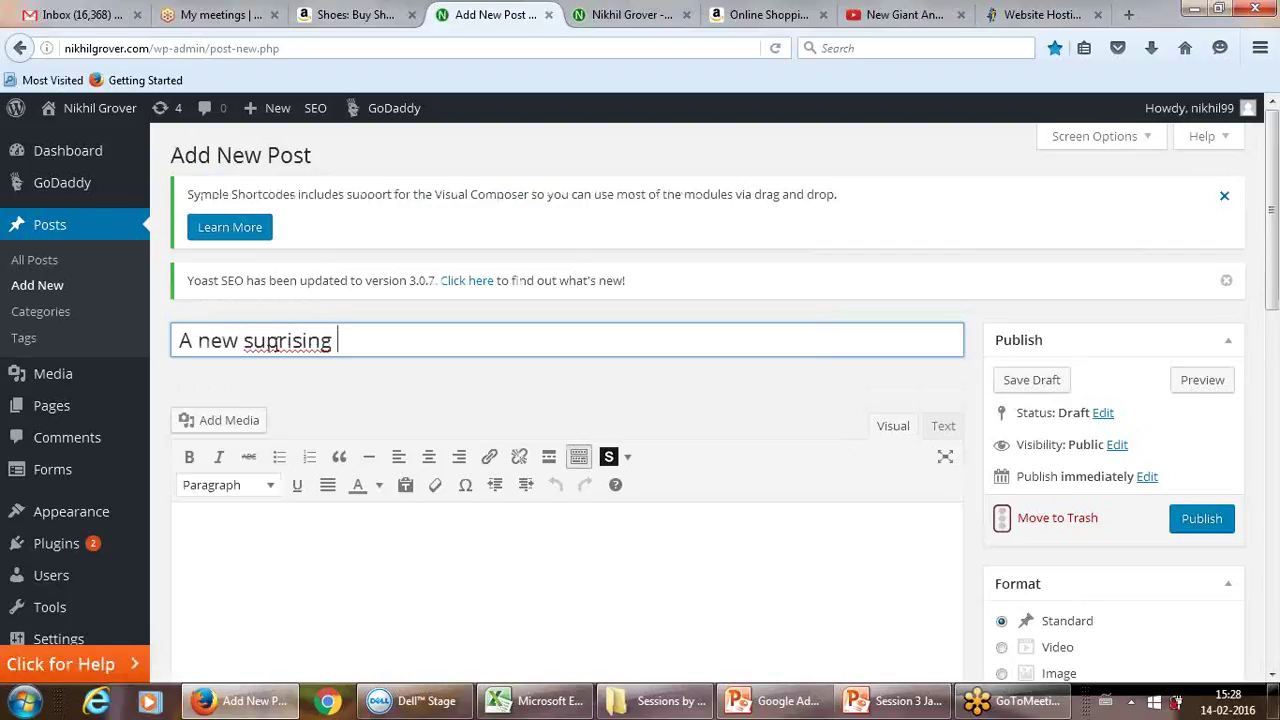
right_click(278, 343)
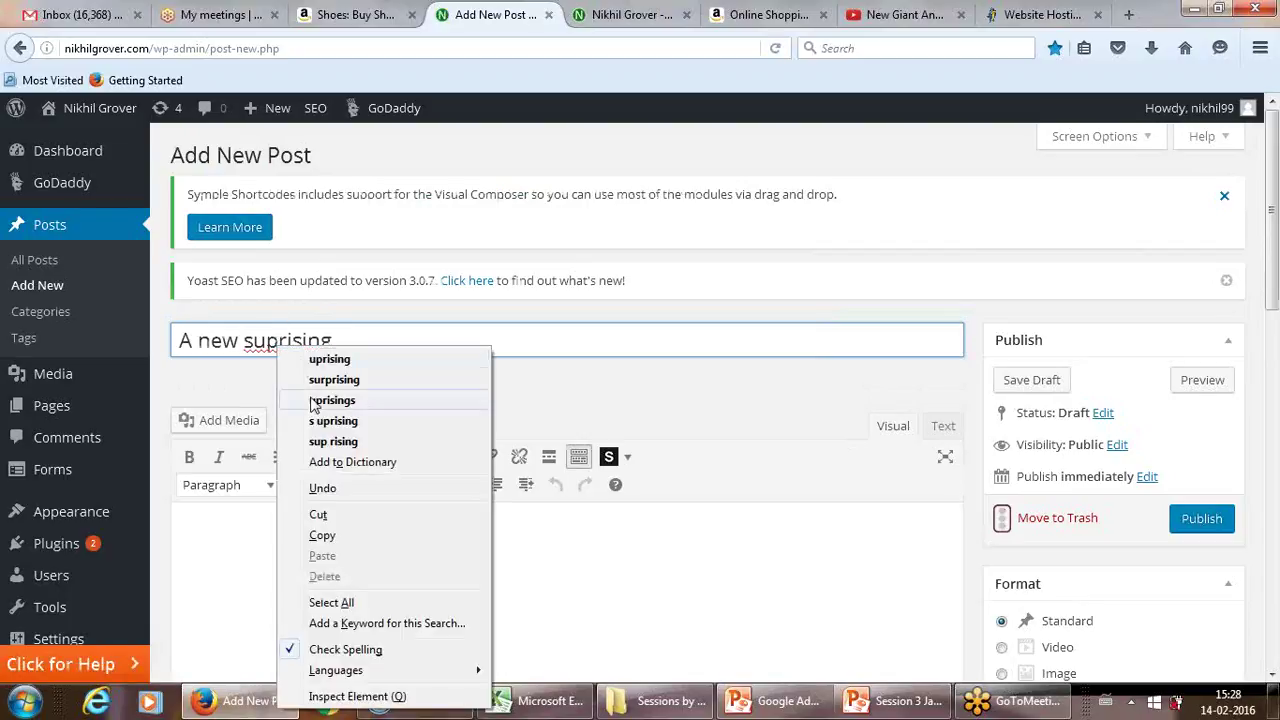
left_click(314, 379)
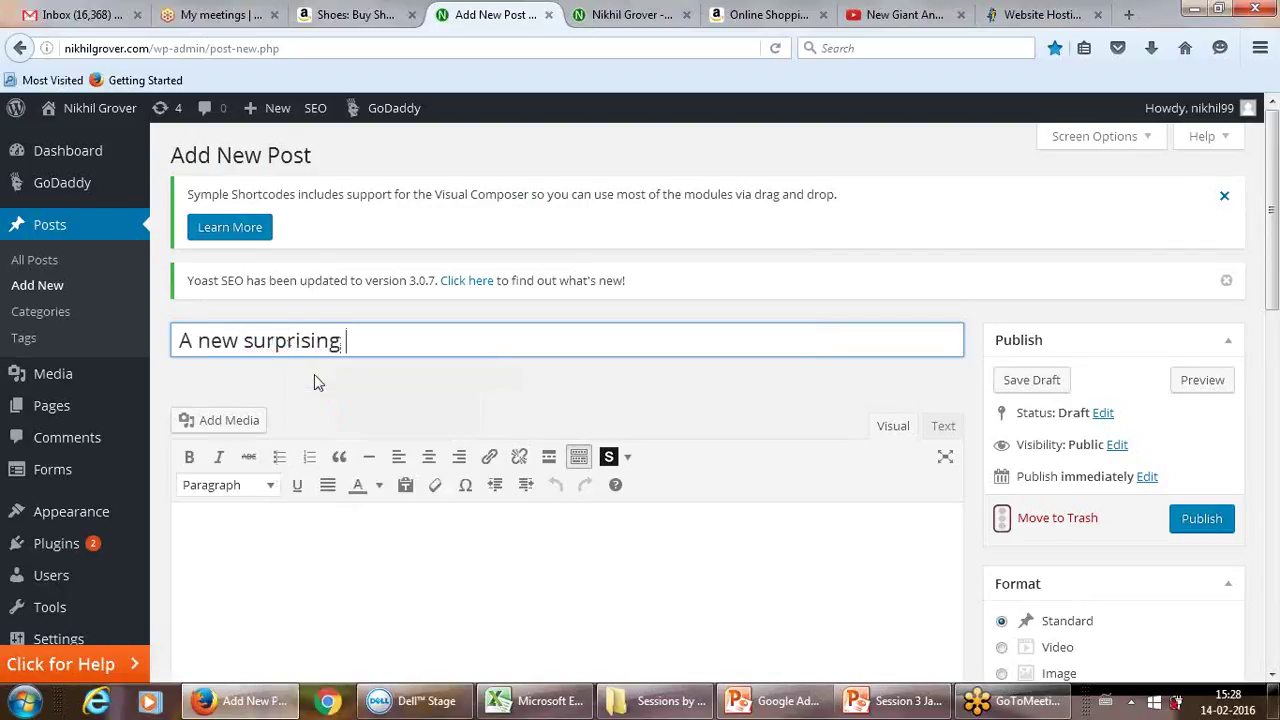
type("and awesome su")
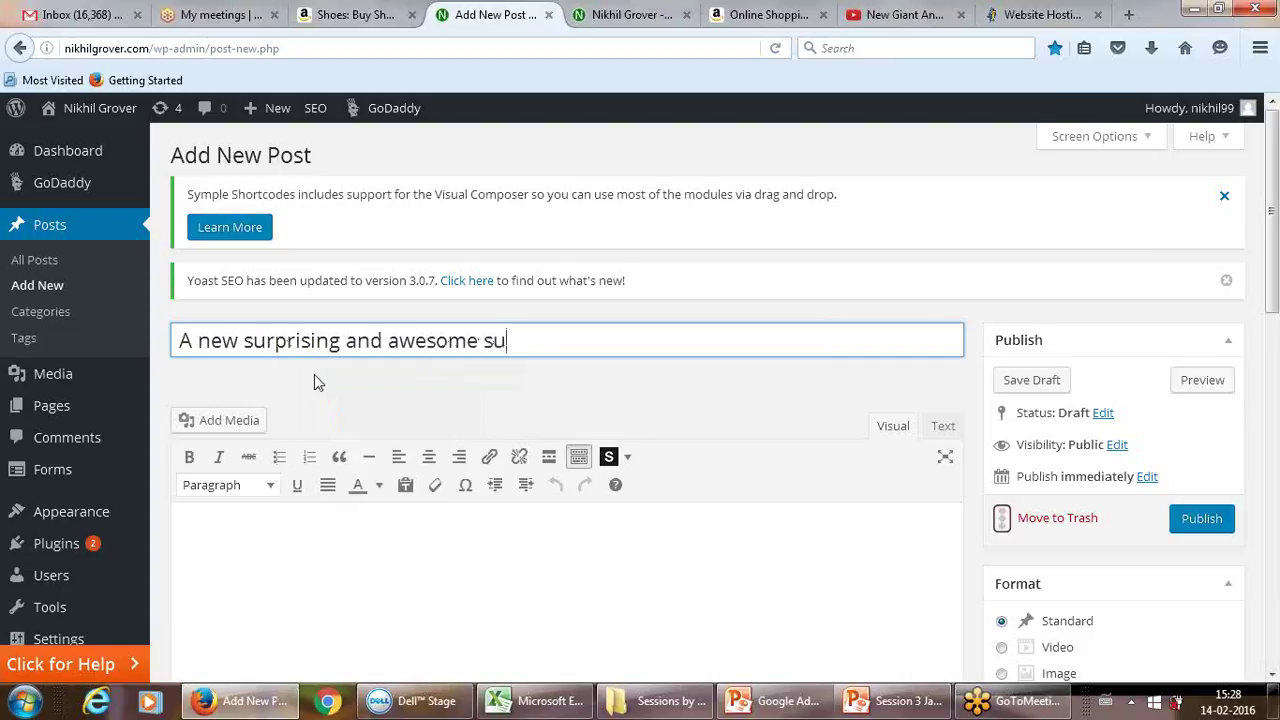
type("bday batch")
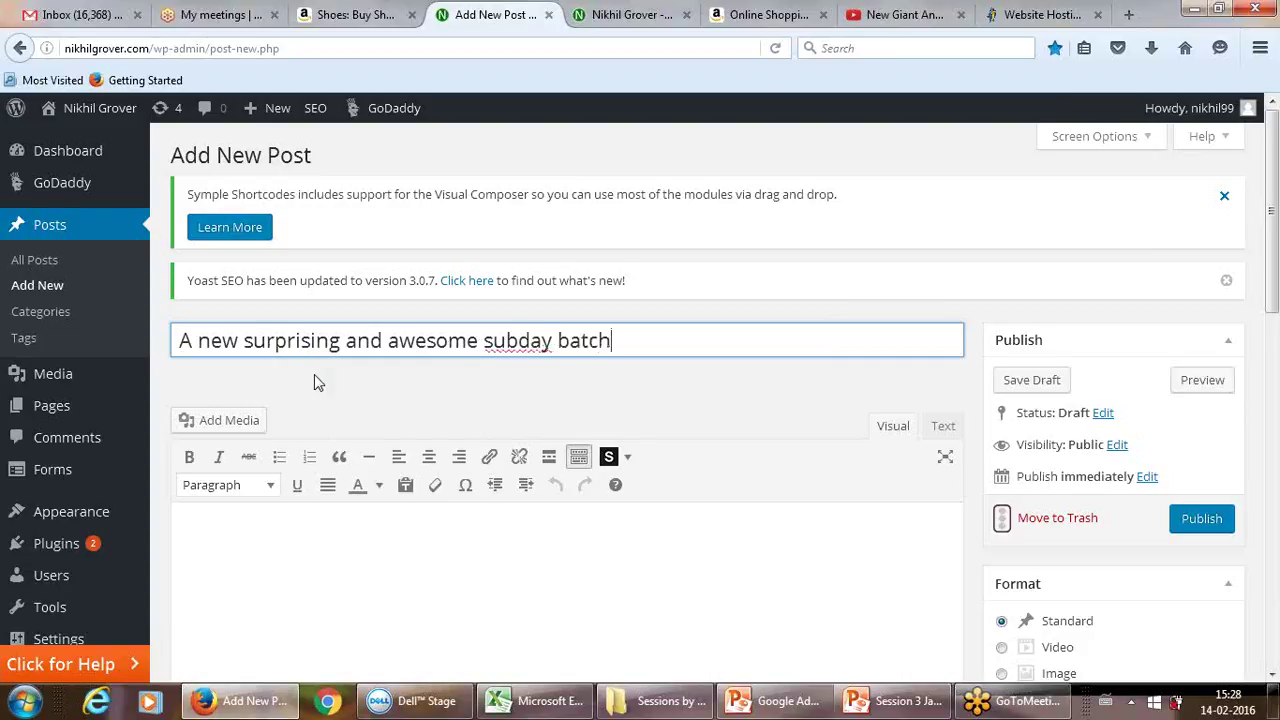
key("BackSpace")
key("BackSpace")
key("BackSpace")
key("BackSpace")
key("BackSpace")
key("BackSpace")
key("BackSpace")
key("BackSpace")
key("BackSpace")
key("BackSpace")
type("n")
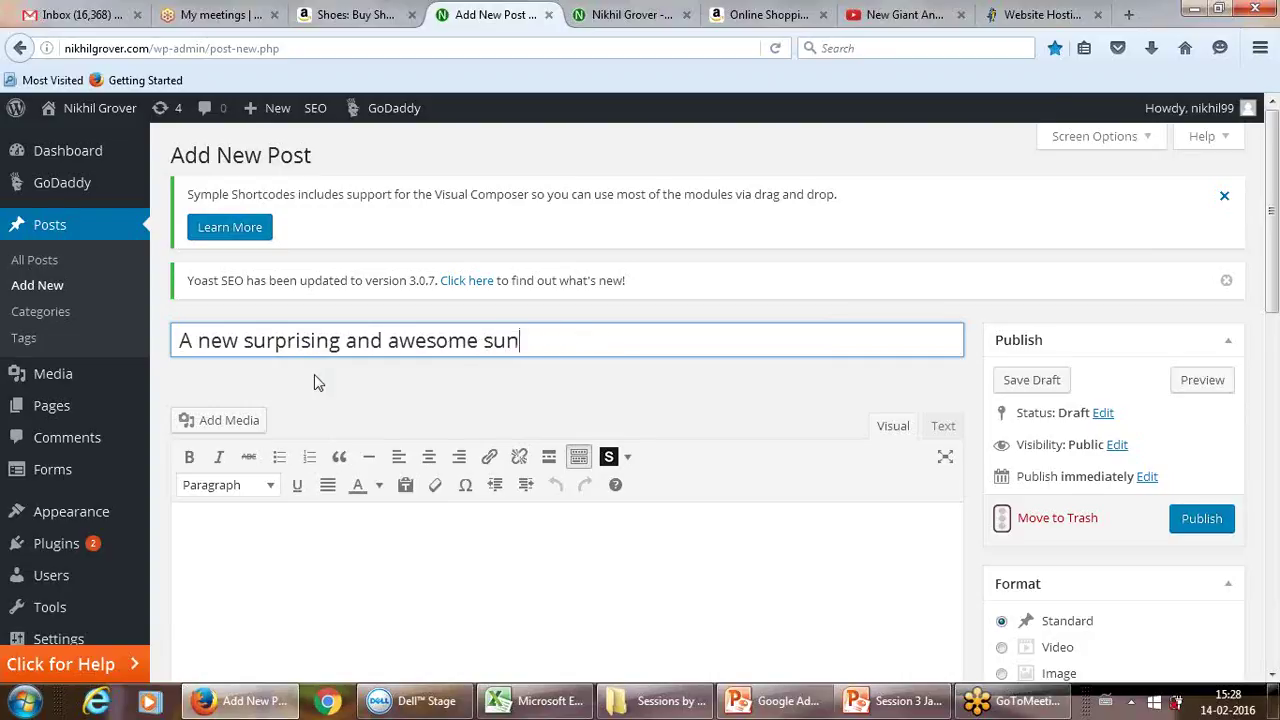
type("day batch")
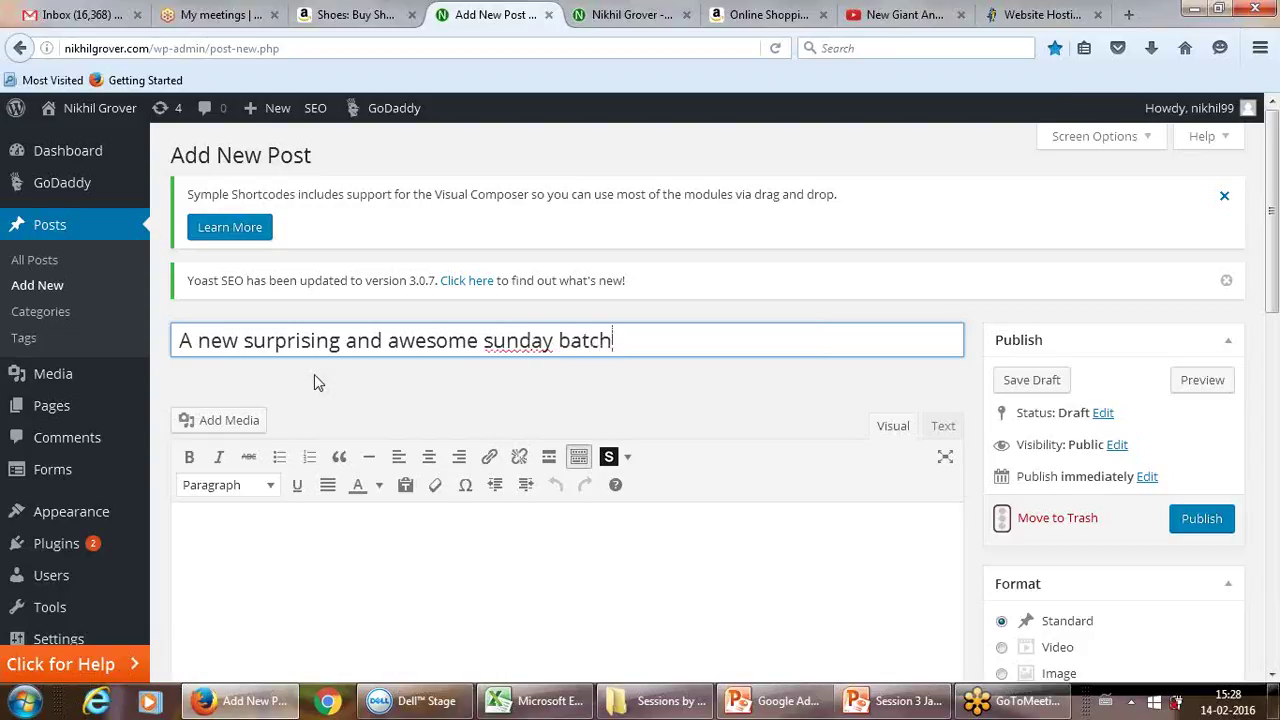
type("!")
left_click(306, 513)
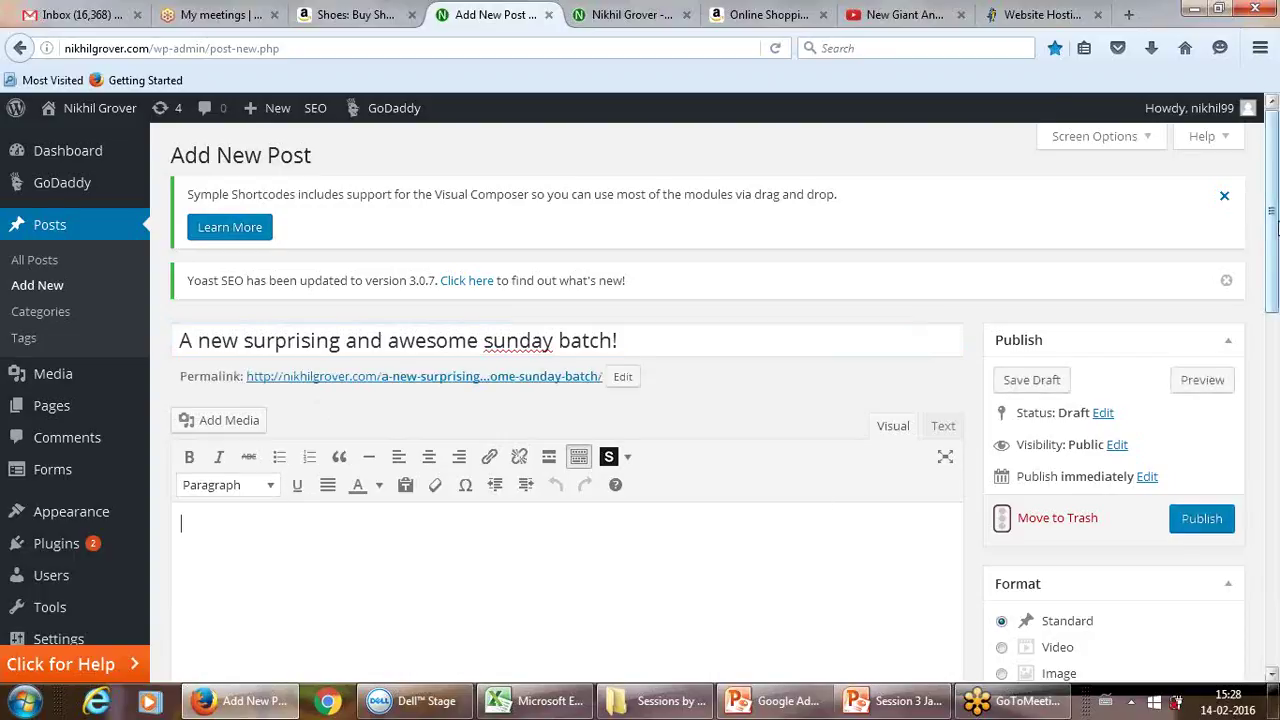
left_click_drag(1273, 212, 1273, 240)
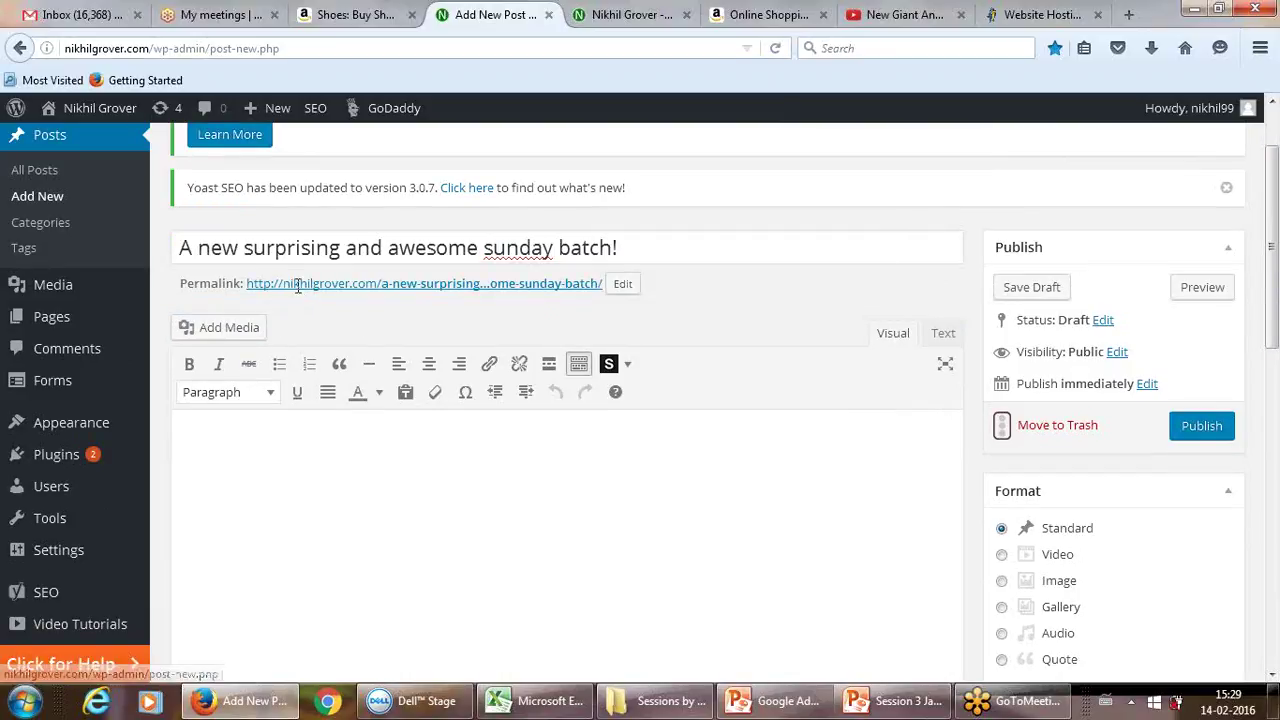
left_click(292, 48)
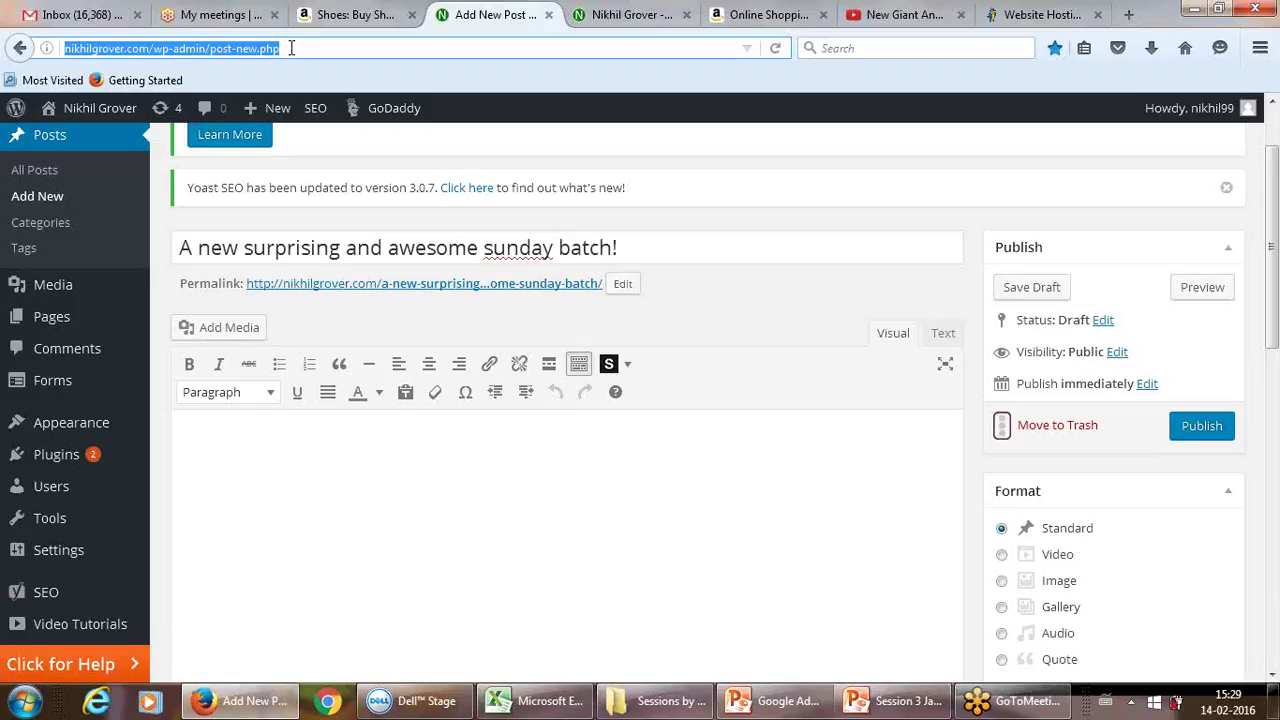
left_click_drag(295, 49, 263, 50)
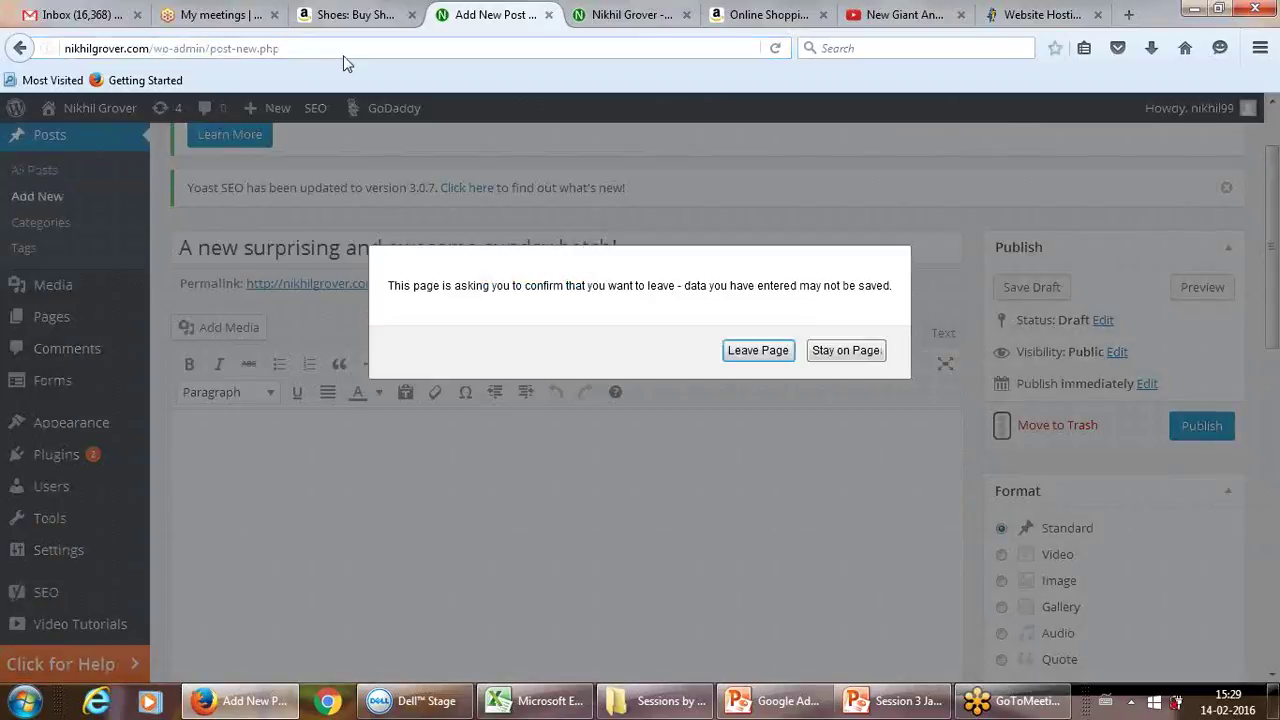
left_click(826, 352)
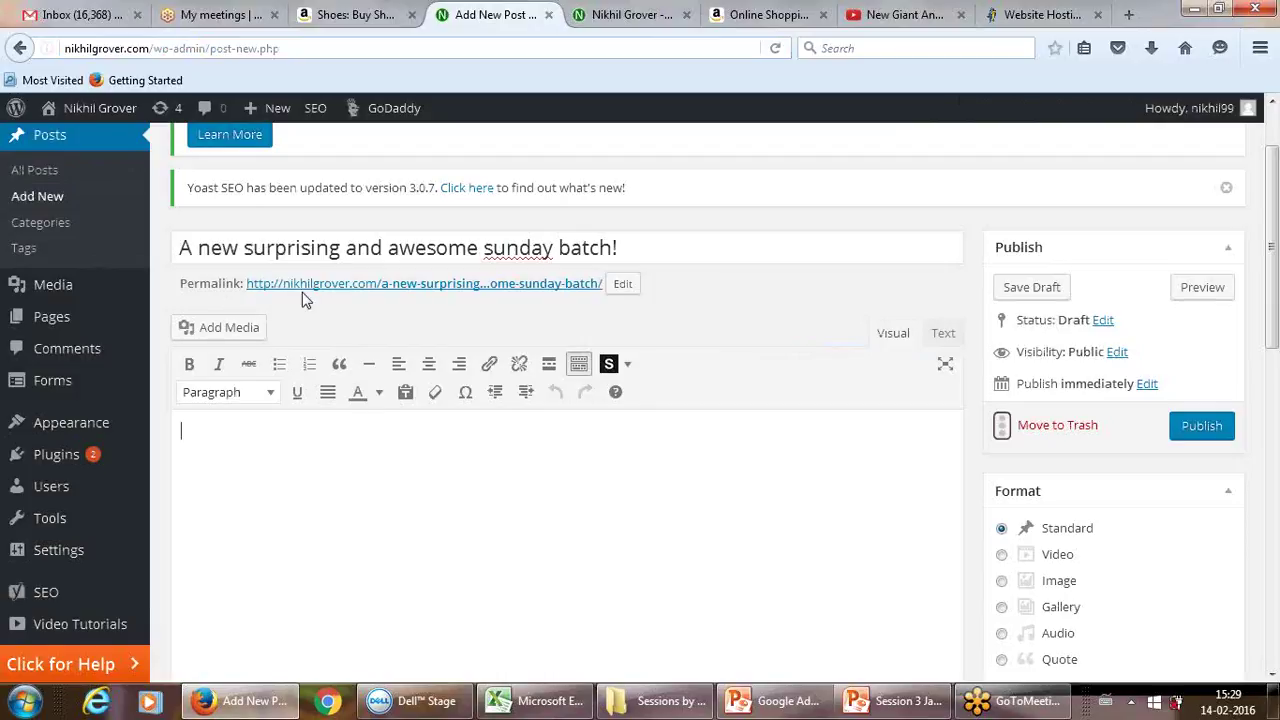
left_click(622, 284)
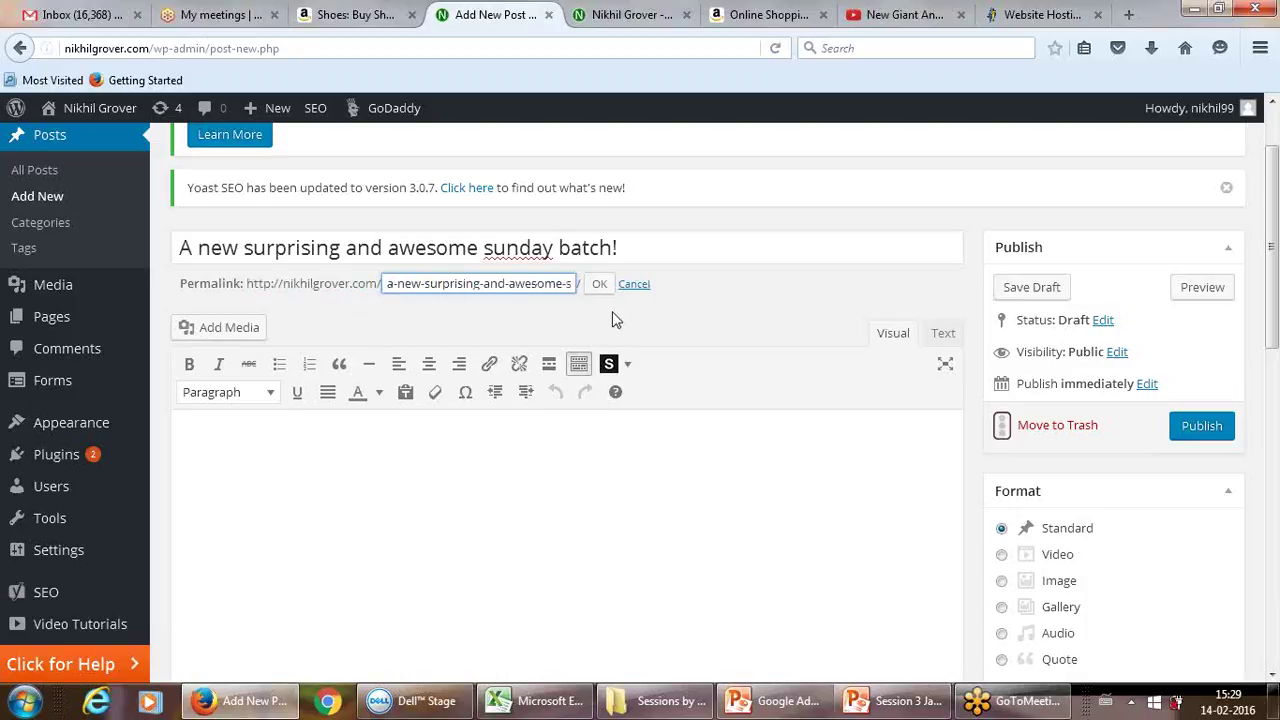
left_click(612, 312)
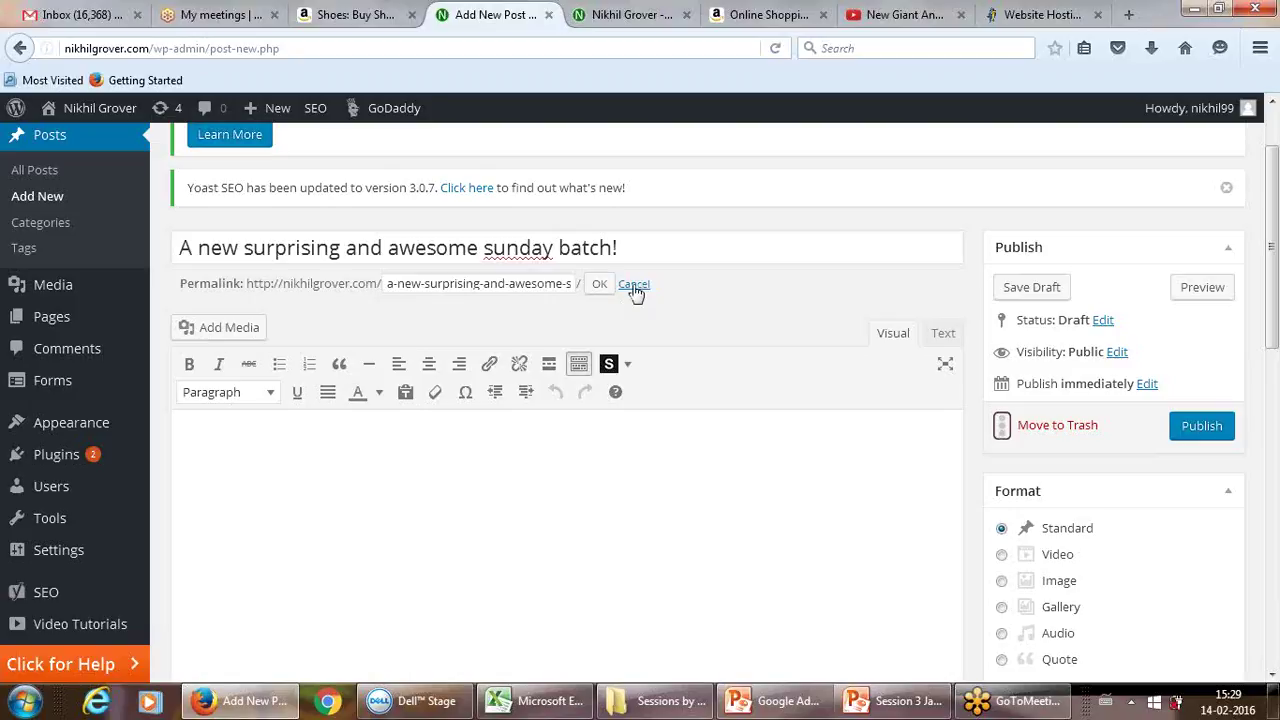
left_click(634, 285)
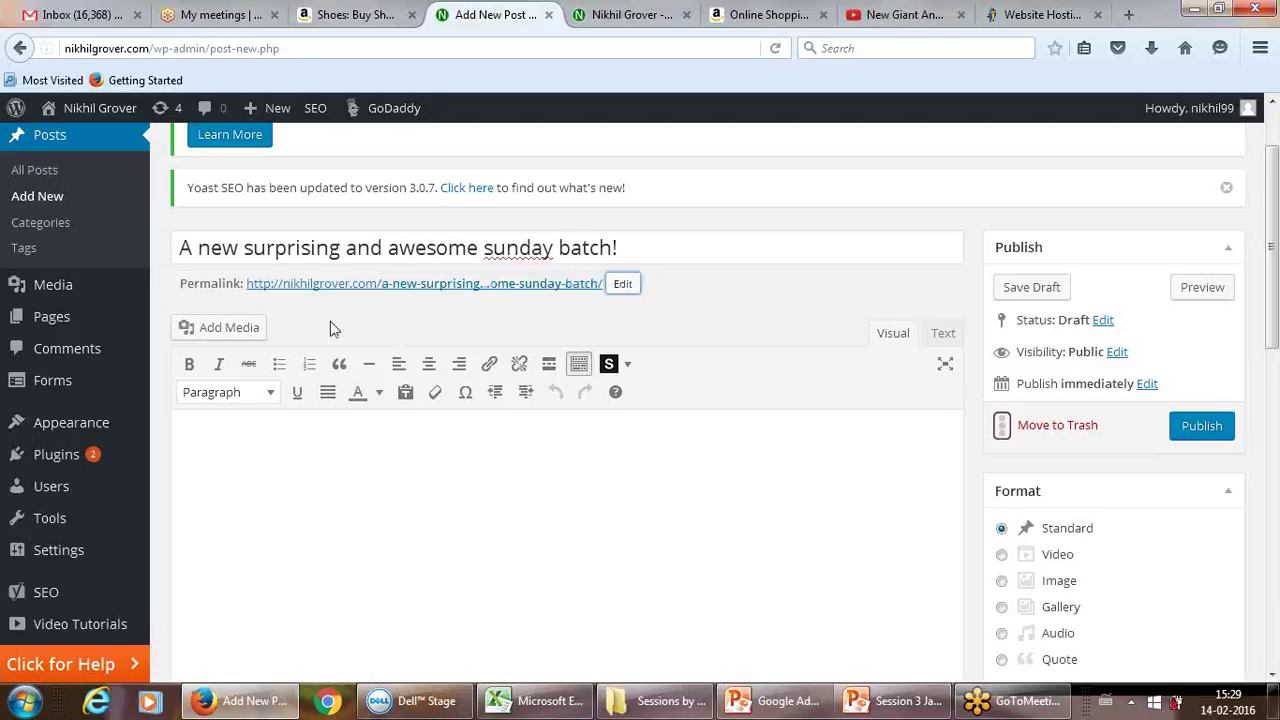
left_click(244, 446)
Step: Type 'Today I got to start a new batch. There was awesome trainees' and begin naming trainees
type("Hi All")
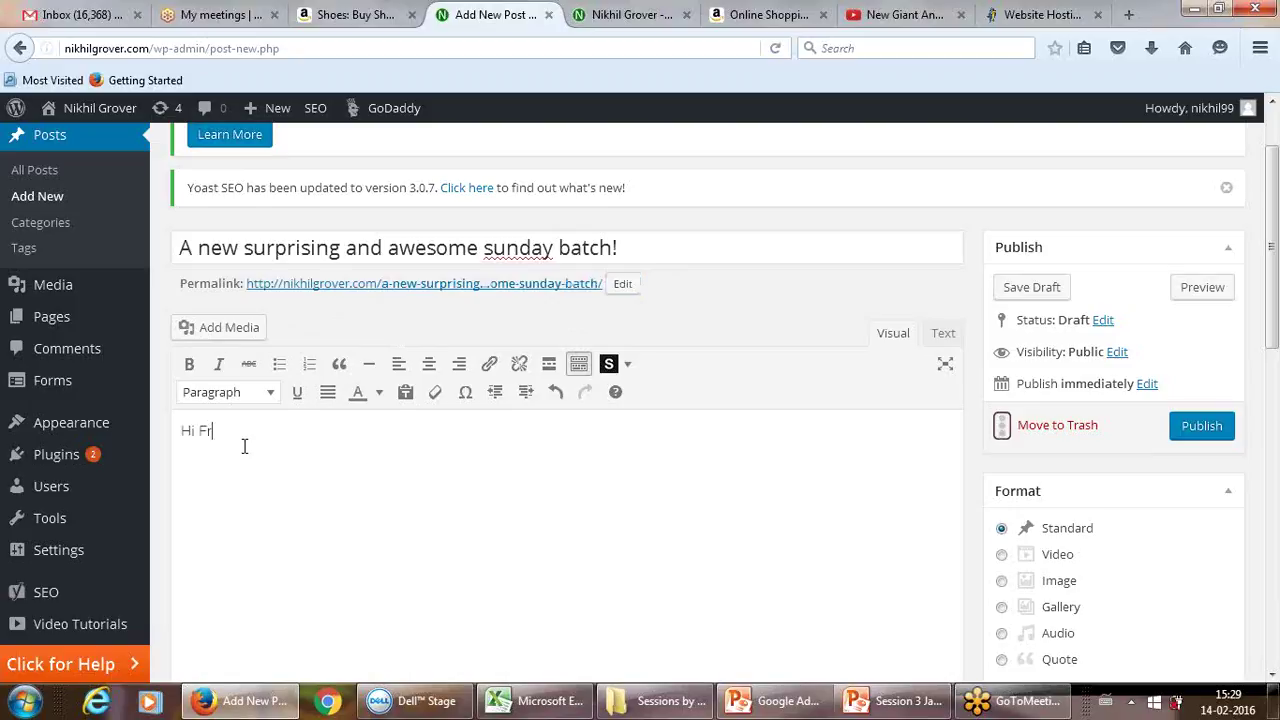
key("BackSpace")
key("BackSpace")
key("BackSpace")
key("BackSpace")
key("BackSpace")
key("BackSpace")
type("This")
key("BackSpace")
key("BackSpace")
key("BackSpace")
key("BackSpace")
type("Today I got to start ")
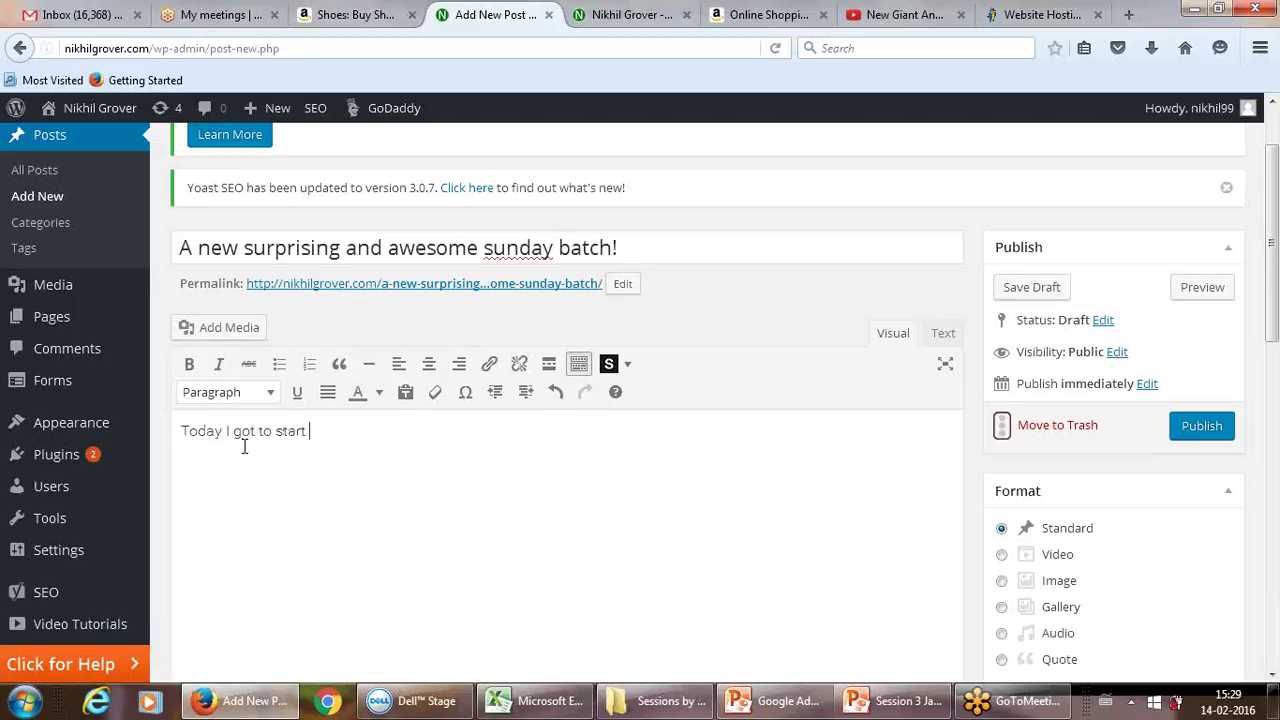
type("a new batch. There was")
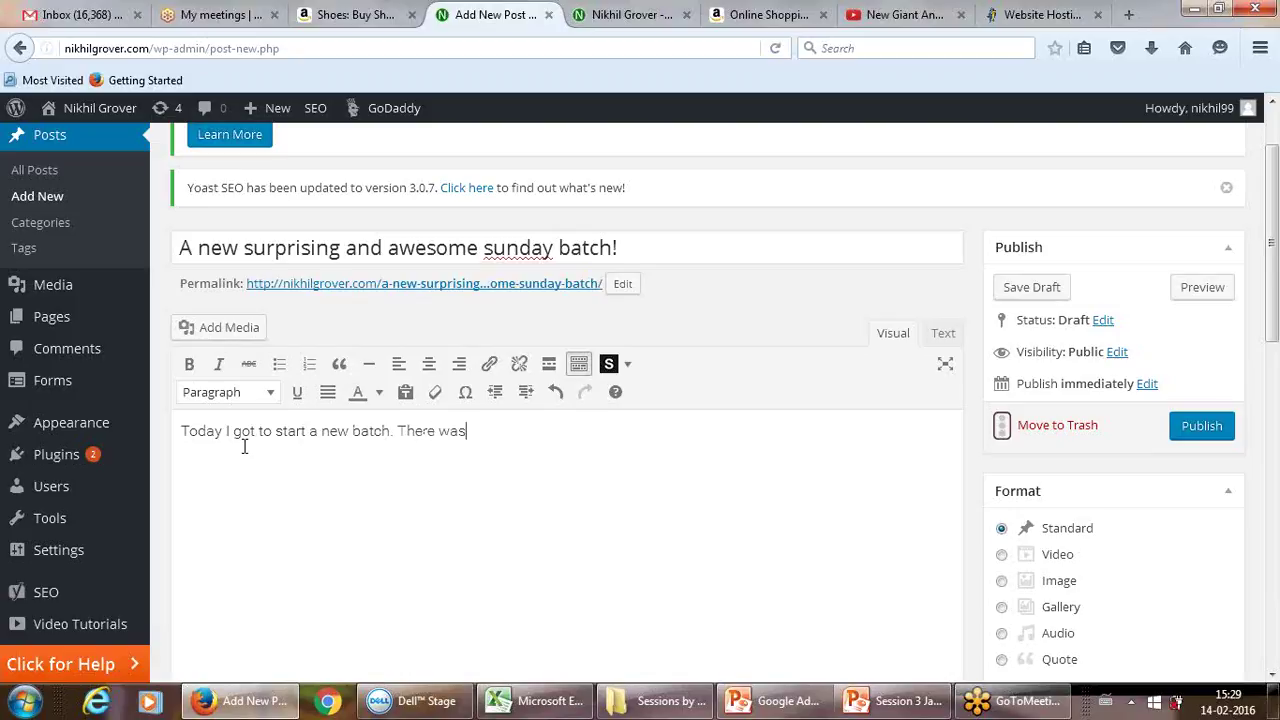
type(" awsesome trainees")
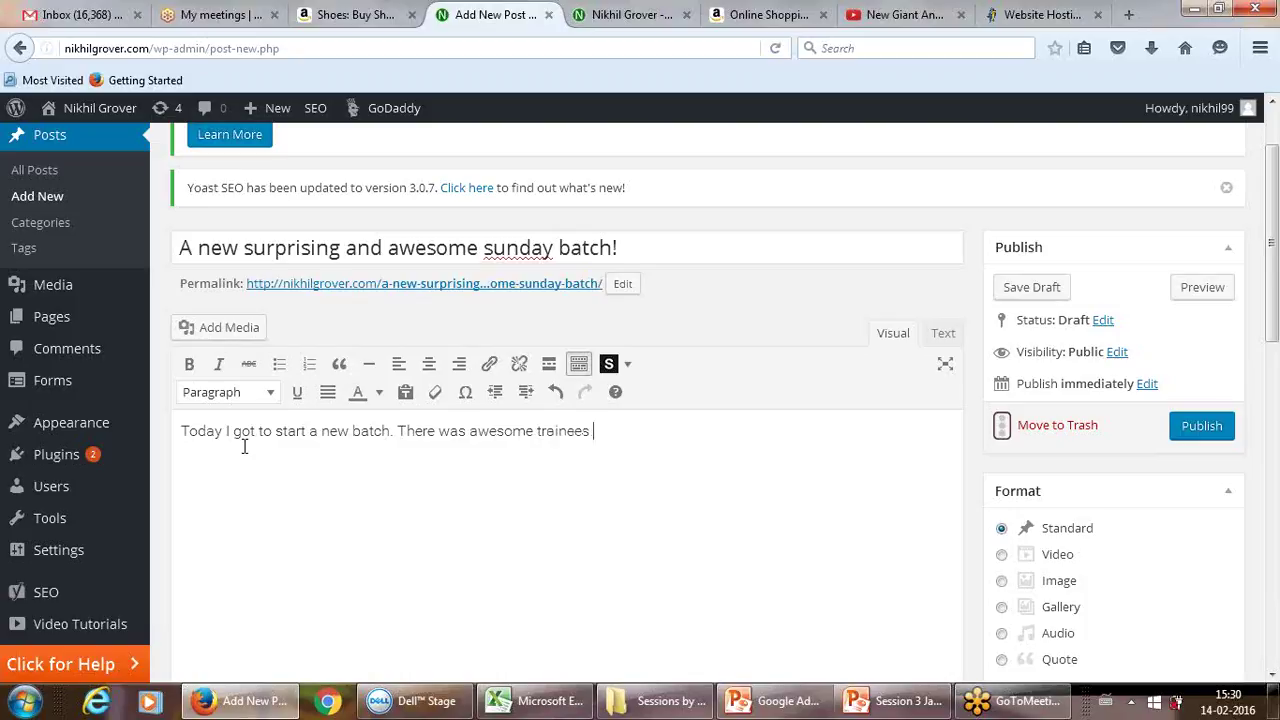
type("A few of them like Re")
key("BackSpace")
type("aveena, ")
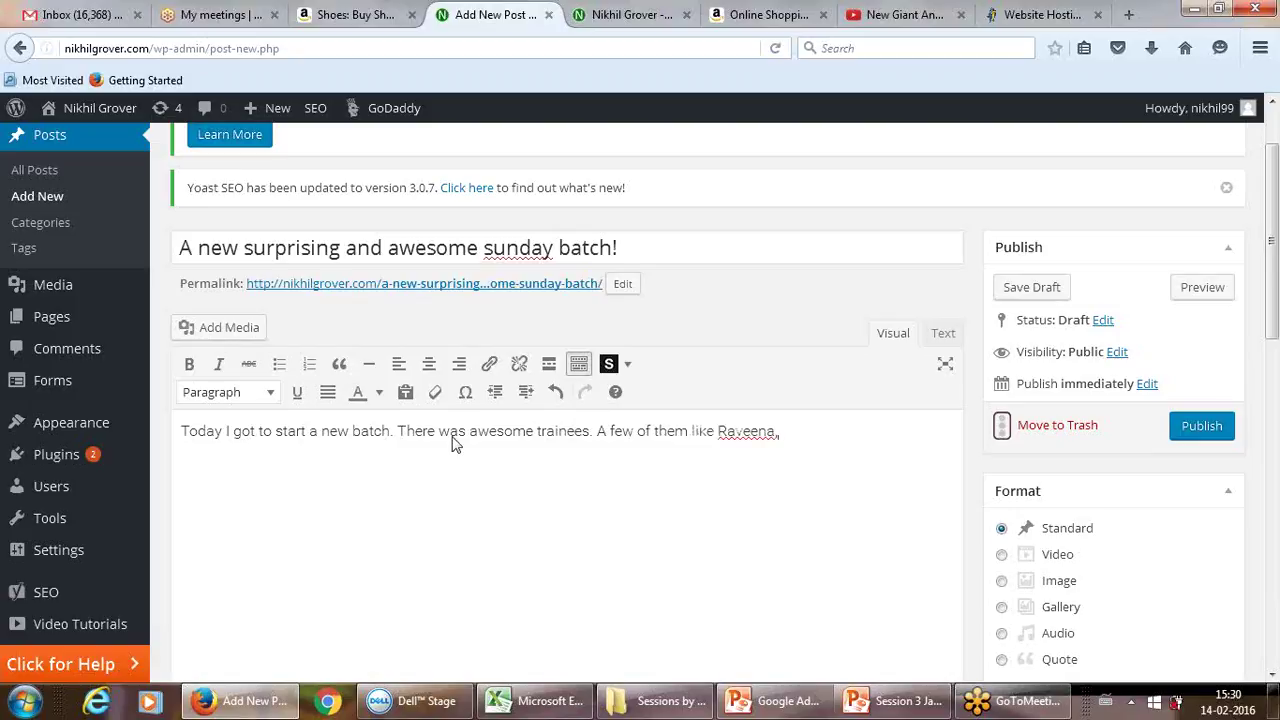
type("Sujith and ever")
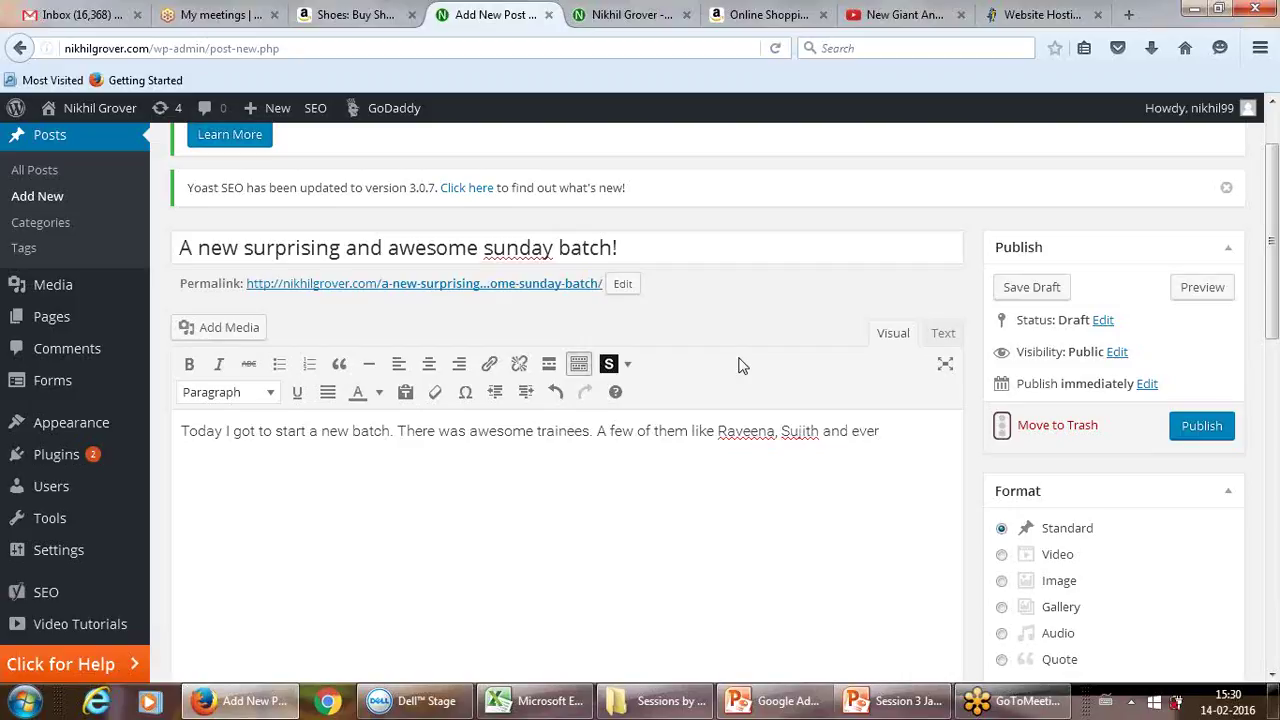
Step: Finish the paragraph with 'everybody else, were very curious in learning new concepts.', fixing spellings
type("body,")
key("BackSpace")
key("BackSpace")
key("BackSpace")
key("BackSpace")
key("BackSpace")
key("BackSpace")
type("rybody esle")
key("BackSpace")
key("BackSpace")
key("BackSpace")
type("lse , were very cur")
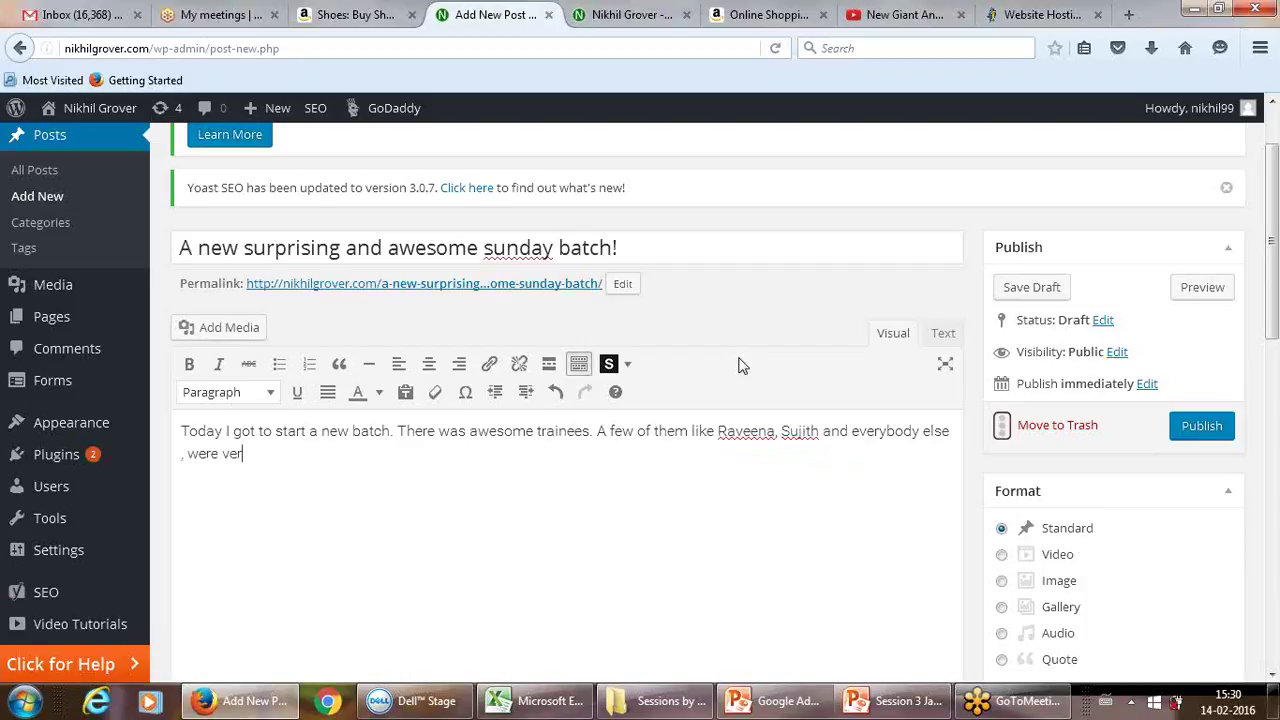
type("iuos")
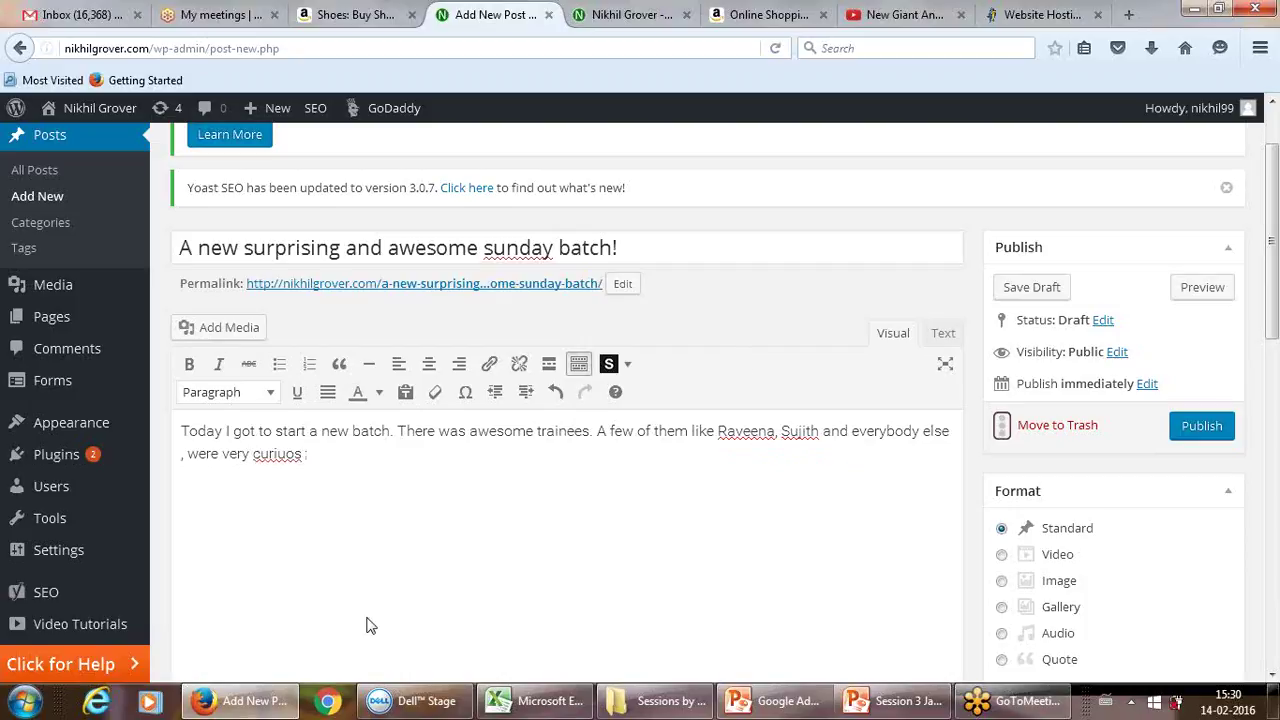
right_click(287, 454)
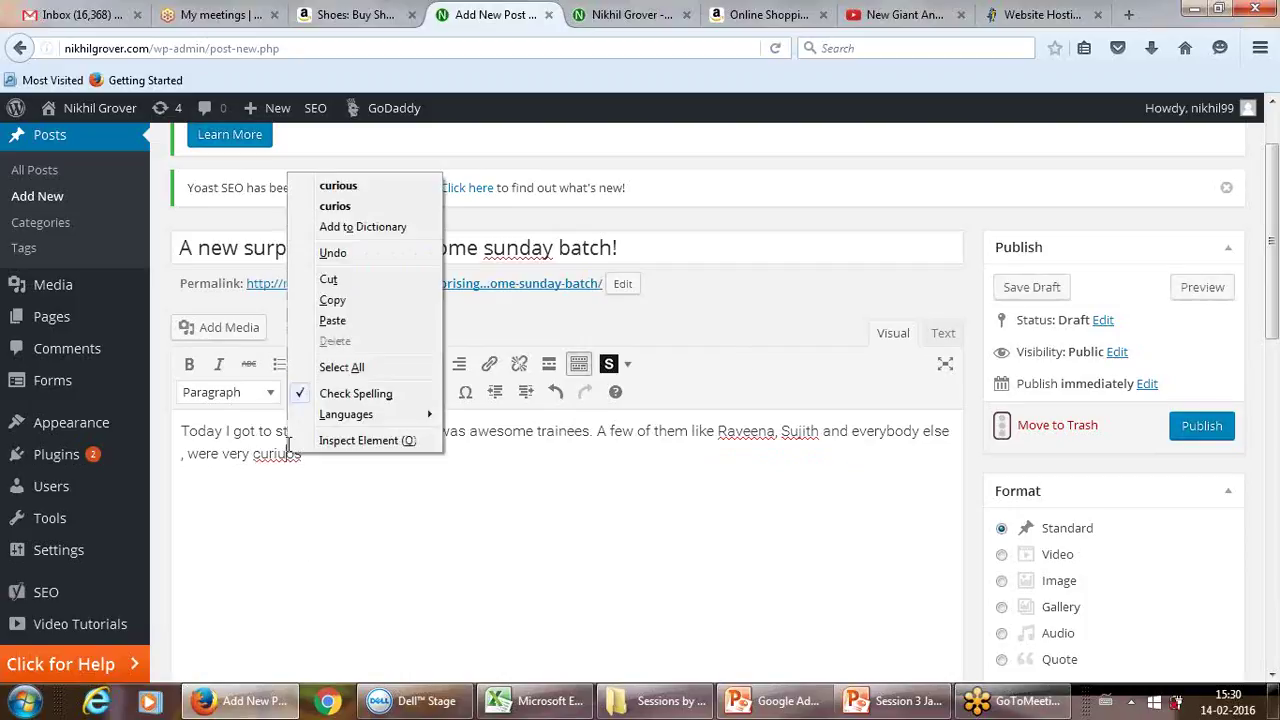
left_click(350, 186)
type("in lea")
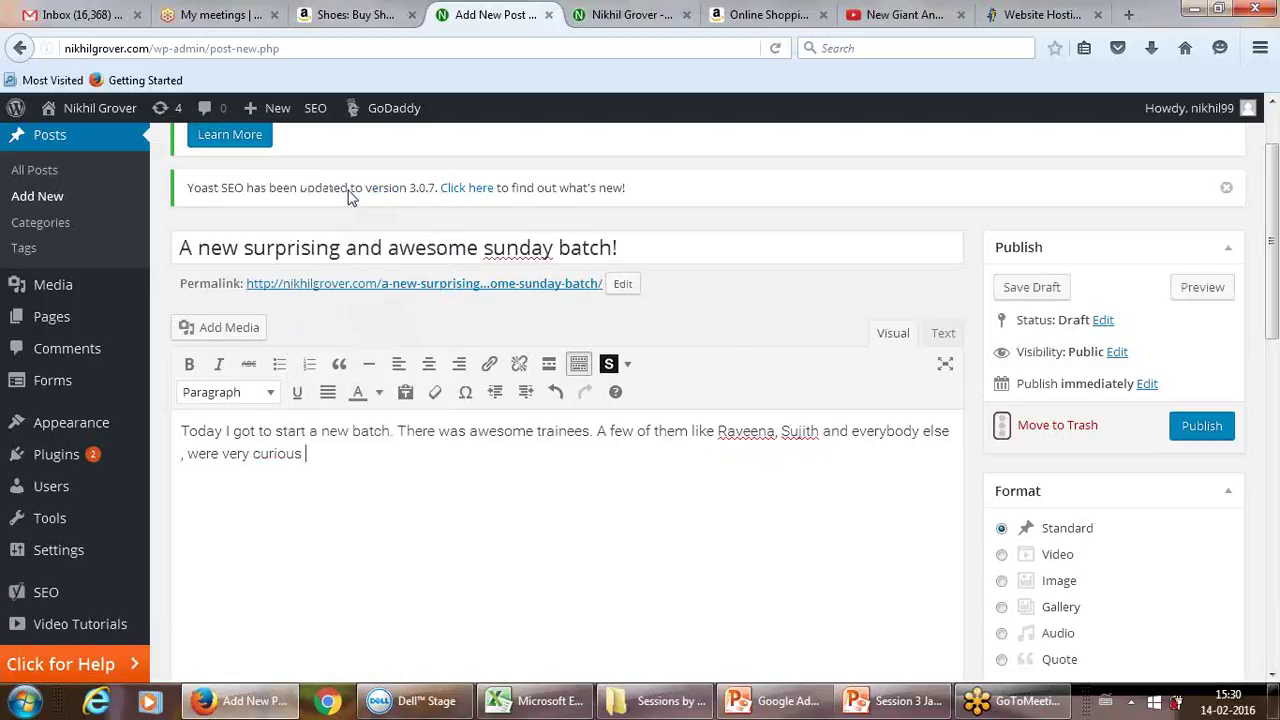
type("rning new conce")
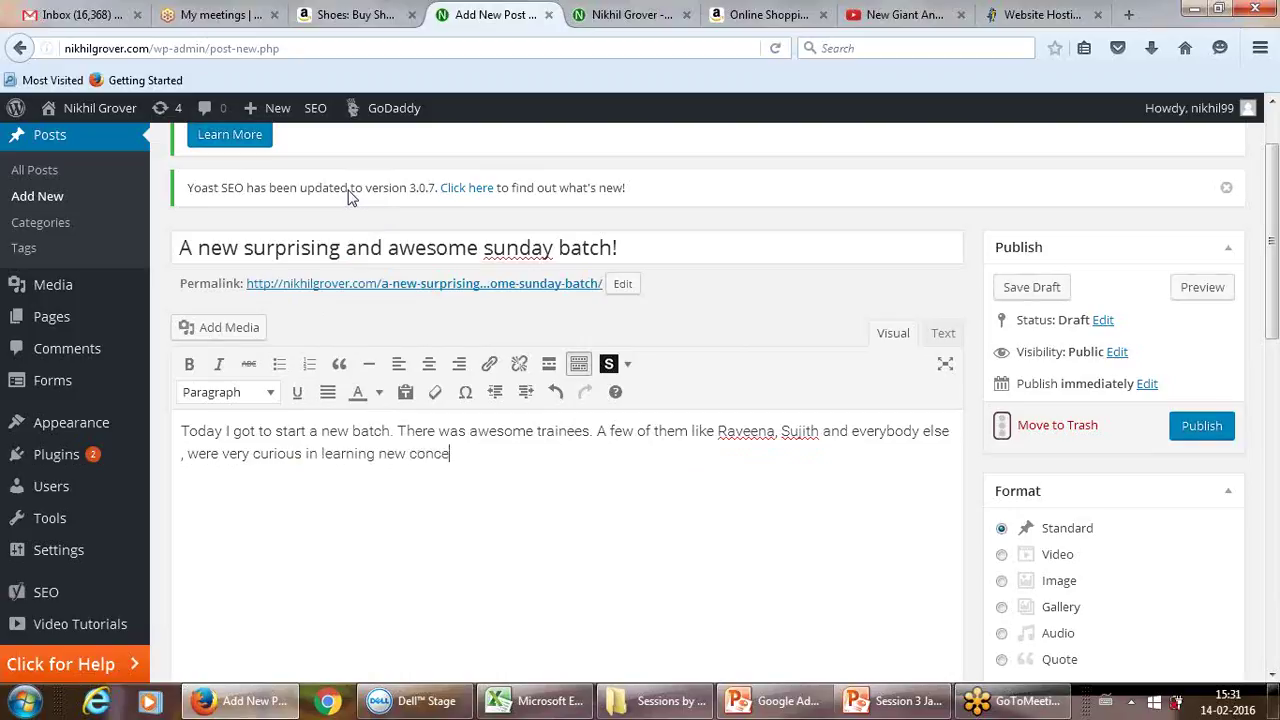
type("pts.")
key("Return")
Step: Add the title line 'A new batch!' above the paragraph and format it as Heading 2
left_click(183, 430)
key("Return")
key("Return")
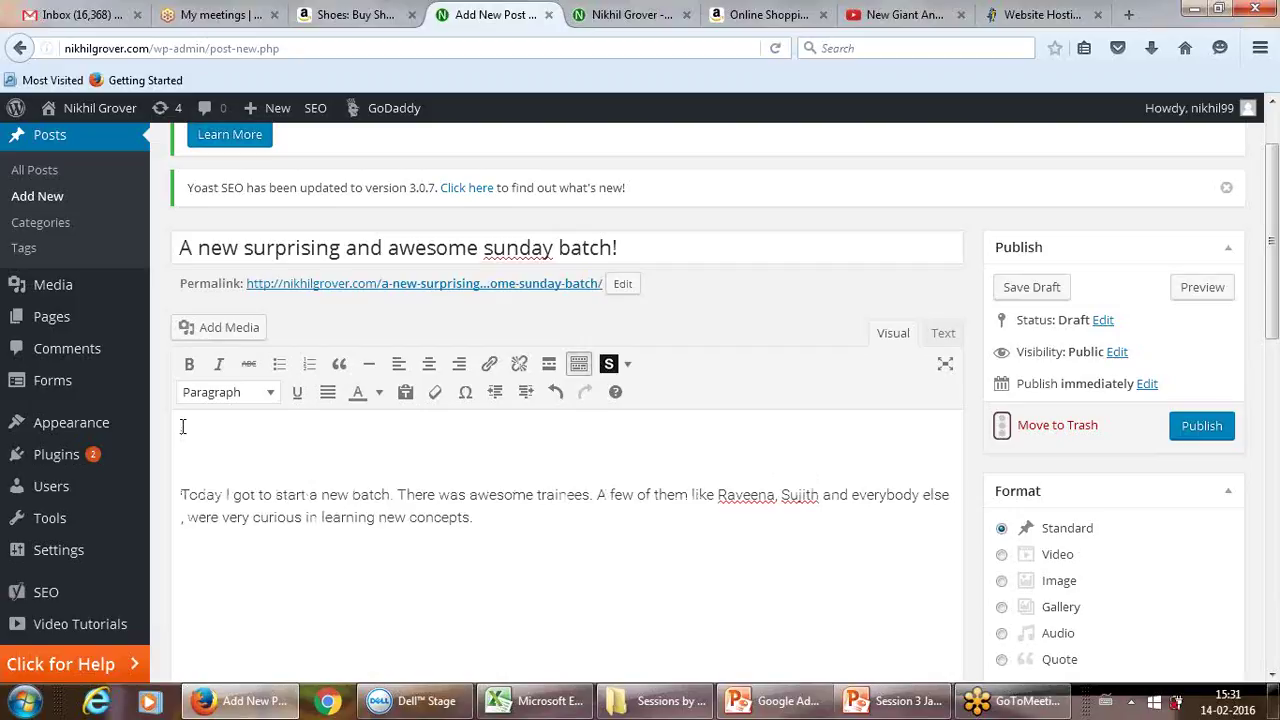
type("A new bathch")
key("BackSpace")
type("h!")
left_click_drag(183, 427, 300, 424)
left_click(270, 394)
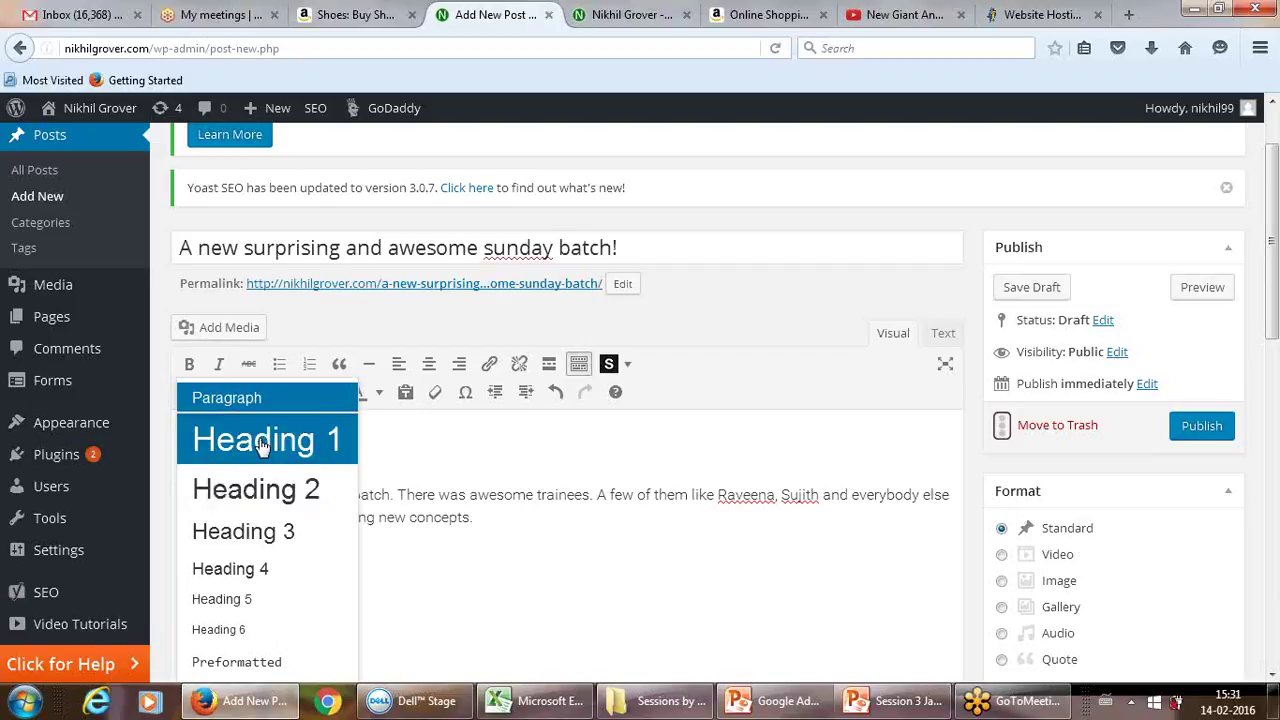
left_click(265, 488)
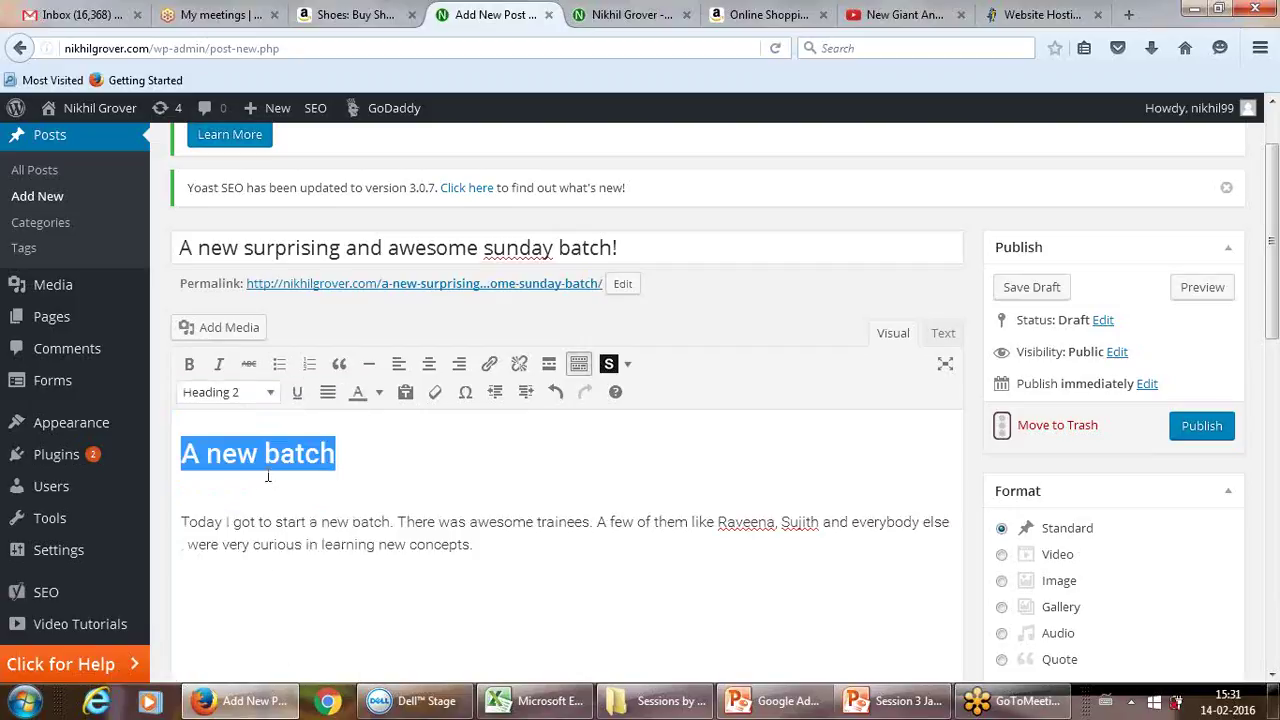
Step: Add a plain line below the heading and place the cursor at the sentence starting 'A few'
key("Right")
key("Return")
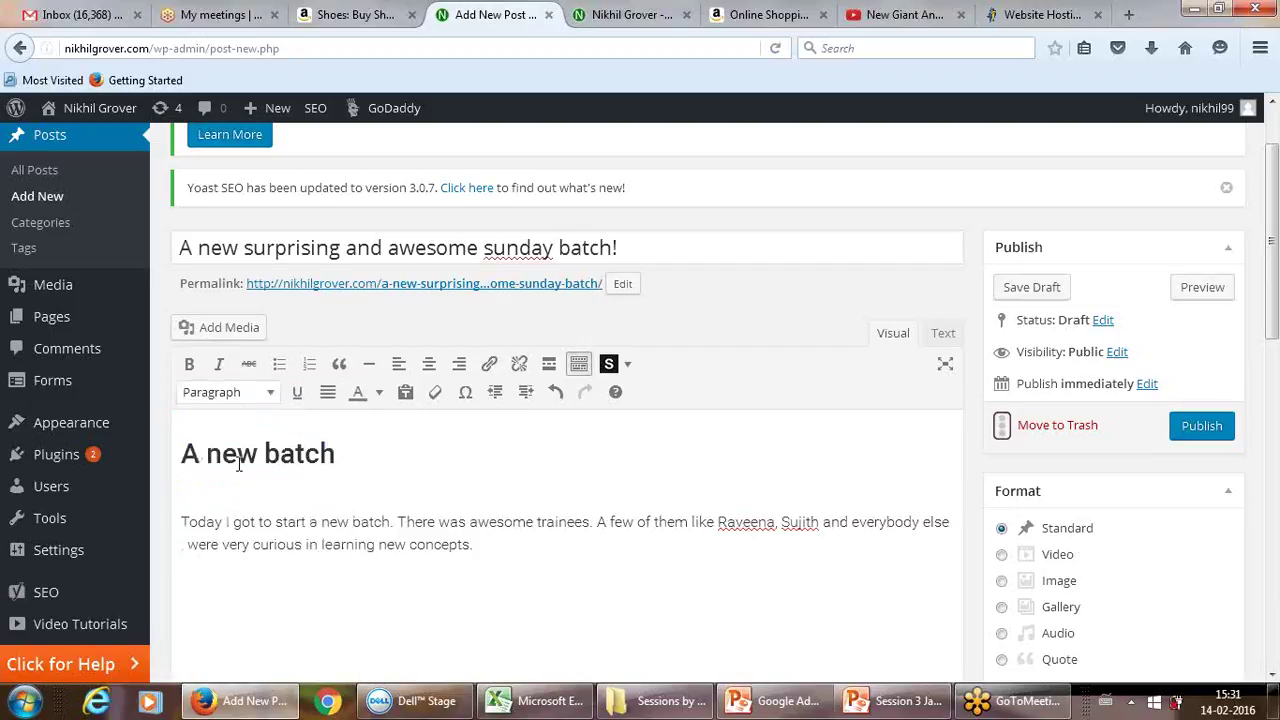
left_click(330, 452)
left_click(271, 543)
left_click(599, 522)
double_click(719, 521)
left_click(489, 366)
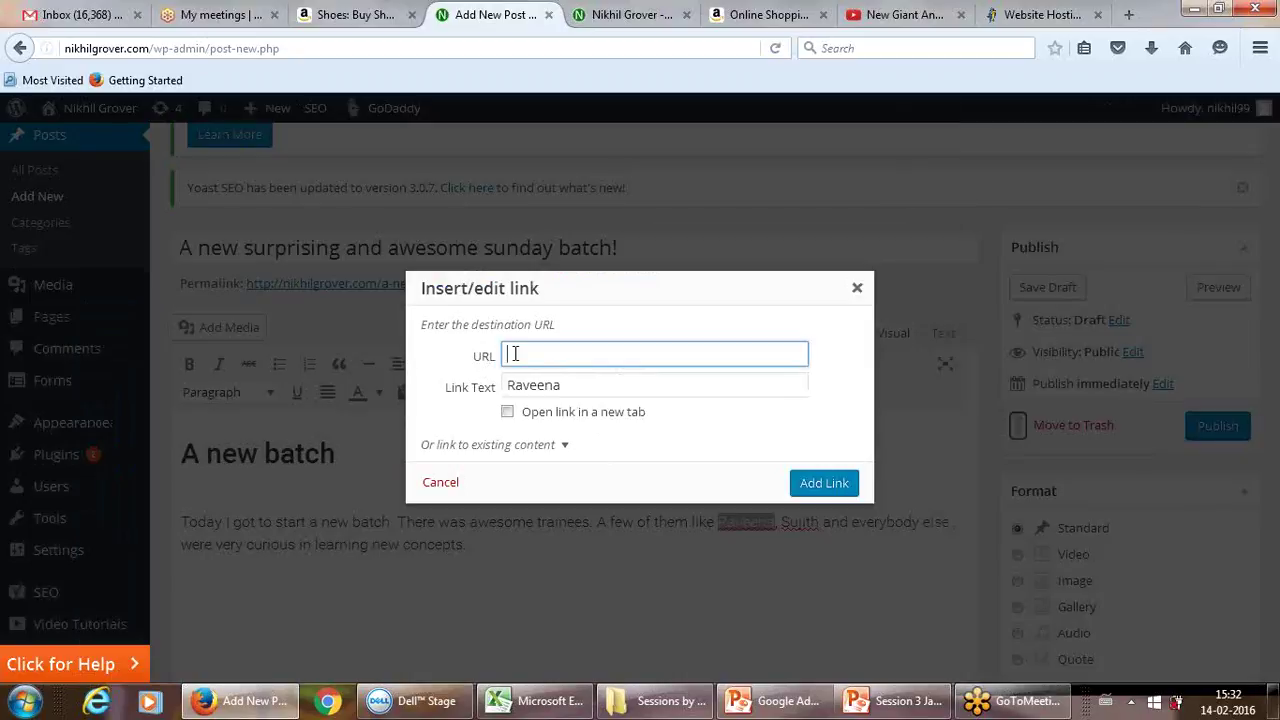
type("www.")
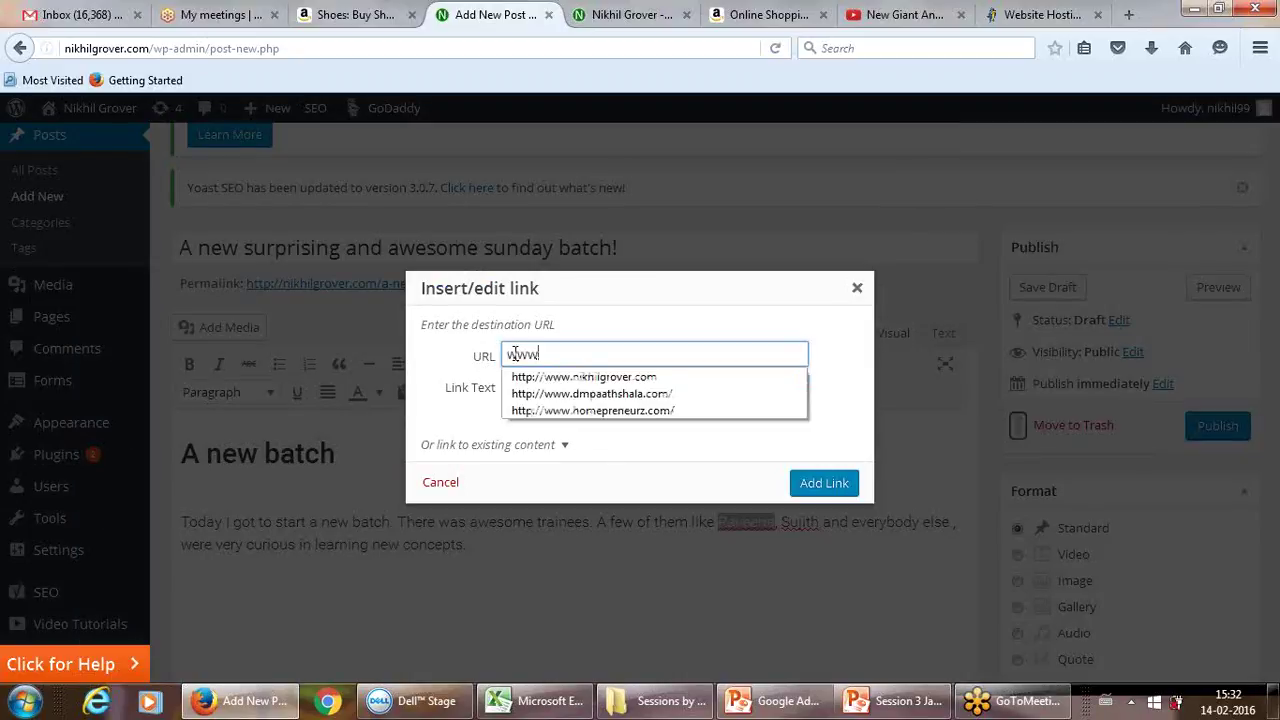
type("fa")
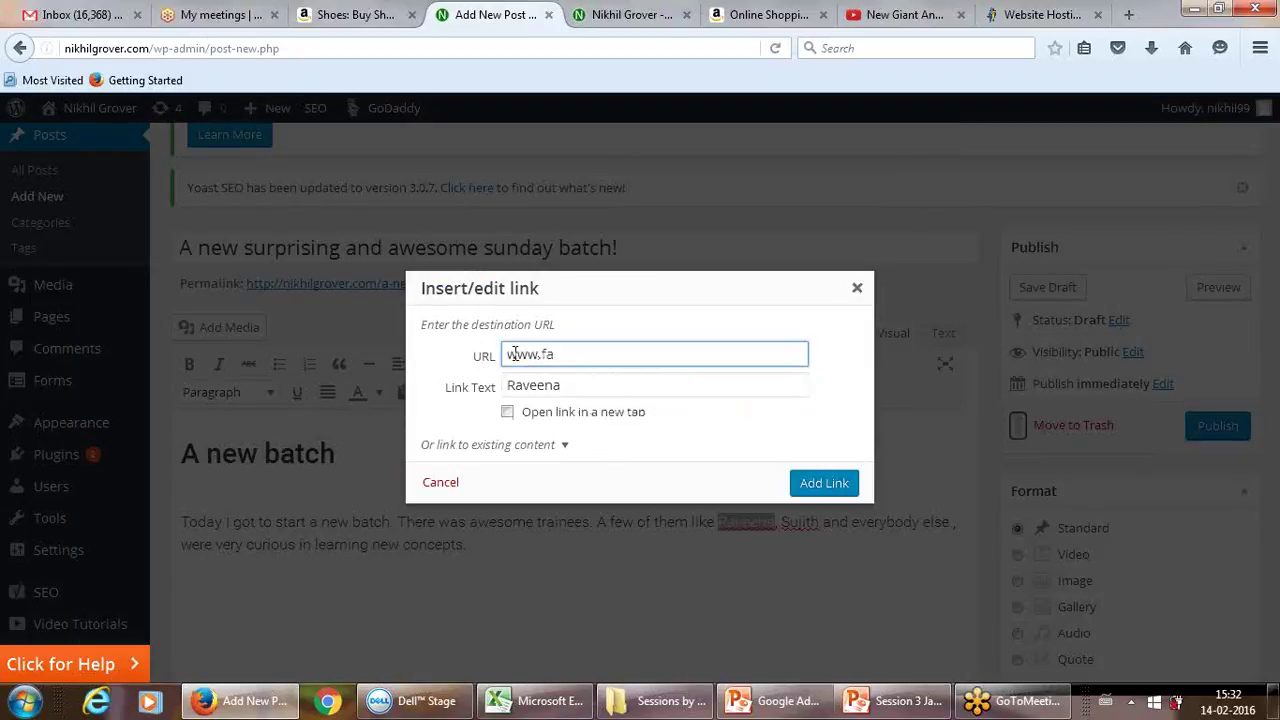
type("cebook.com/raveena")
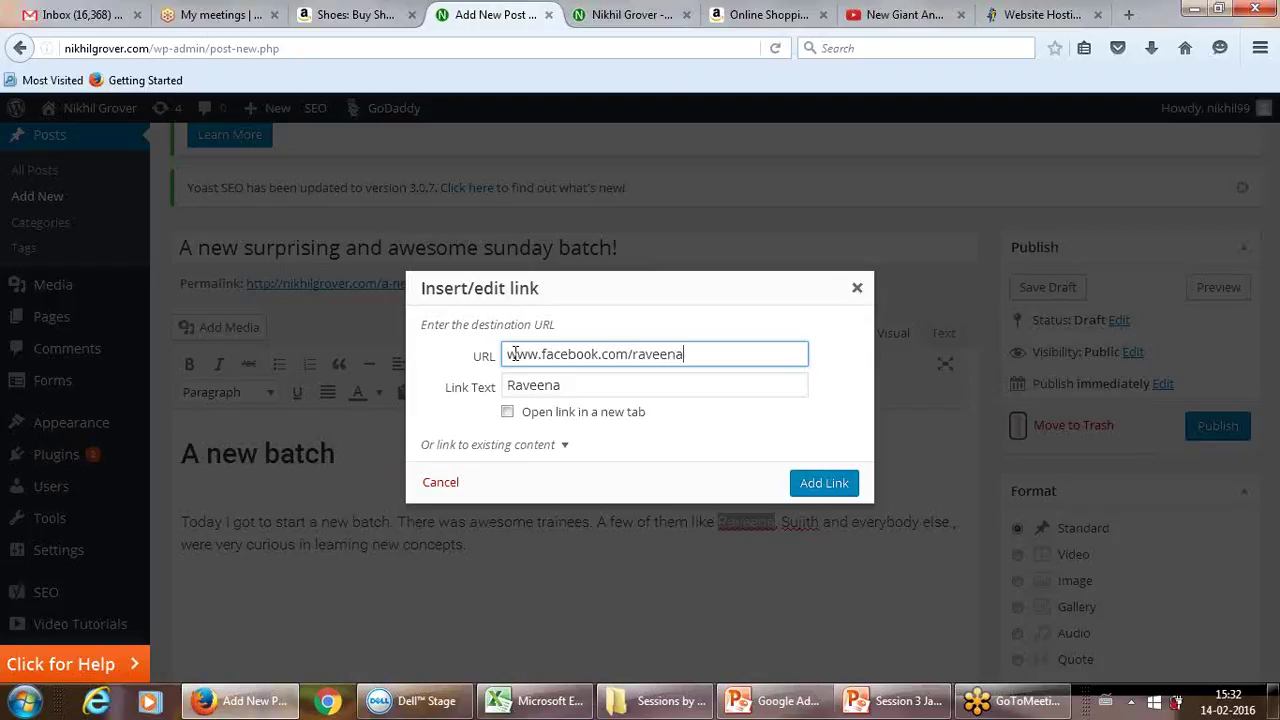
key("BackSpace")
key("BackSpace")
key("BackSpace")
key("BackSpace")
key("BackSpace")
key("BackSpace")
key("BackSpace")
key("BackSpace")
key("BackSpace")
key("BackSpace")
key("BackSpace")
key("BackSpace")
key("BackSpace")
key("BackSpace")
key("BackSpace")
key("BackSpace")
key("BackSpace")
key("BackSpace")
key("BackSpace")
key("BackSpace")
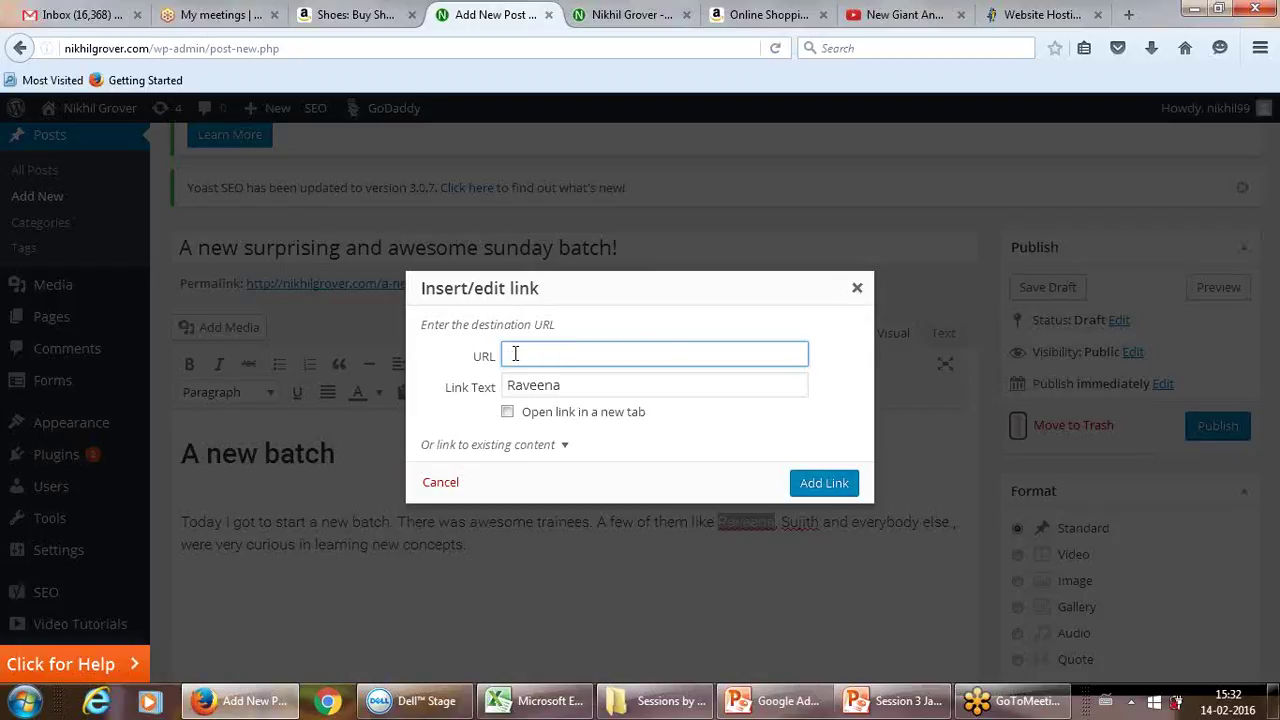
type("ww")
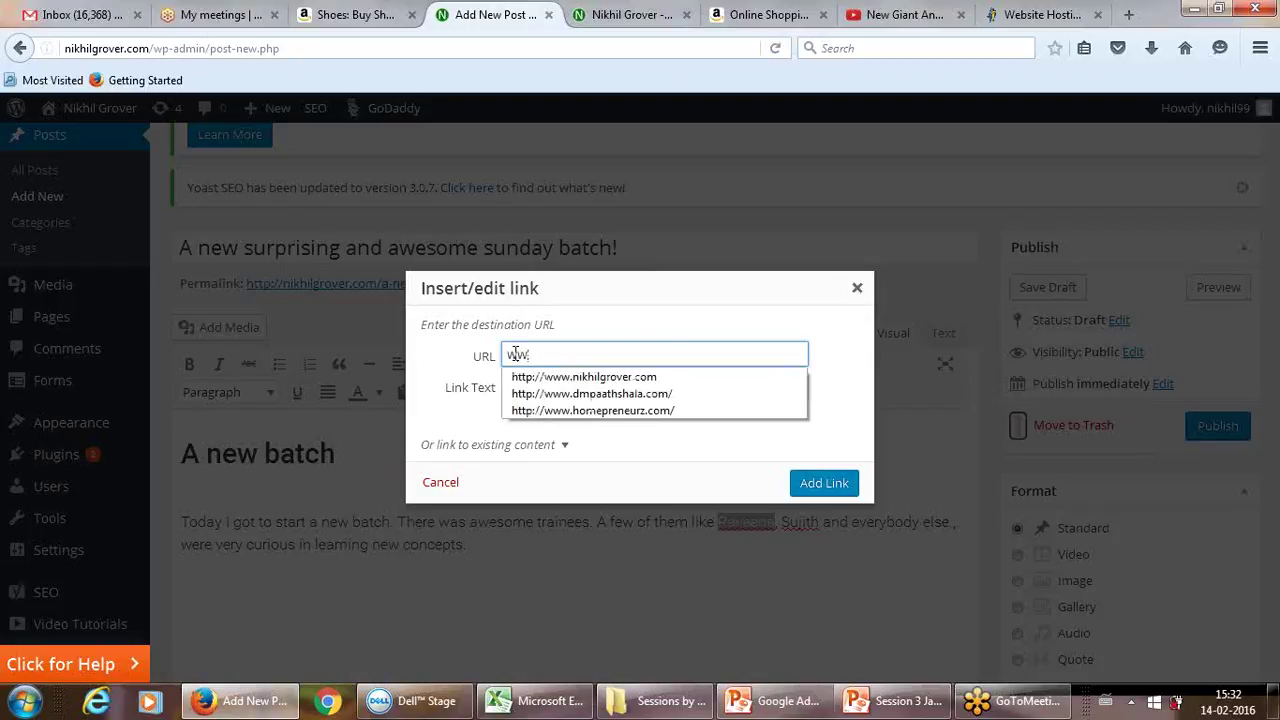
type("w")
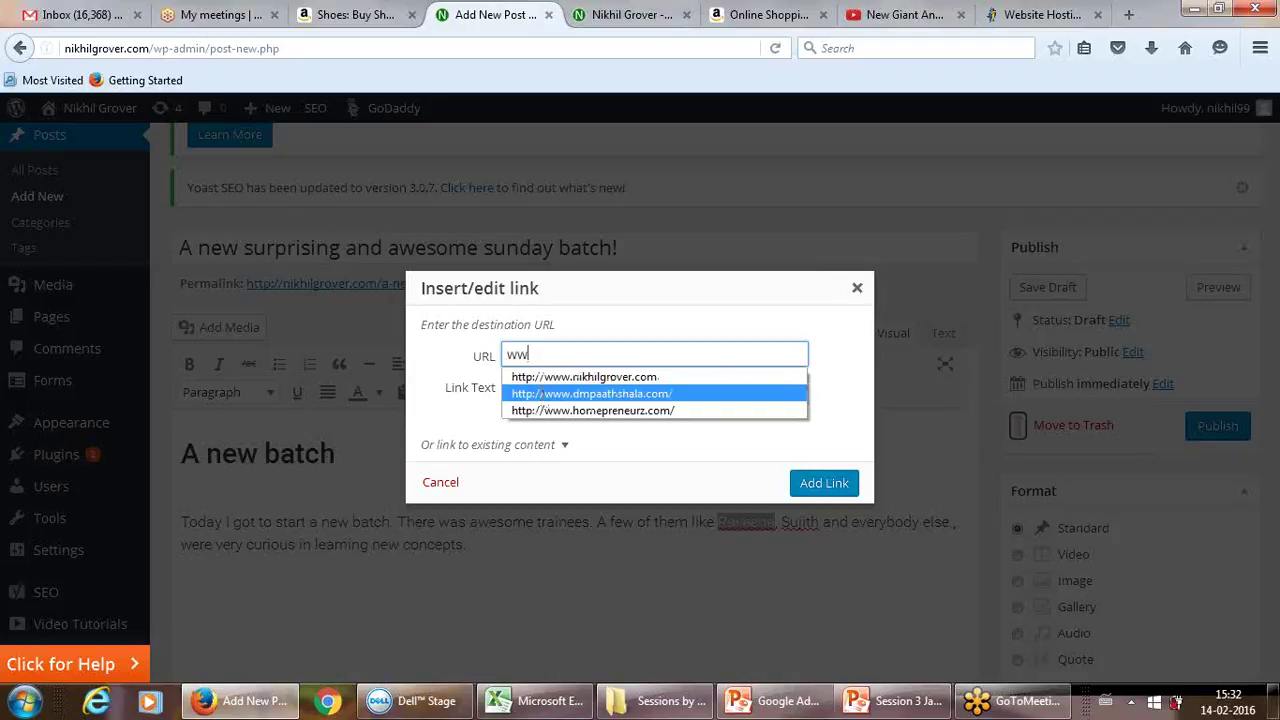
left_click(545, 393)
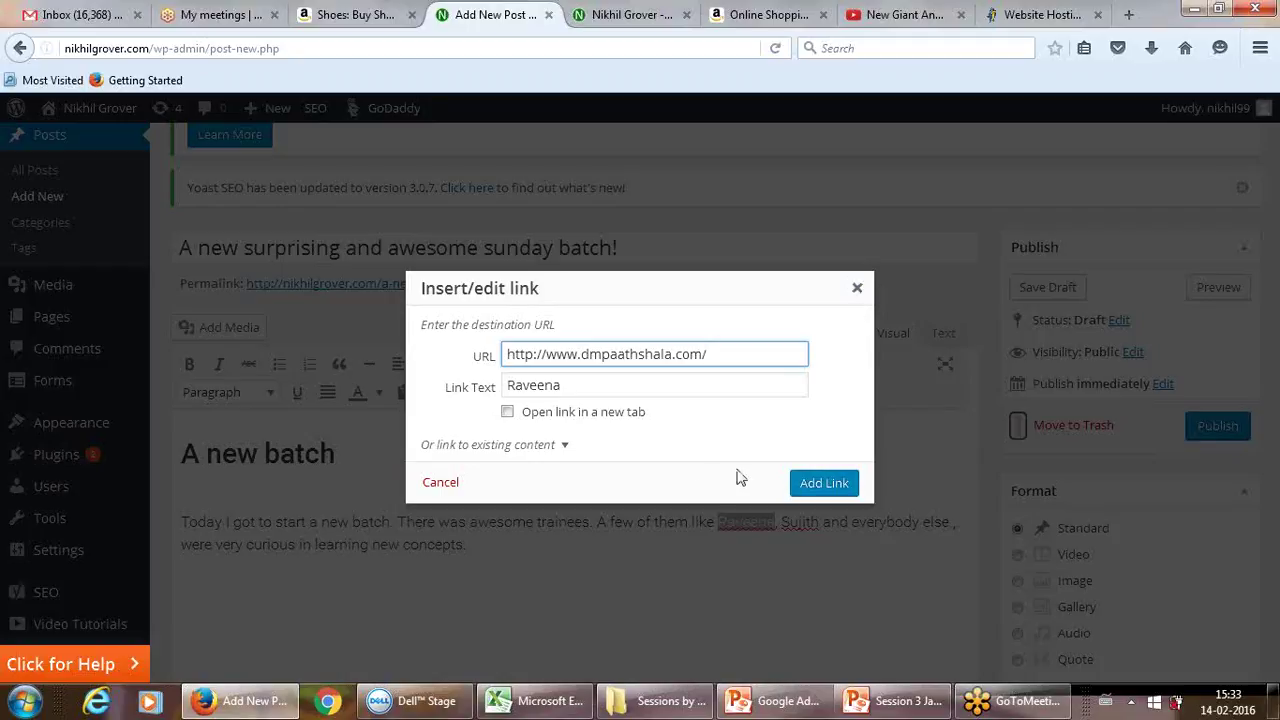
left_click(560, 414)
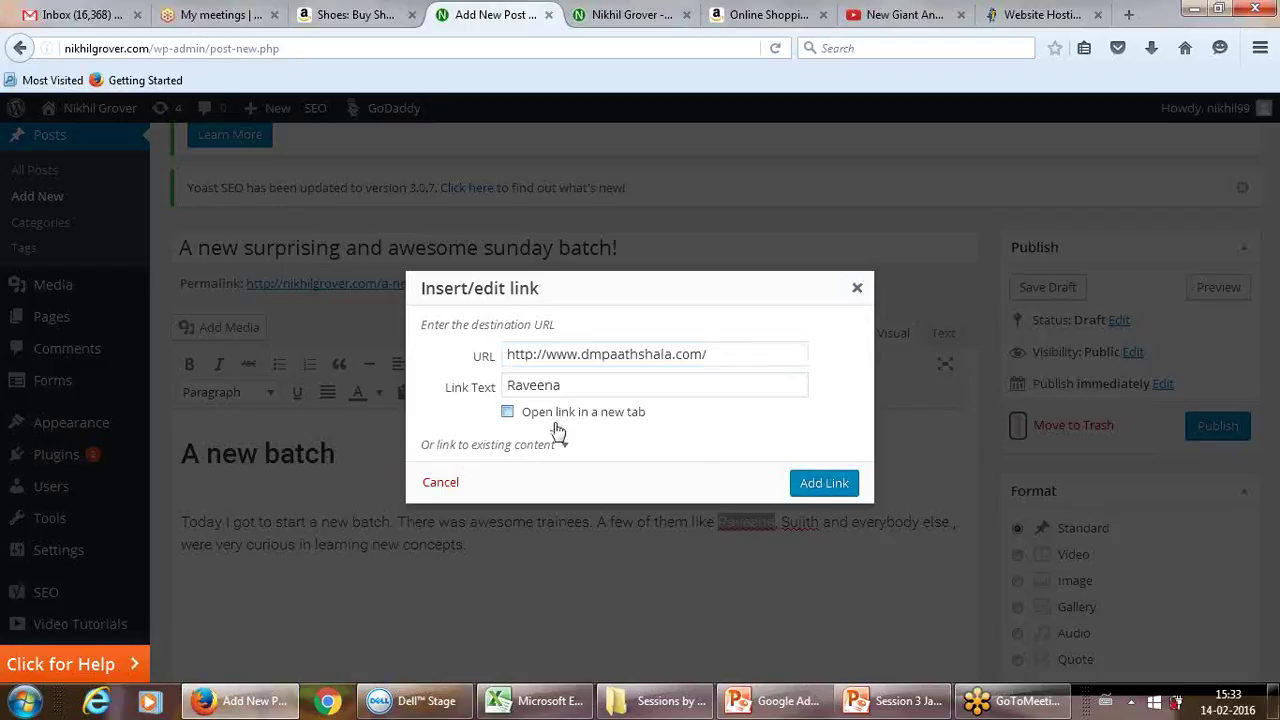
left_click(808, 483)
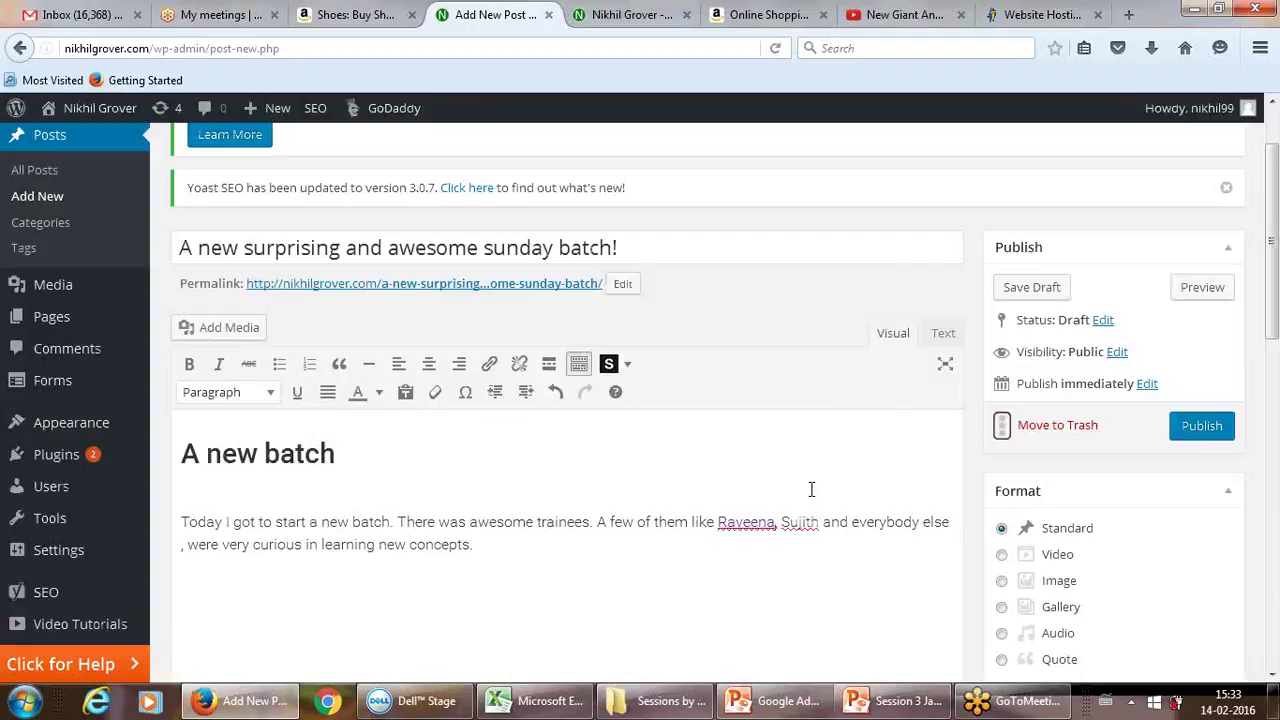
Step: Link the second trainee's name to the blog's /about page, opening in a new tab
left_click_drag(782, 522, 825, 516)
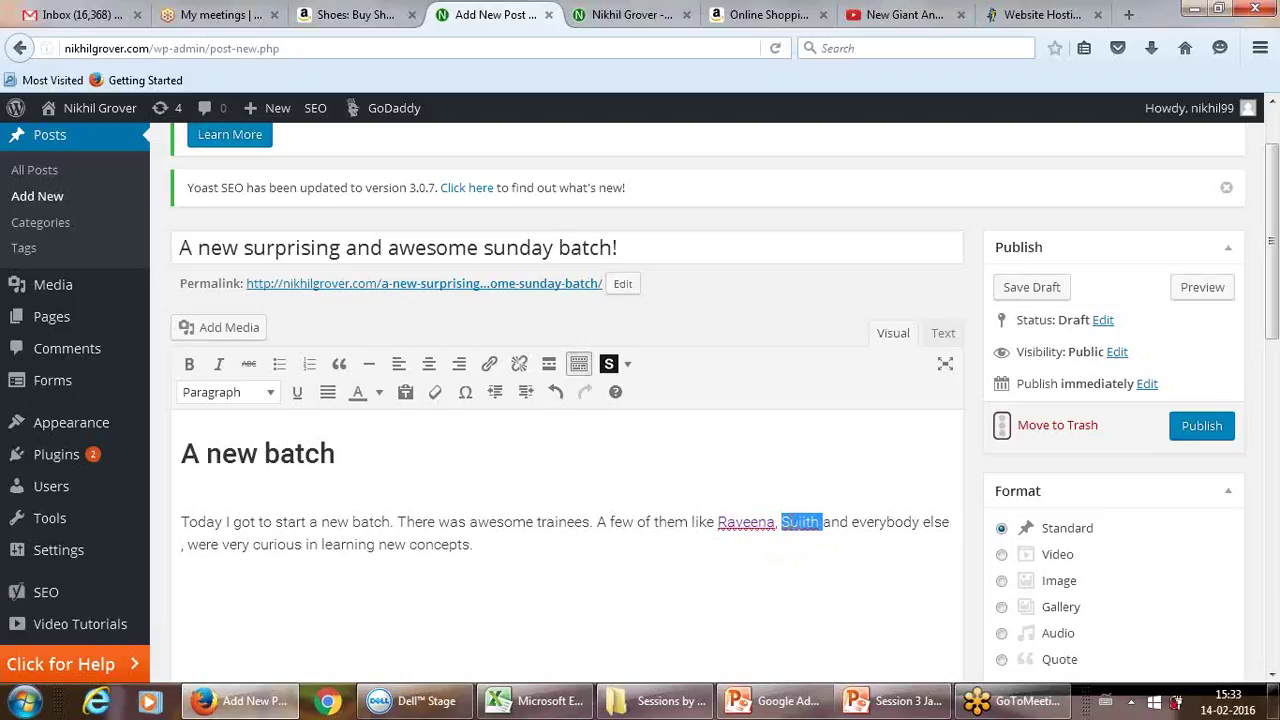
right_click(797, 521)
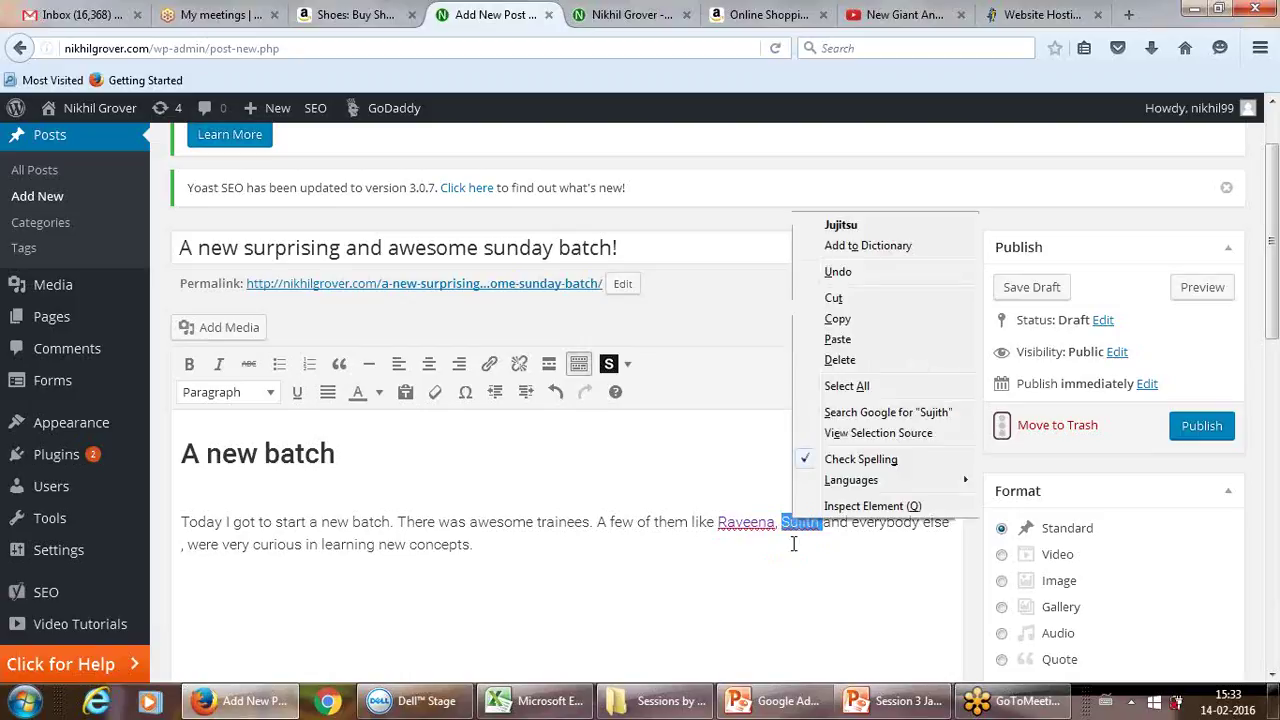
left_click(491, 364)
left_click(491, 364)
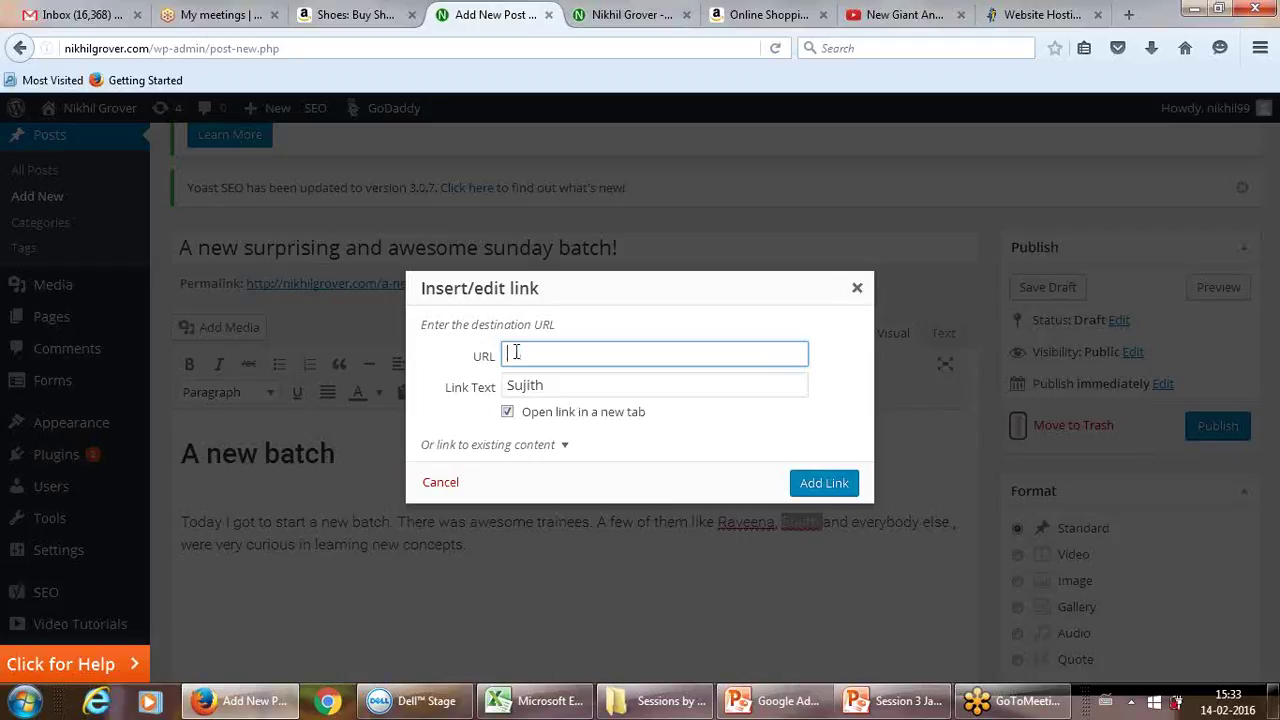
type("www.")
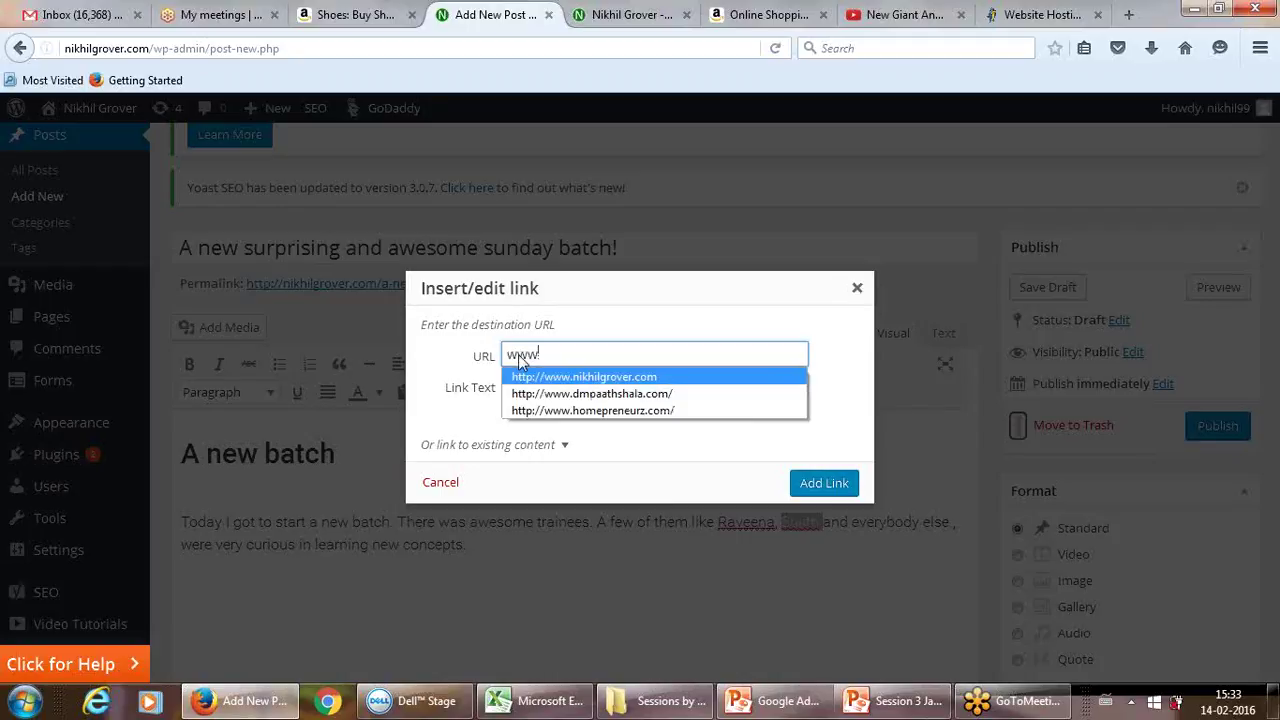
left_click(530, 377)
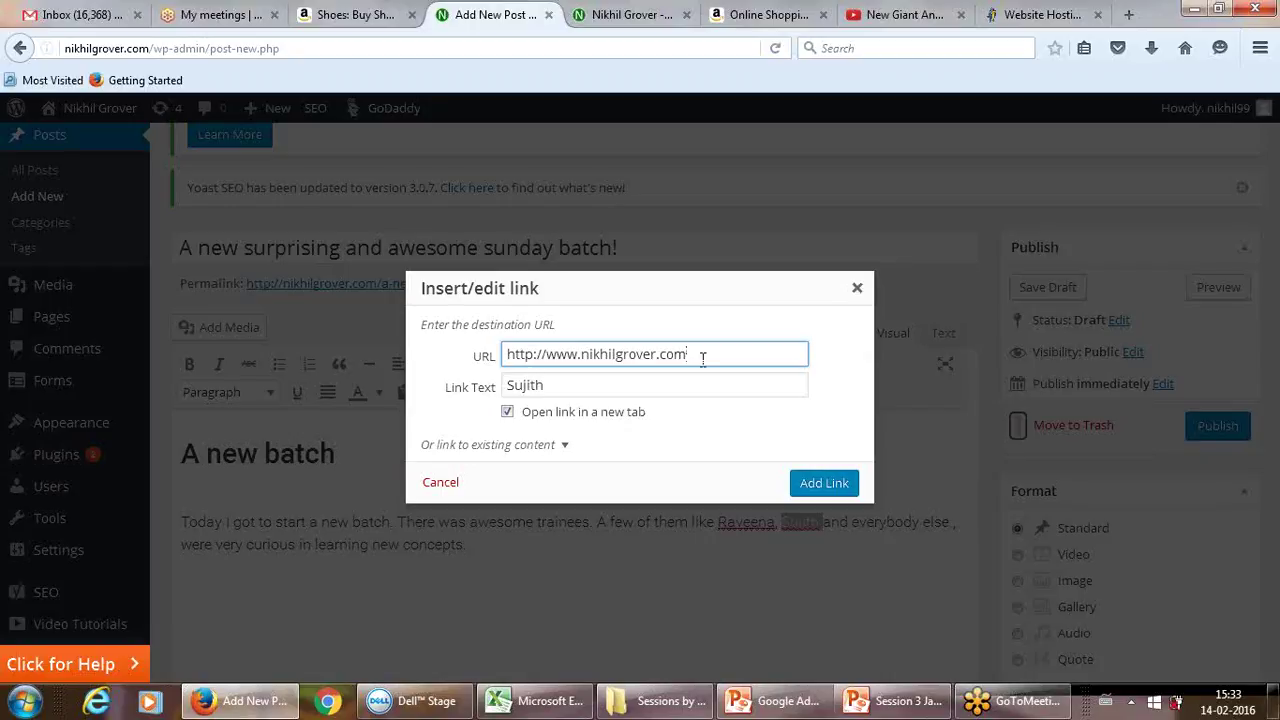
type("/about")
left_click(832, 483)
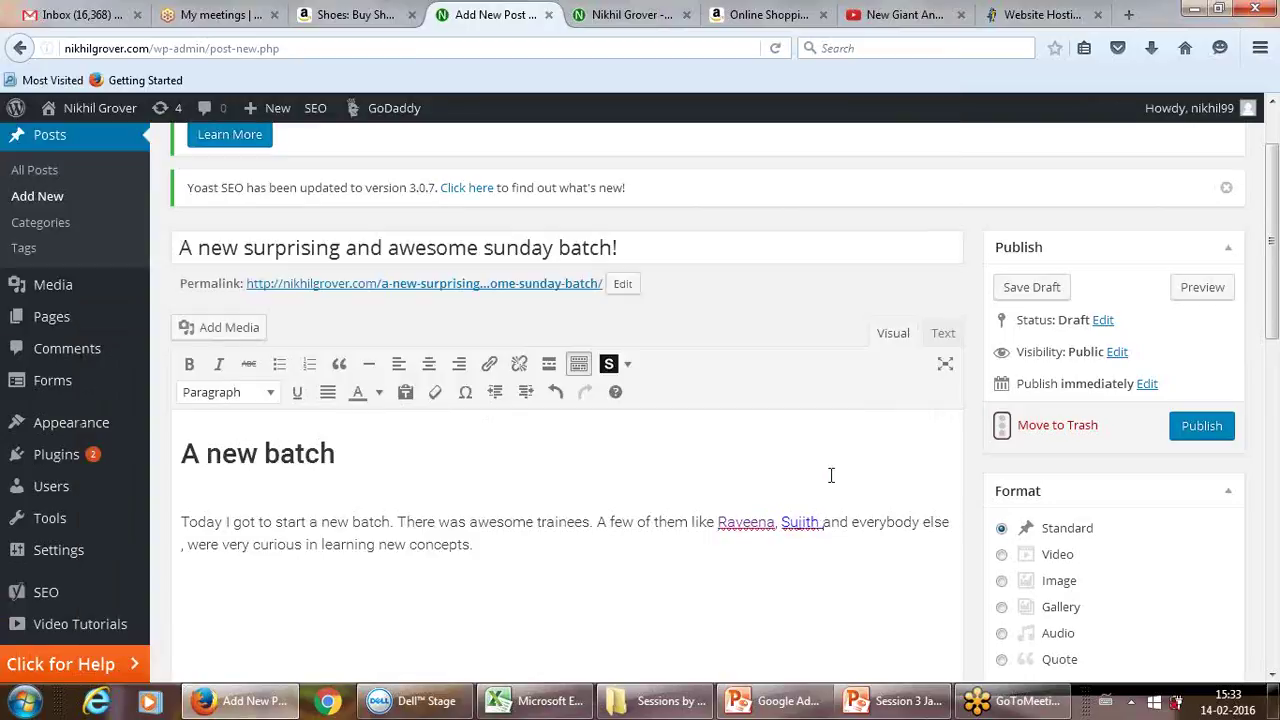
left_click(831, 543)
Step: Open Add Media and select the dmp logo PNG (120 × 76) in the Media Library
left_click(244, 333)
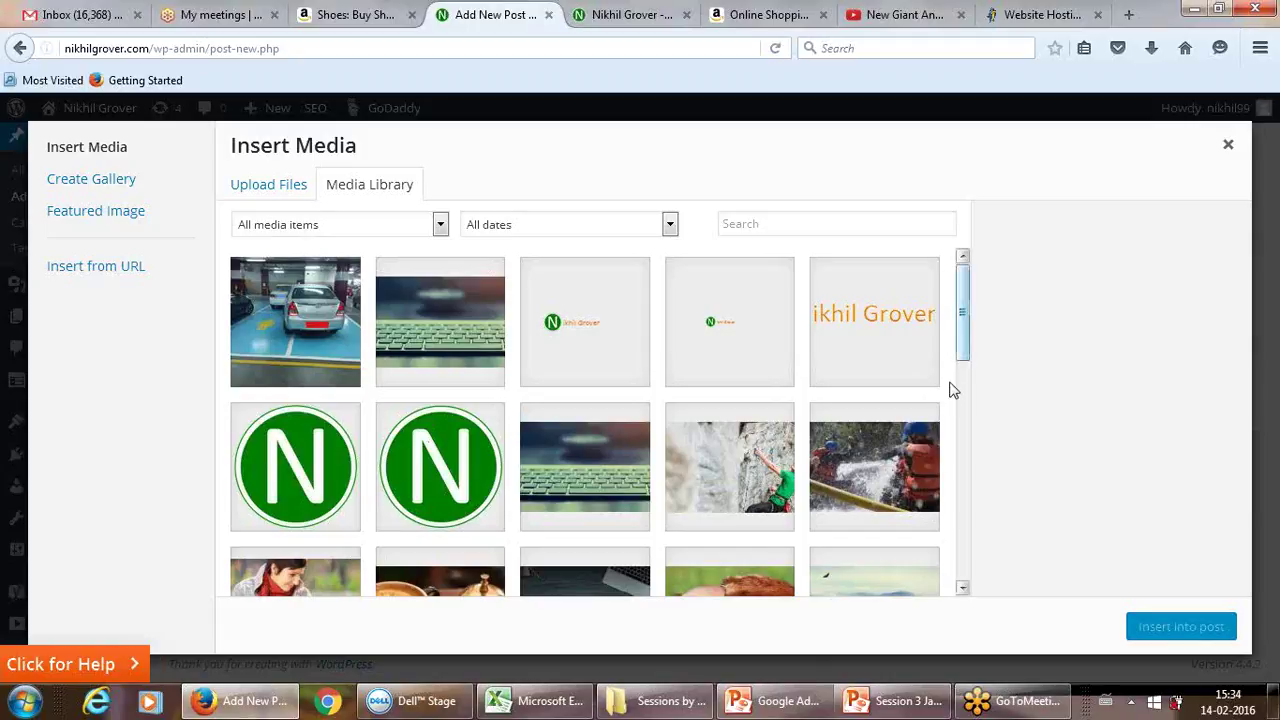
left_click_drag(961, 337, 964, 563)
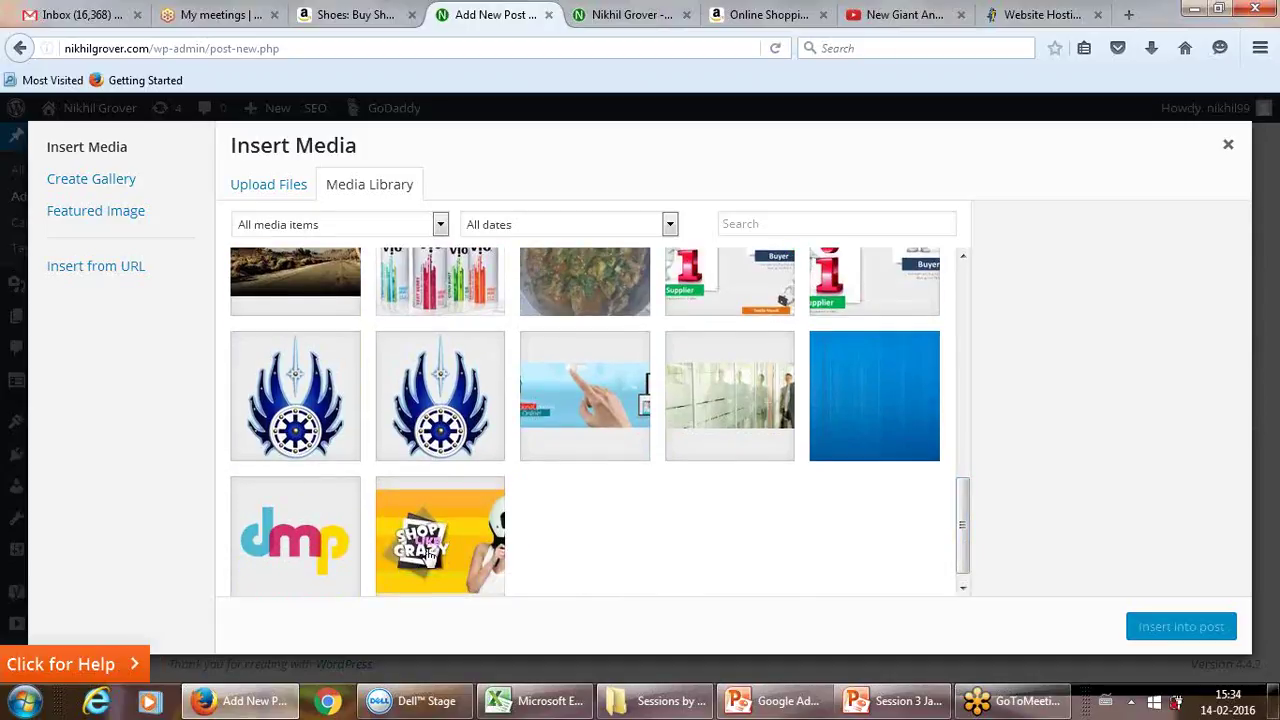
left_click(310, 543)
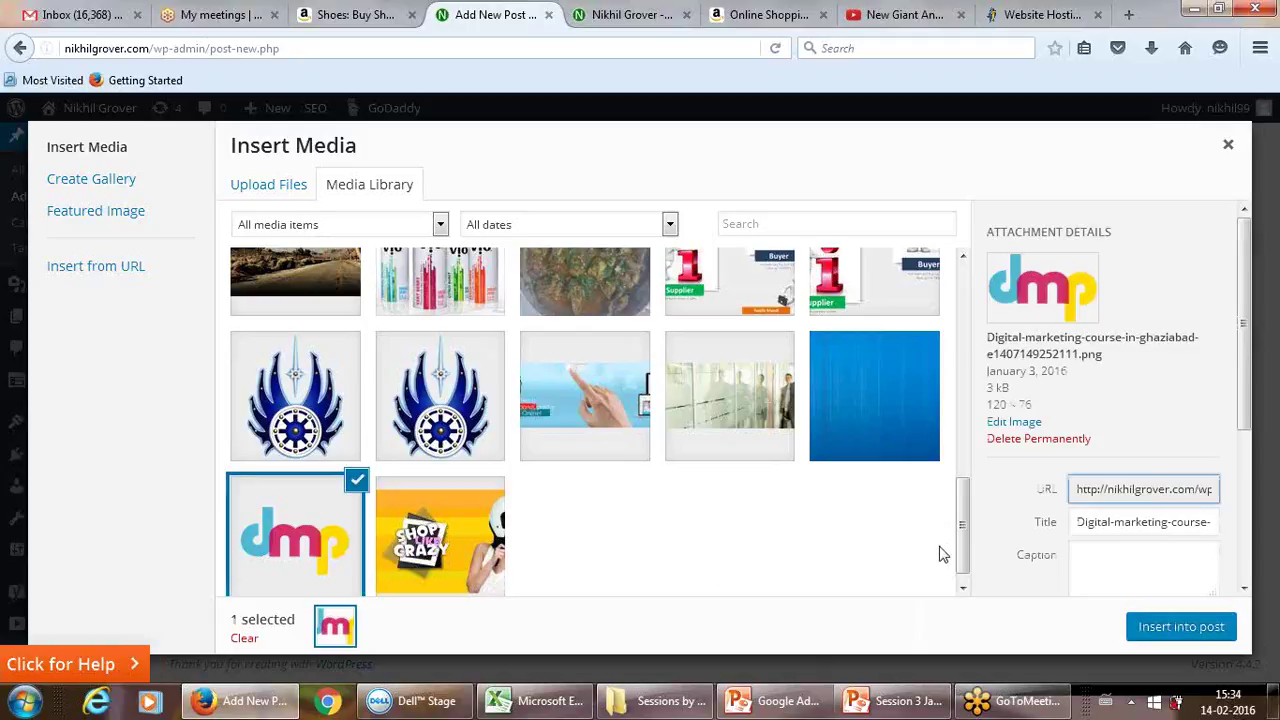
left_click_drag(962, 548, 950, 272)
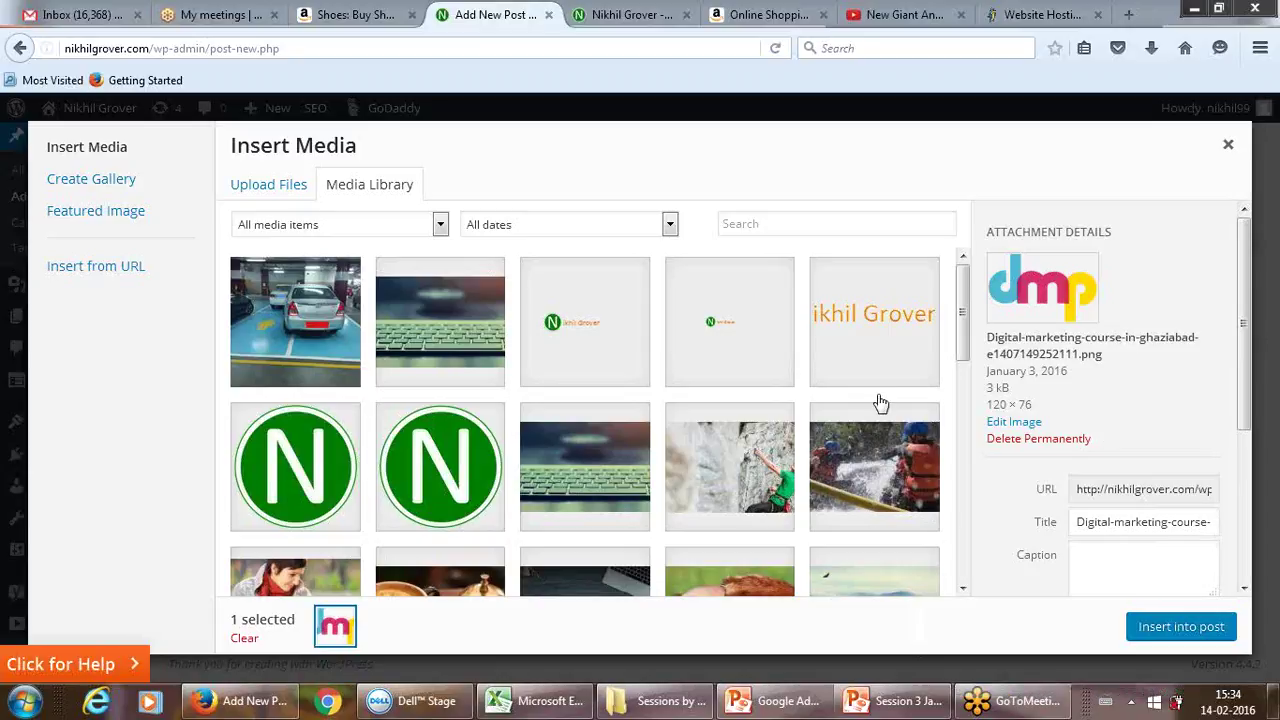
left_click_drag(1248, 375, 1258, 483)
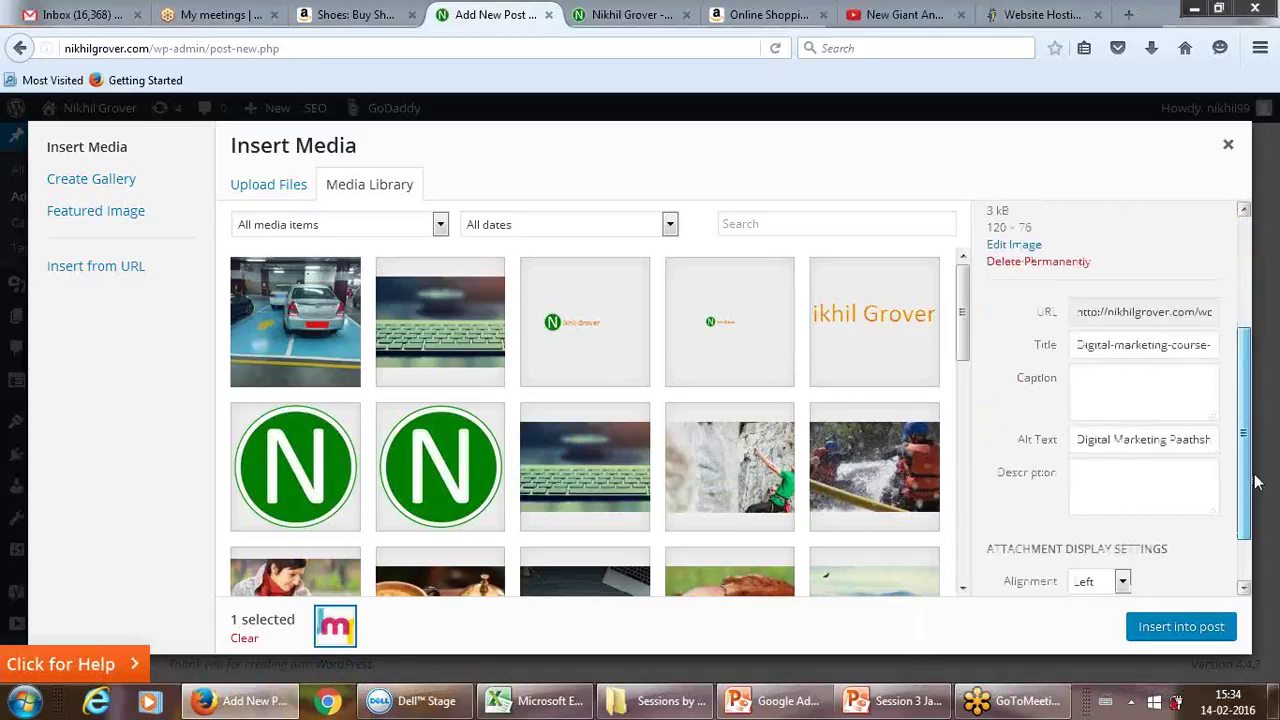
scroll(1130, 534, "up", 3)
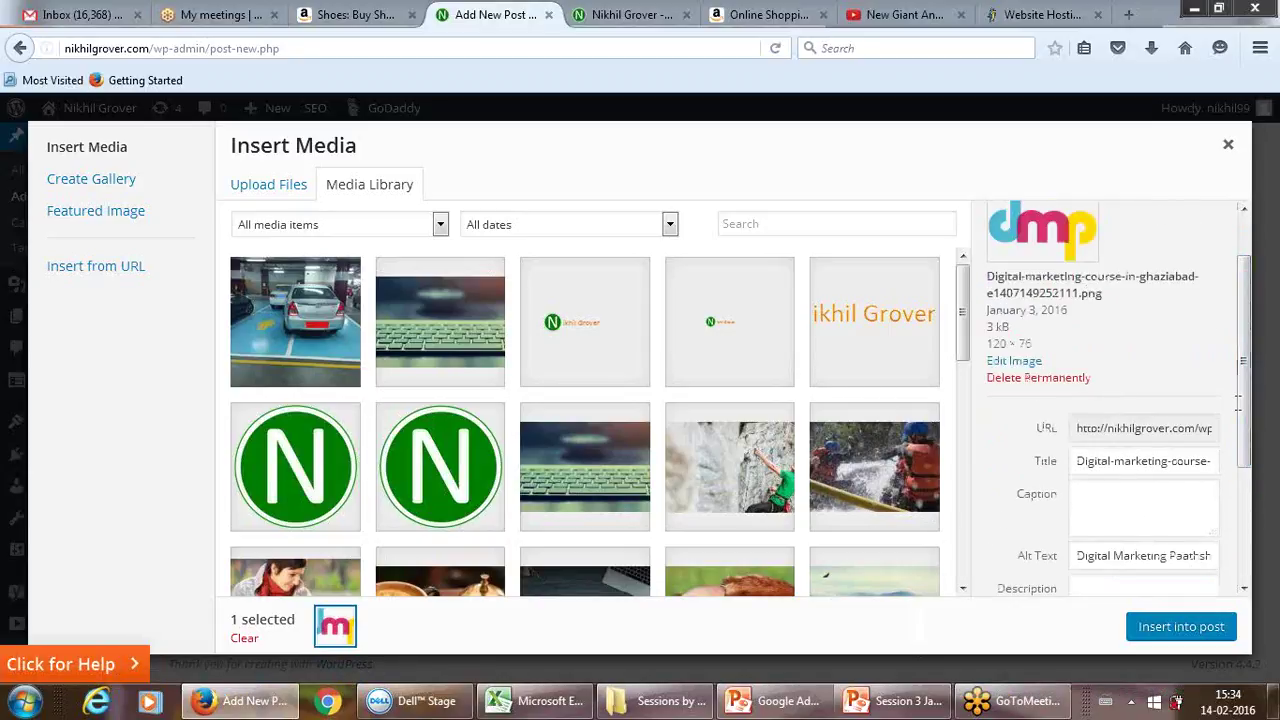
Step: Enter 'DMP' as the dmp logo's caption in Attachment Details
left_click(1124, 513)
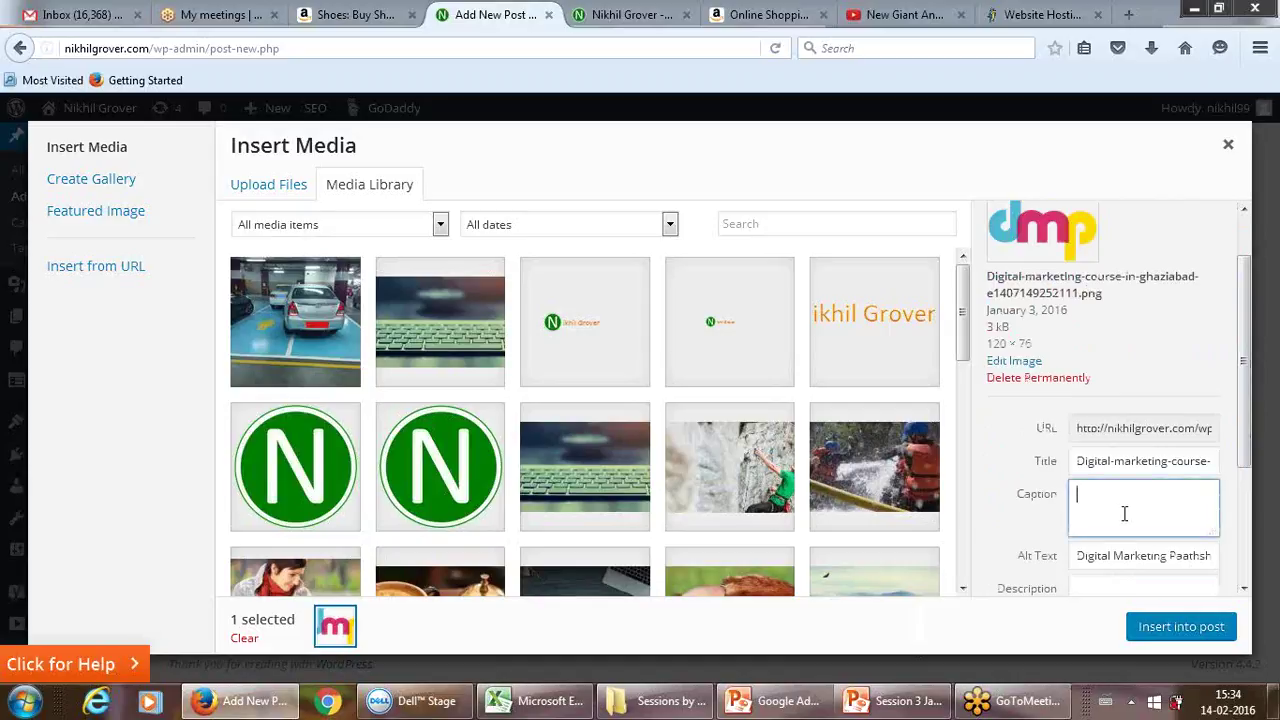
type("DMP")
scroll(1247, 405, "down", 3)
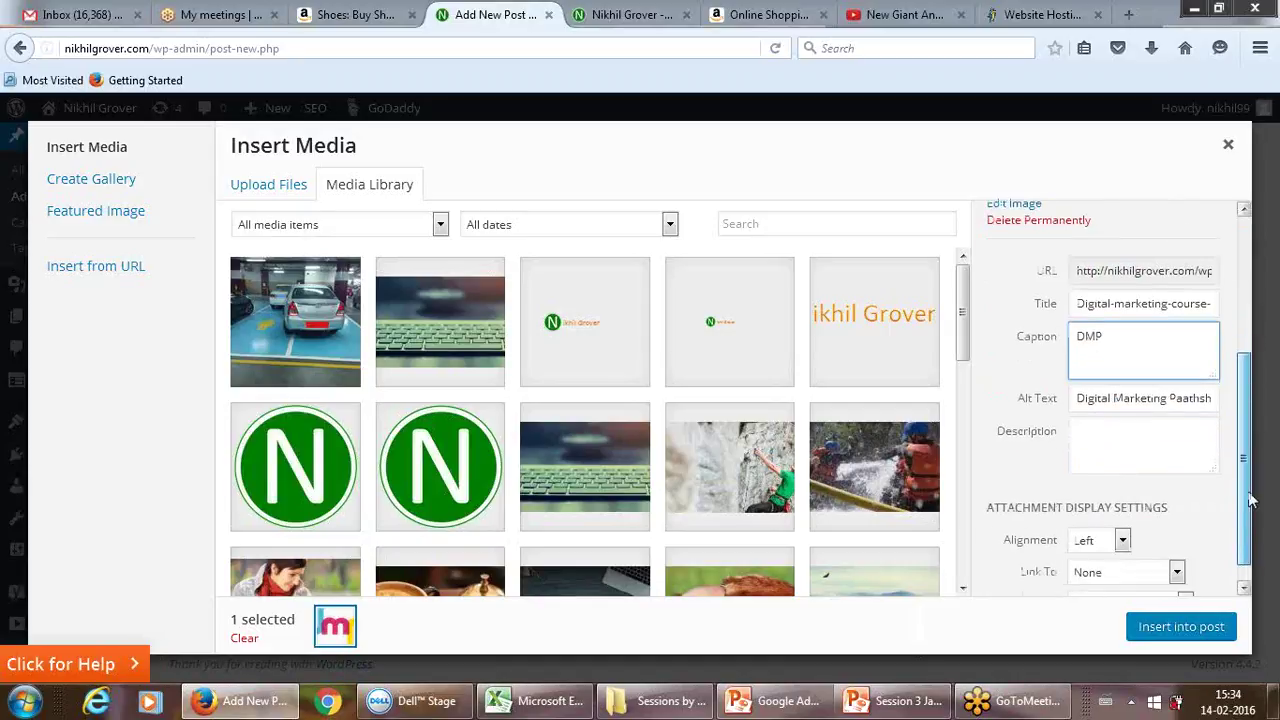
left_click(1109, 434)
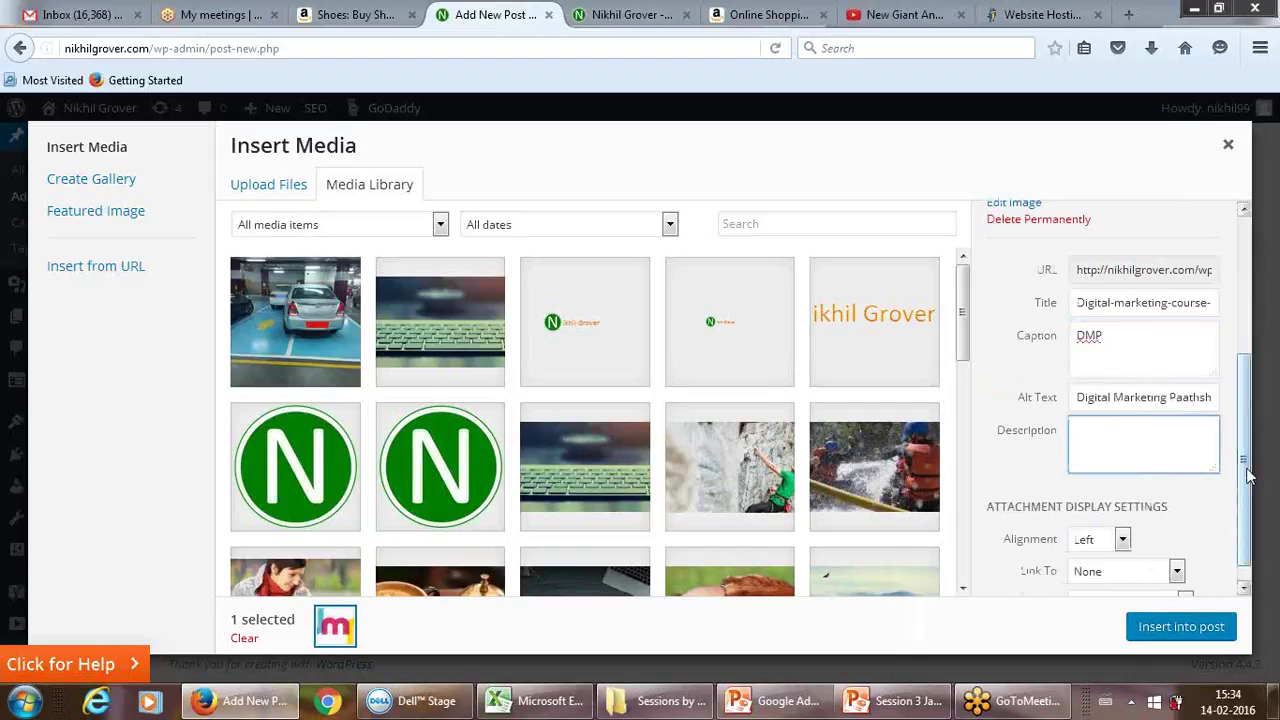
scroll(1245, 465, "down", 1)
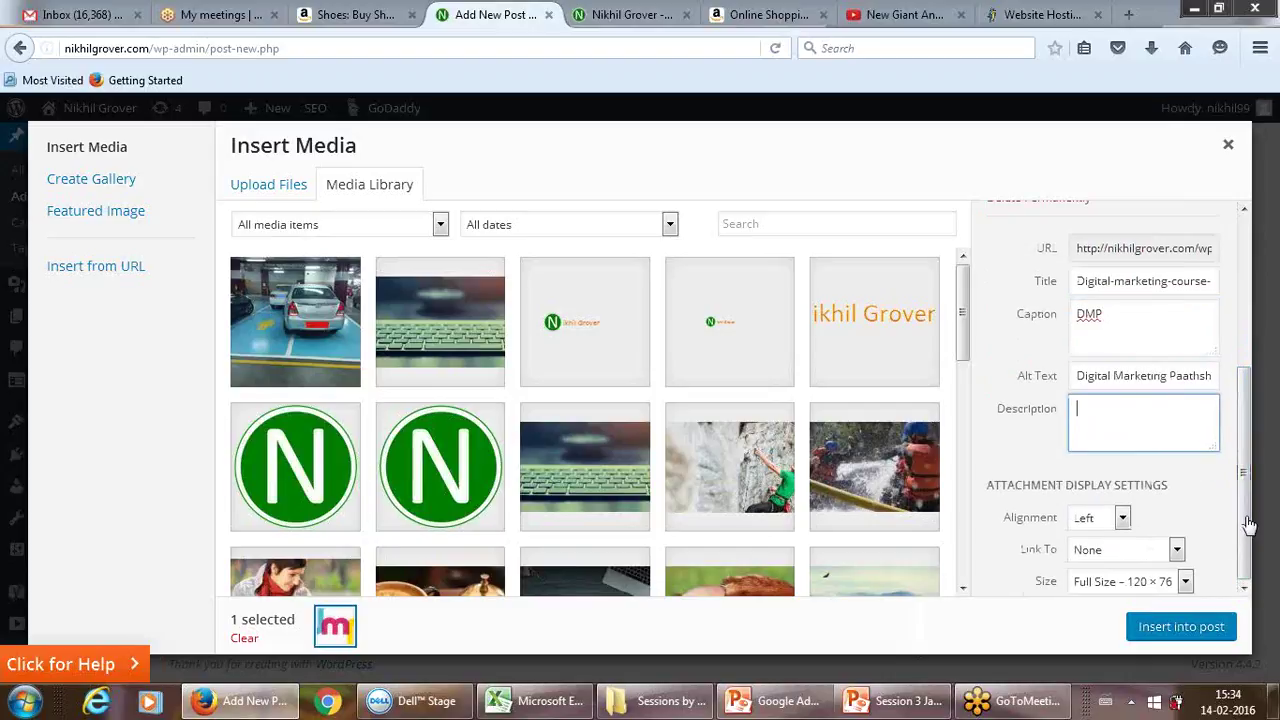
Step: Review the Alignment and Link To choices, keeping alignment at Left
left_click(1124, 518)
left_click(1124, 518)
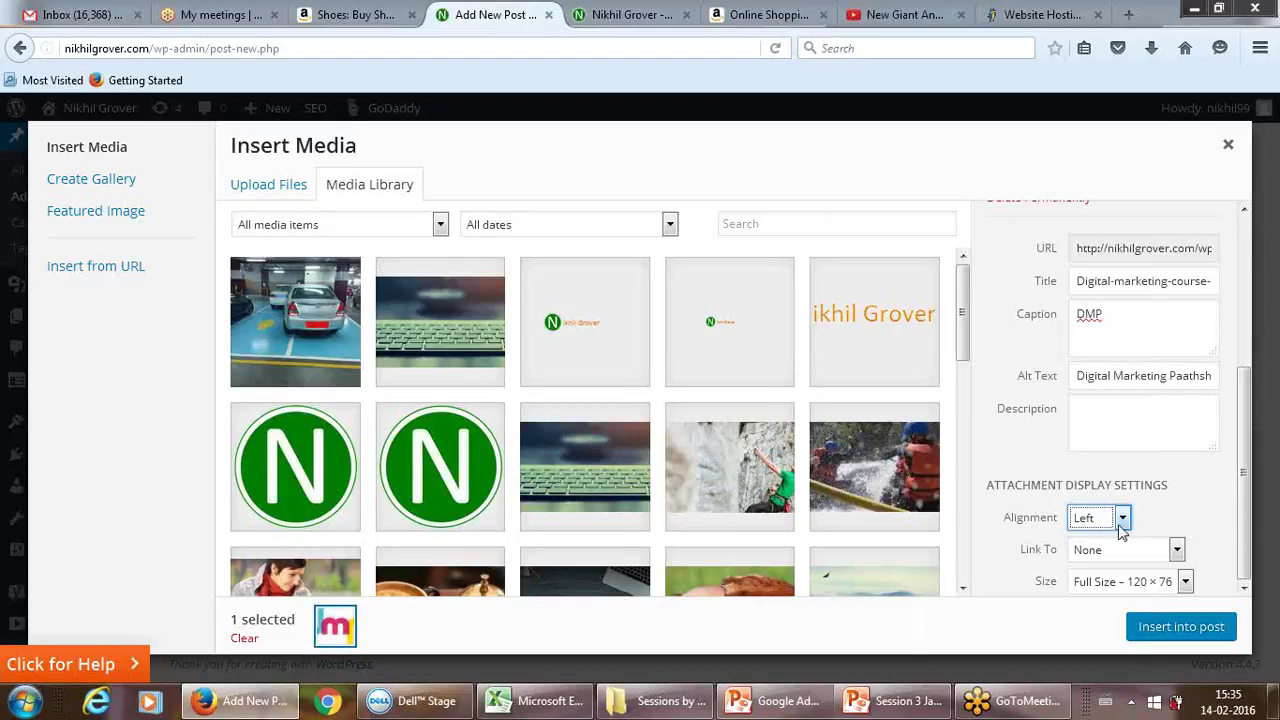
left_click(1123, 520)
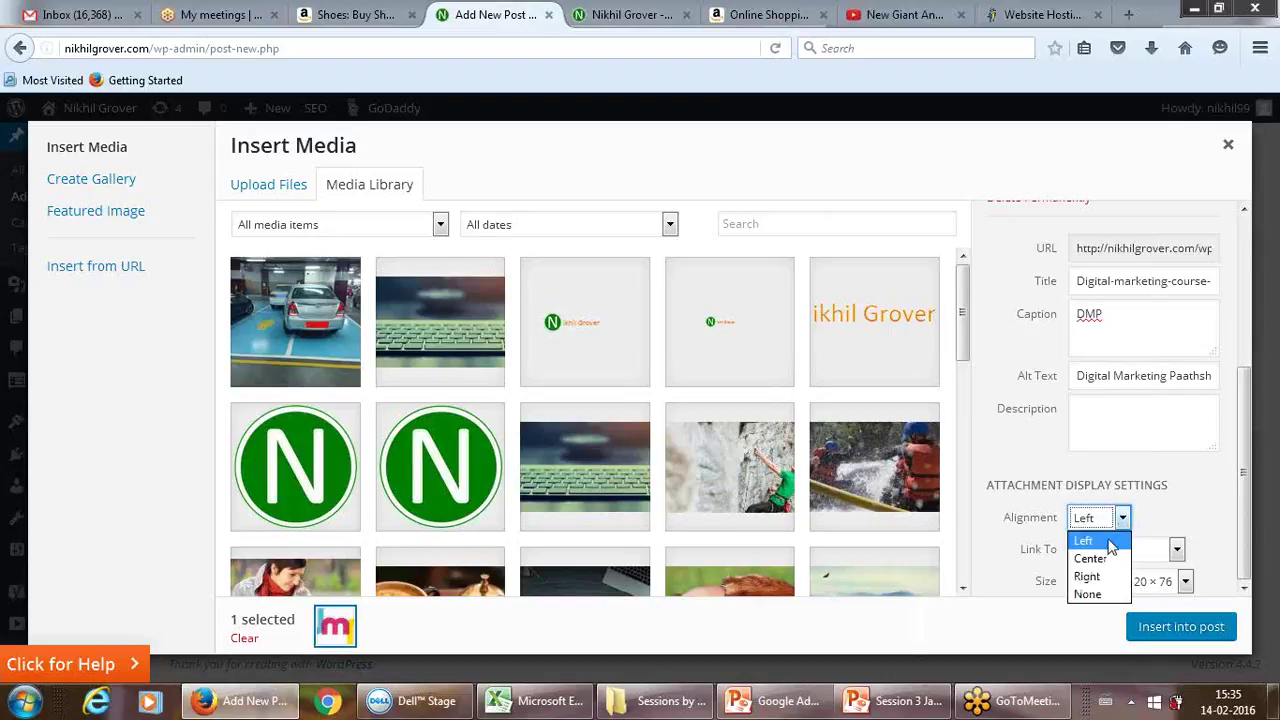
left_click(1152, 514)
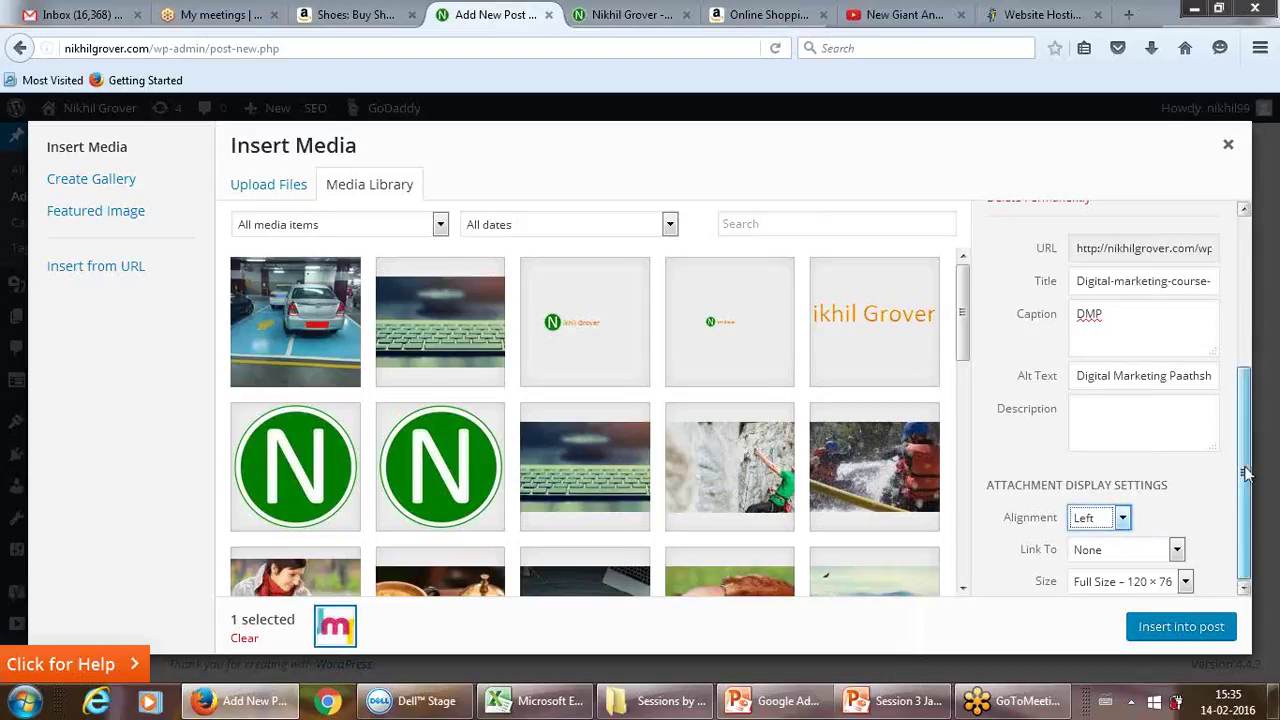
left_click(1177, 551)
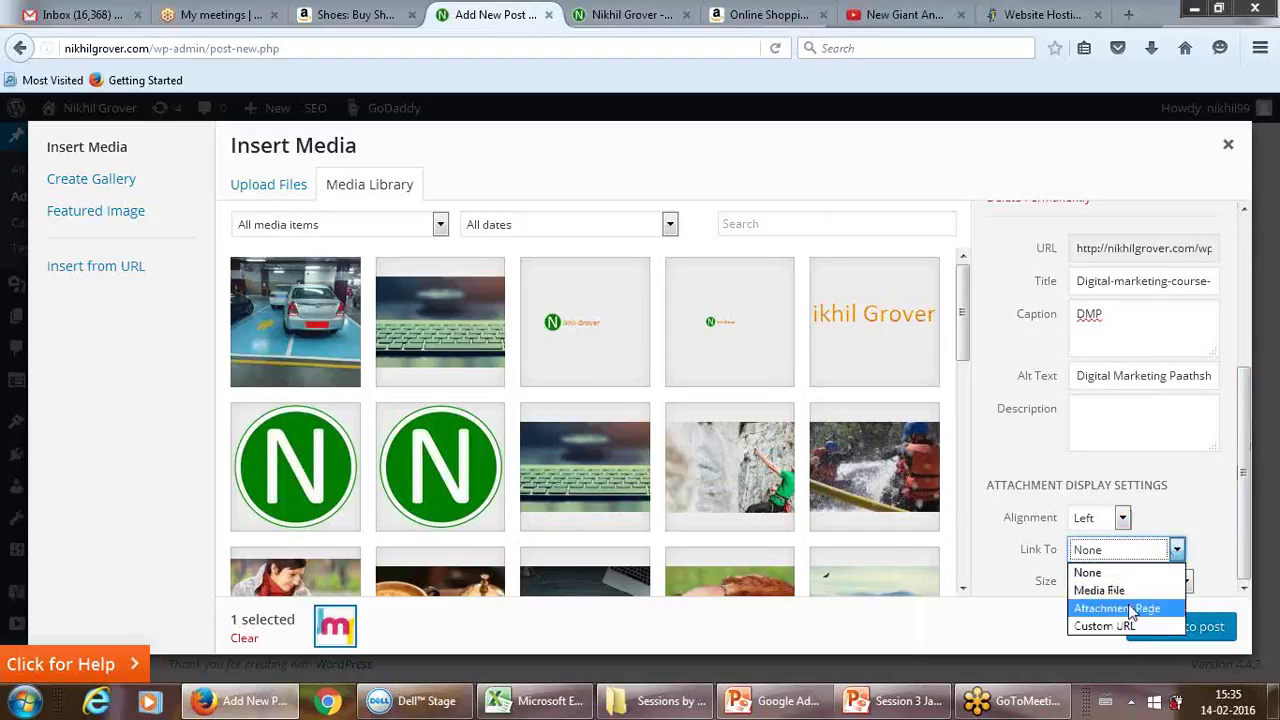
left_click(1208, 494)
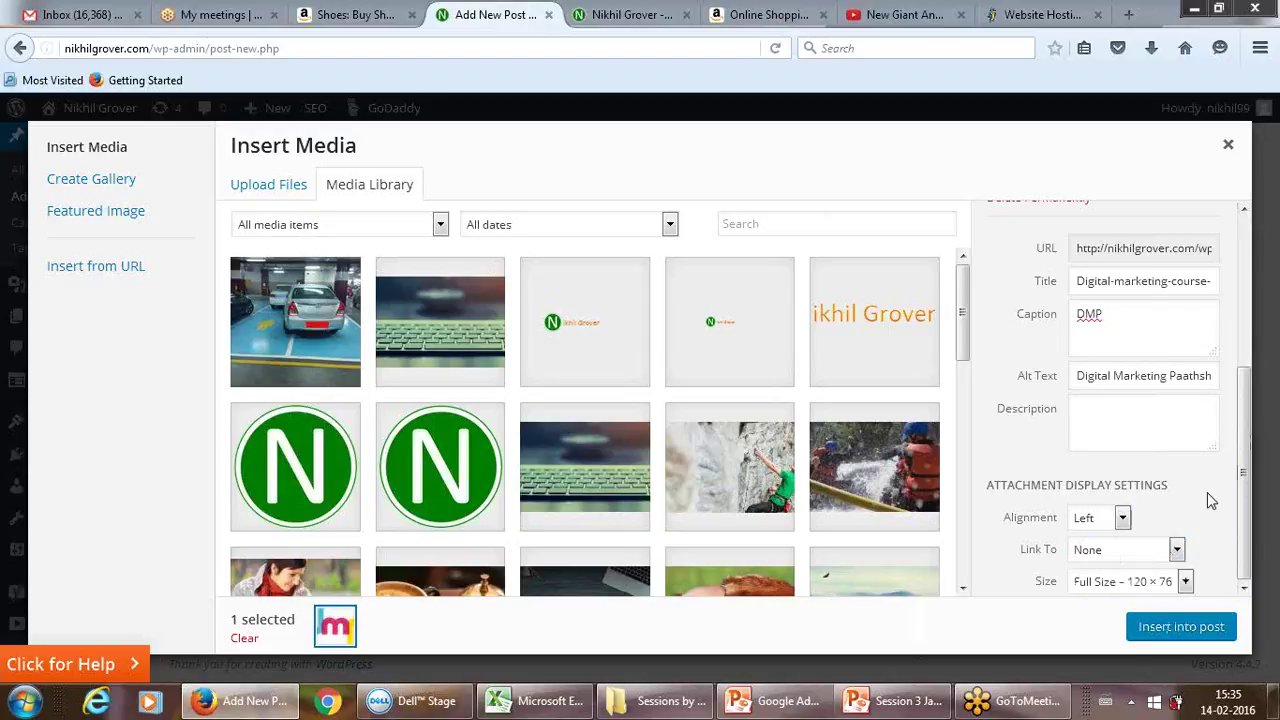
left_click(1178, 551)
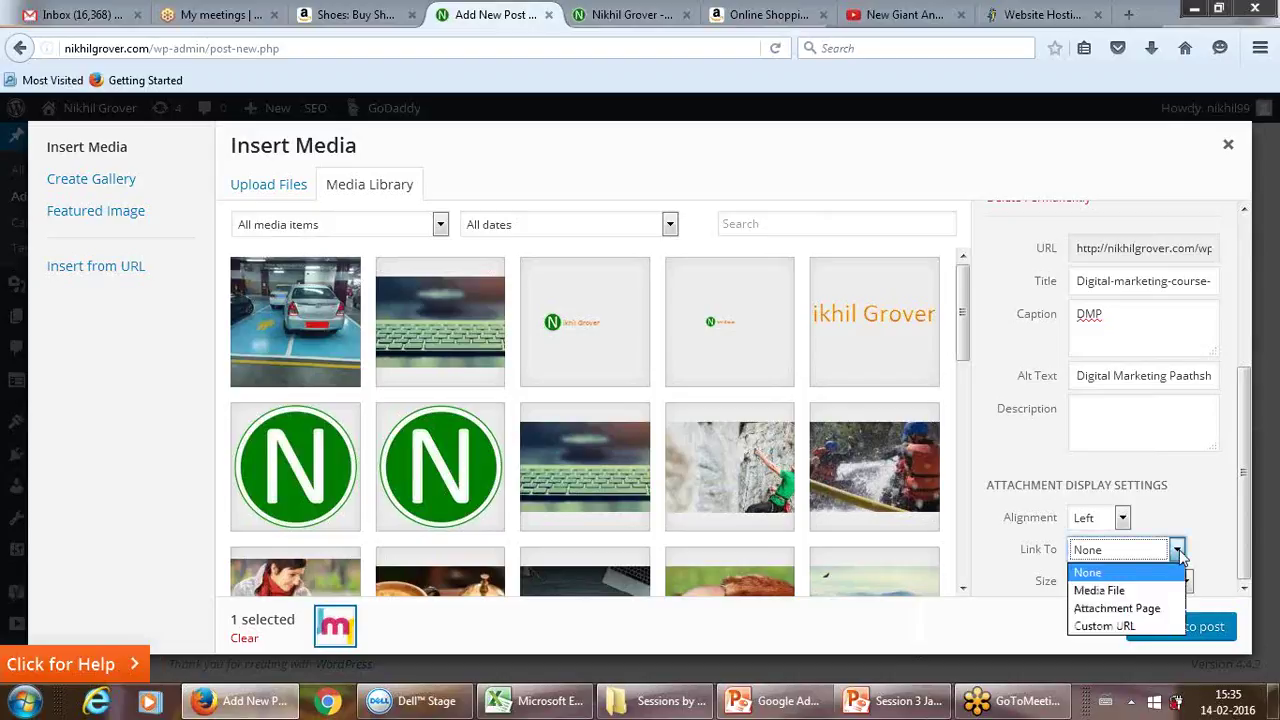
left_click(1143, 625)
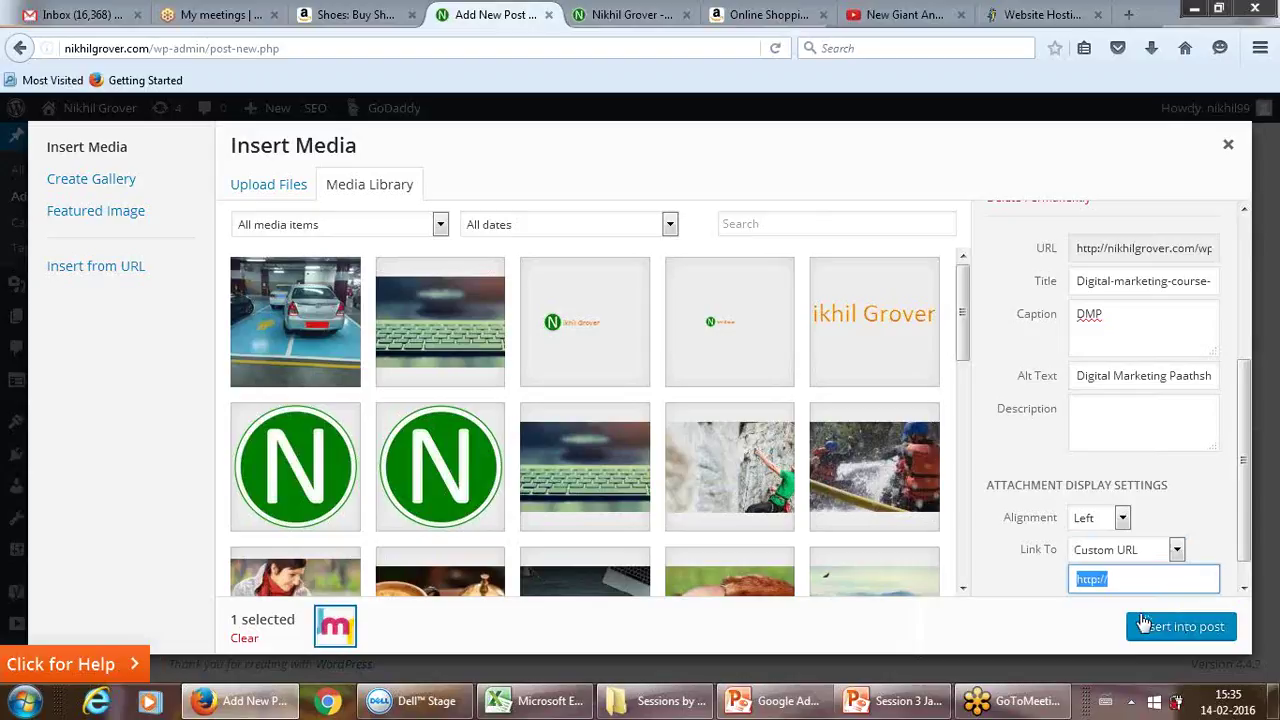
key("End")
type("dm")
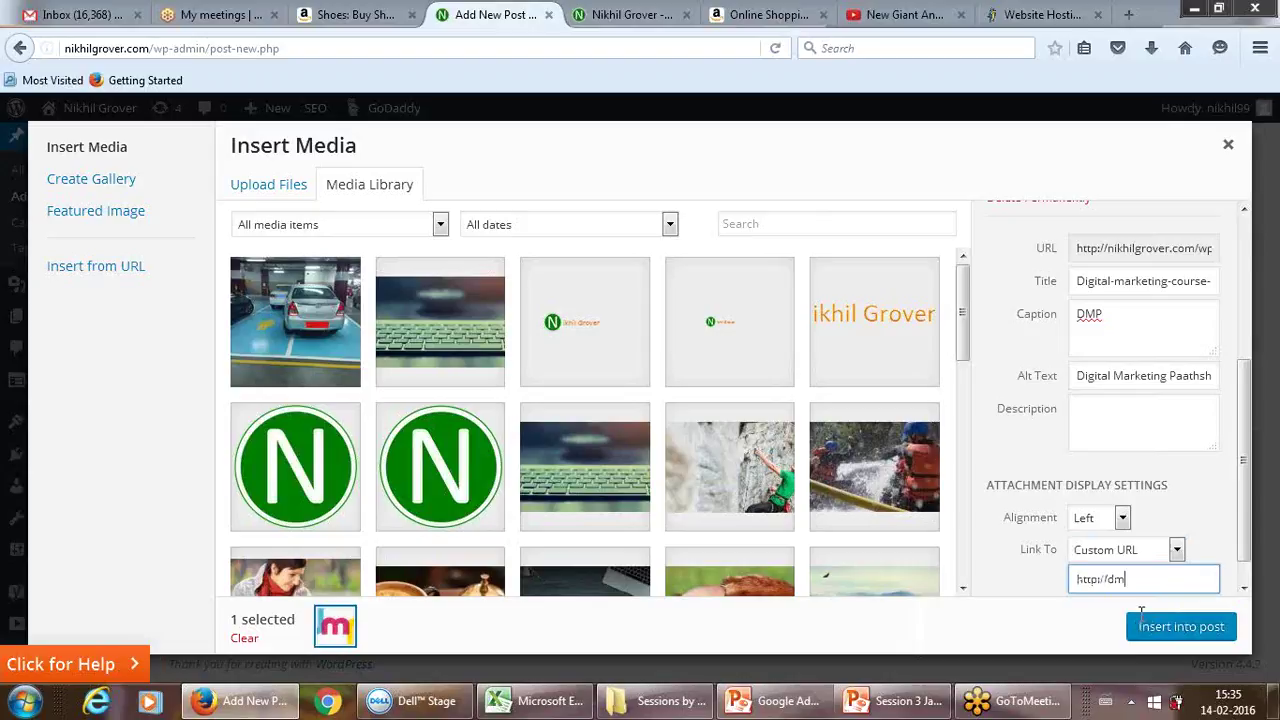
type("o")
key("BackSpace")
type("paathshala.com")
Step: Confirm Custom URL remains the link target and check the full address
left_click(1177, 552)
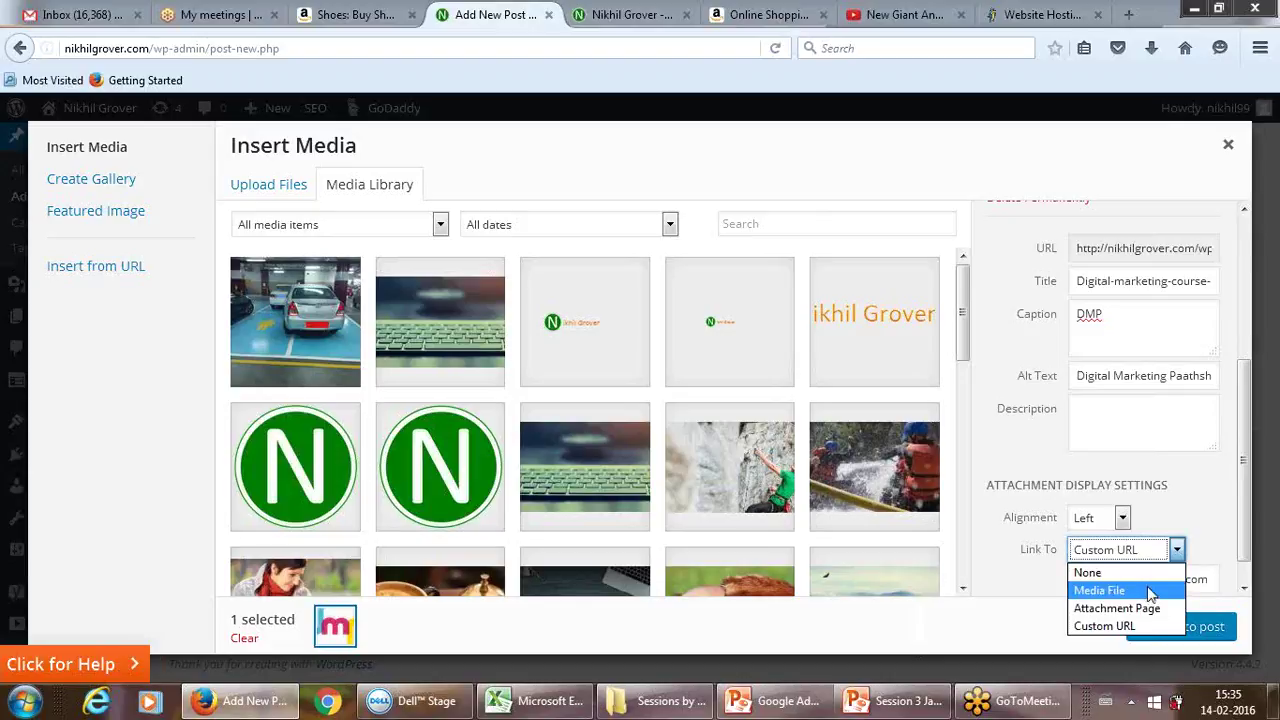
left_click(1130, 522)
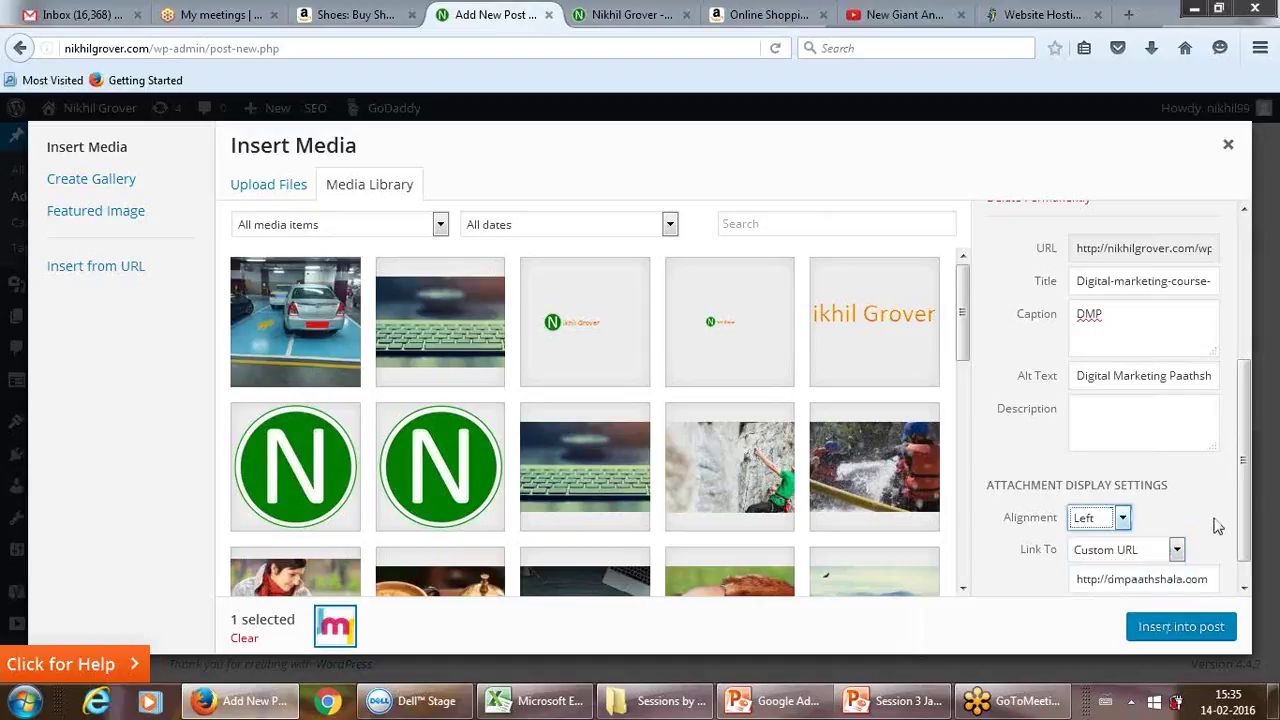
scroll(1246, 511, "down", 1)
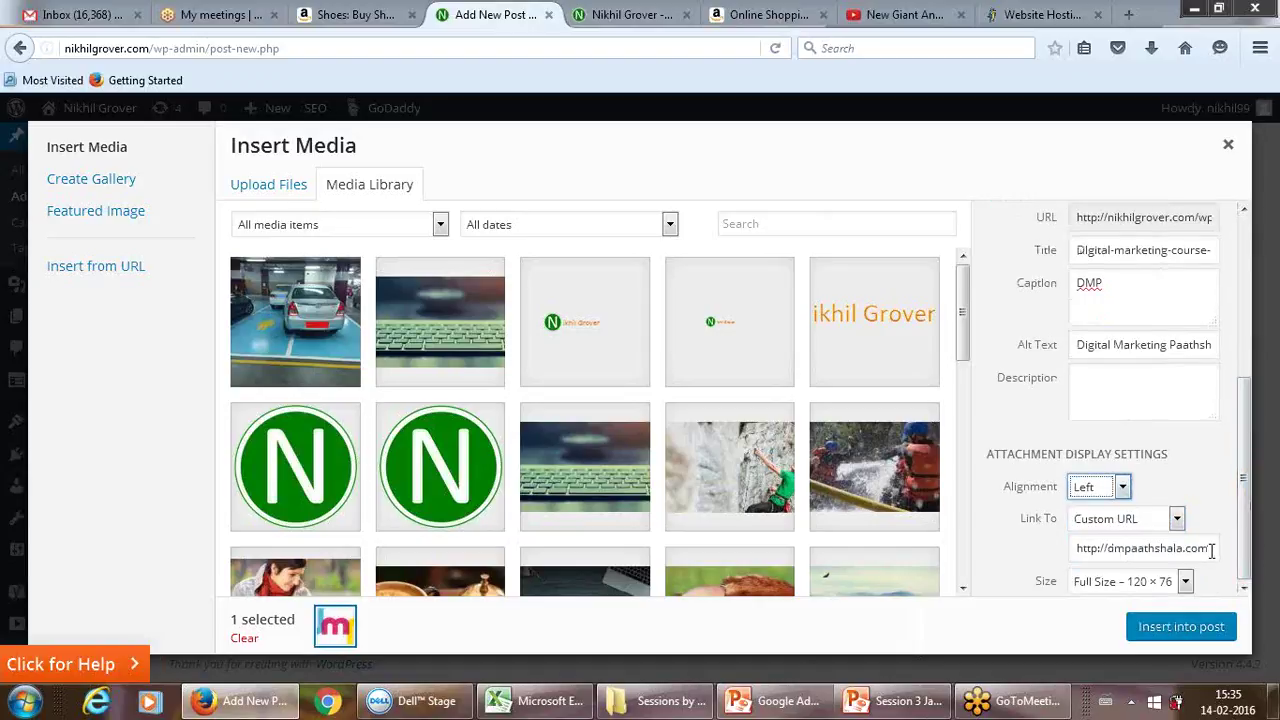
left_click_drag(1208, 549, 1173, 549)
left_click_drag(1042, 580, 1037, 586)
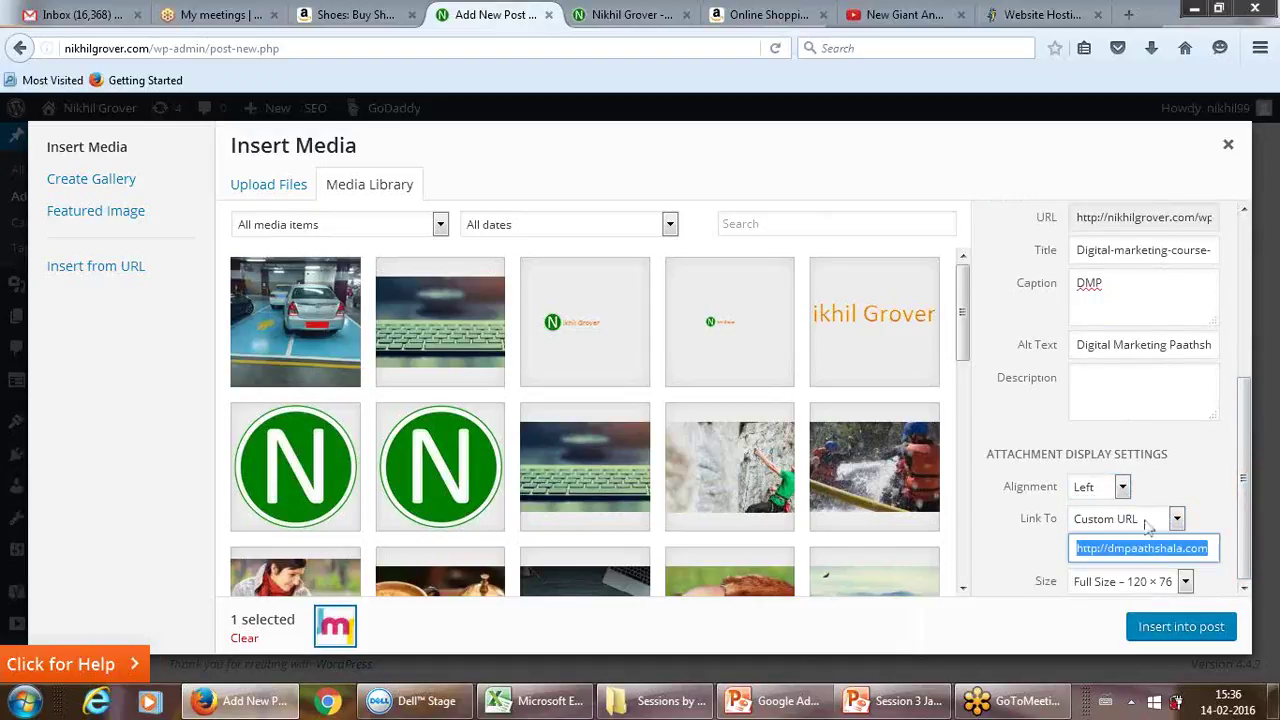
left_click(1203, 500)
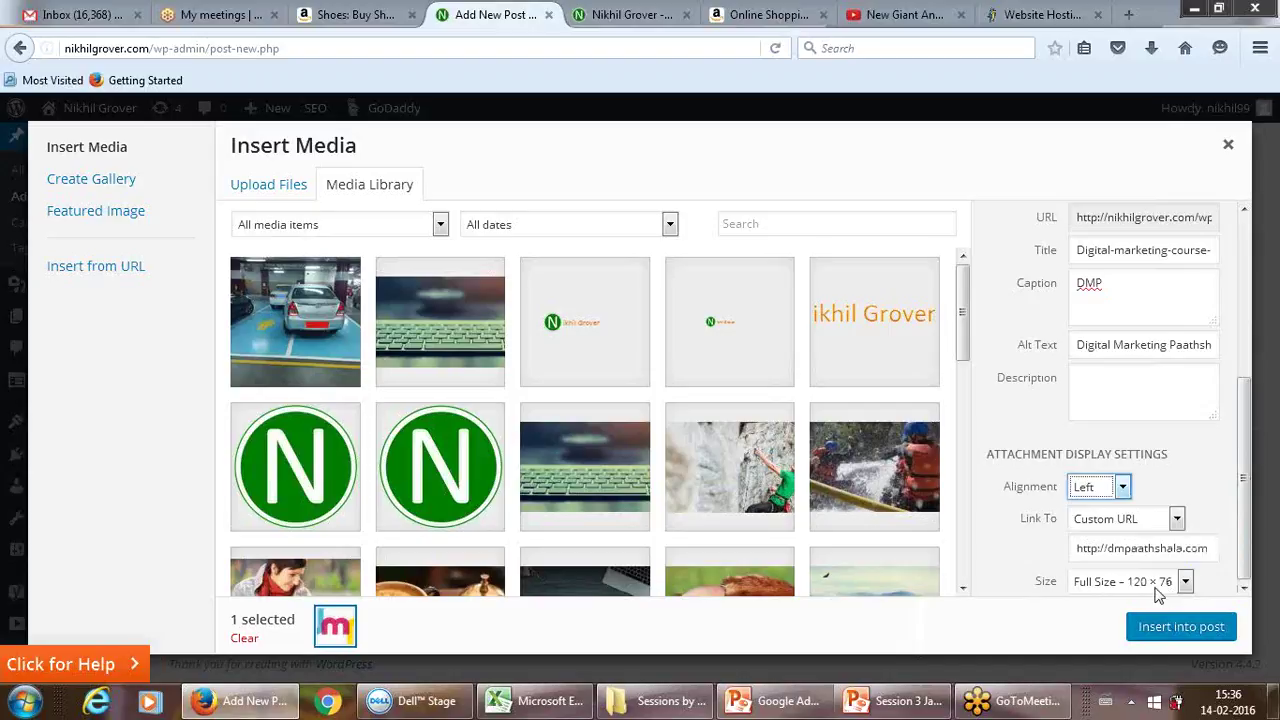
left_click(1075, 404)
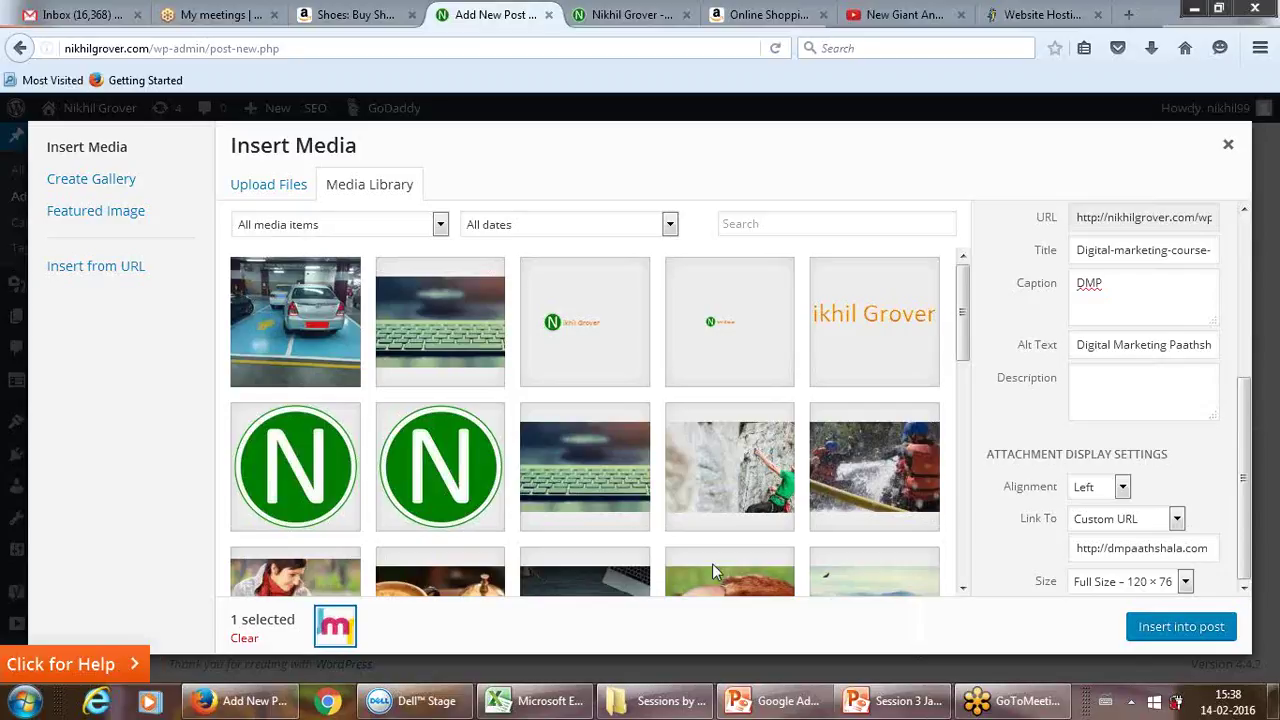
Step: Switch from the WordPress media dialog to the Google Adwords Illustration workbook in Excel
left_click(523, 706)
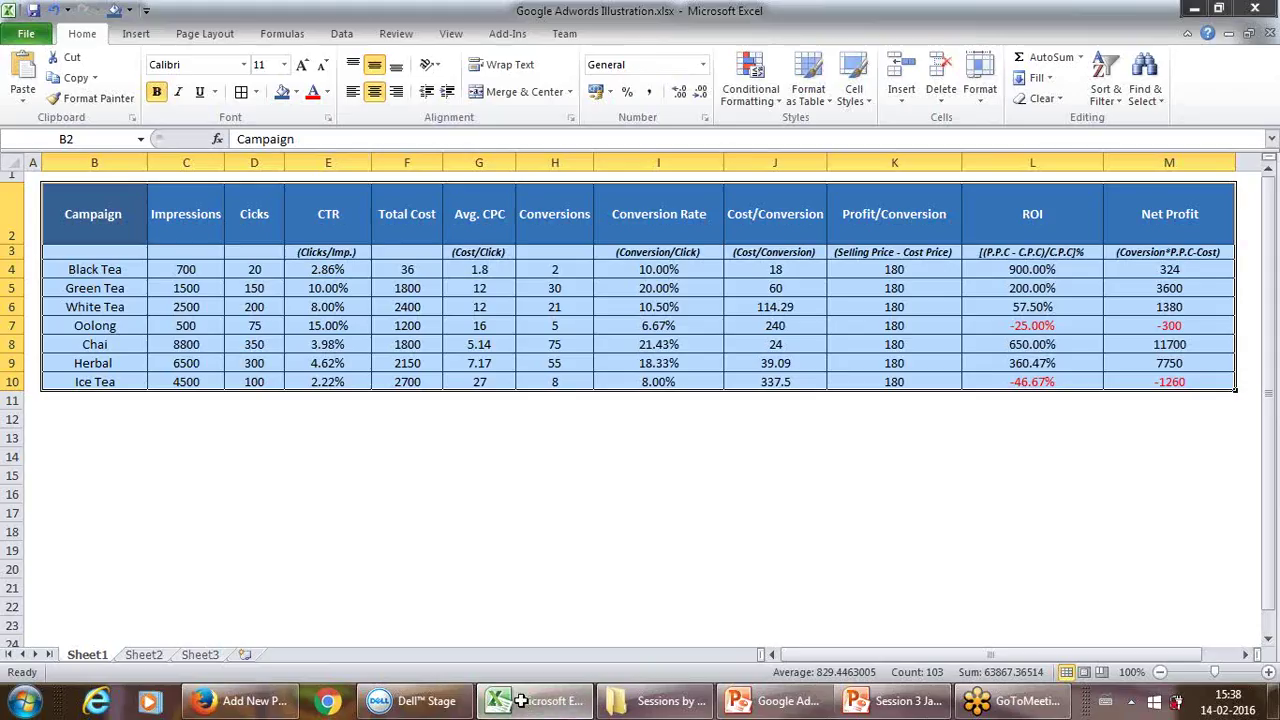
left_click(406, 550)
Step: Enter 120 in C15 and 76 in D15
left_click(175, 477)
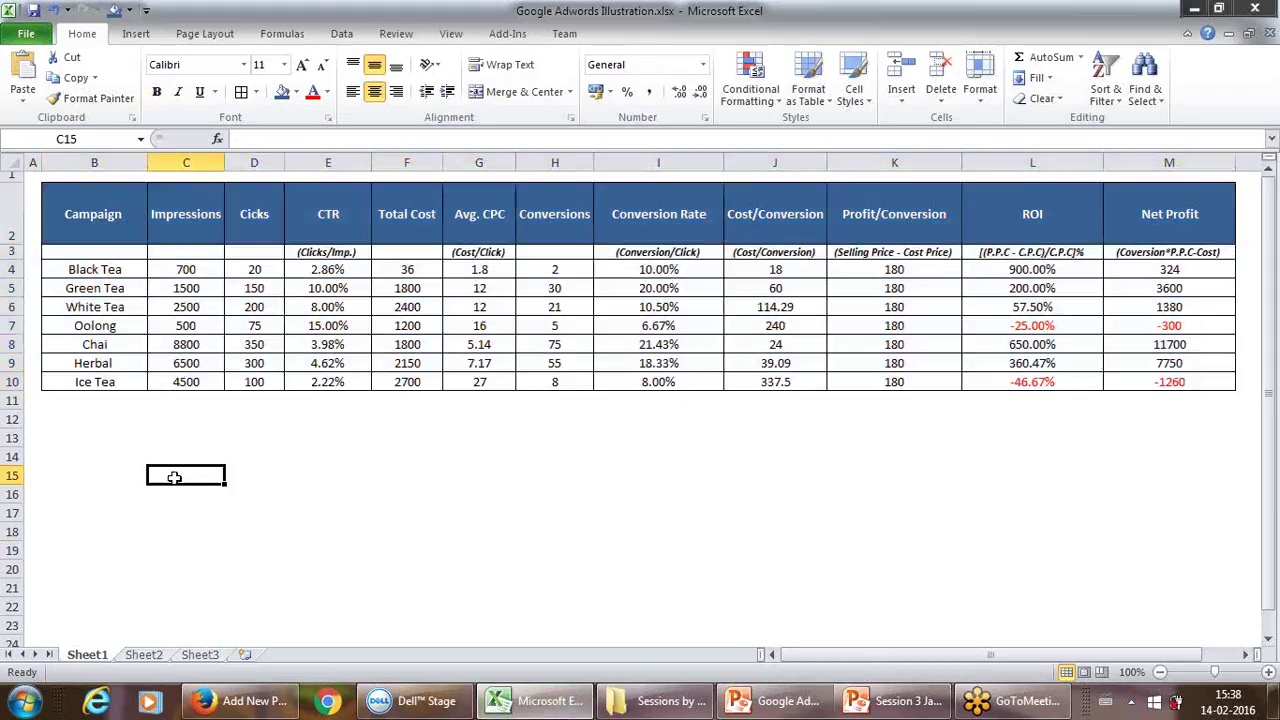
type("=12")
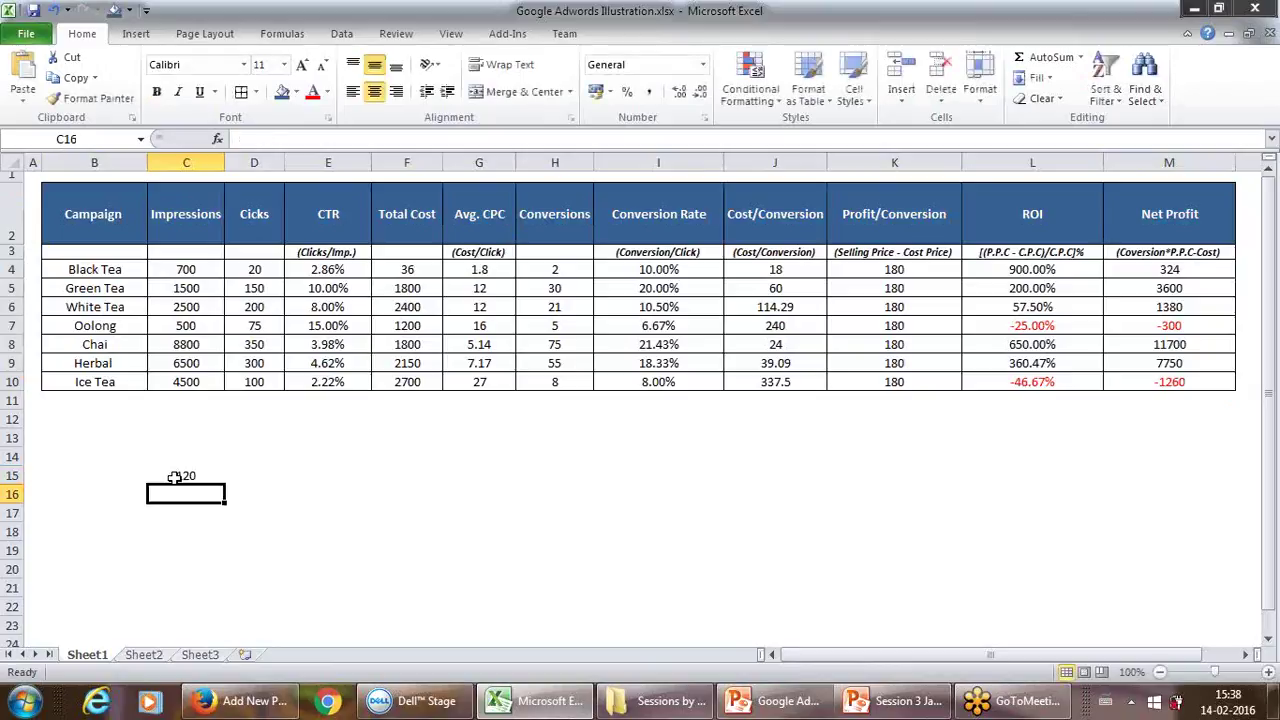
key("Tab")
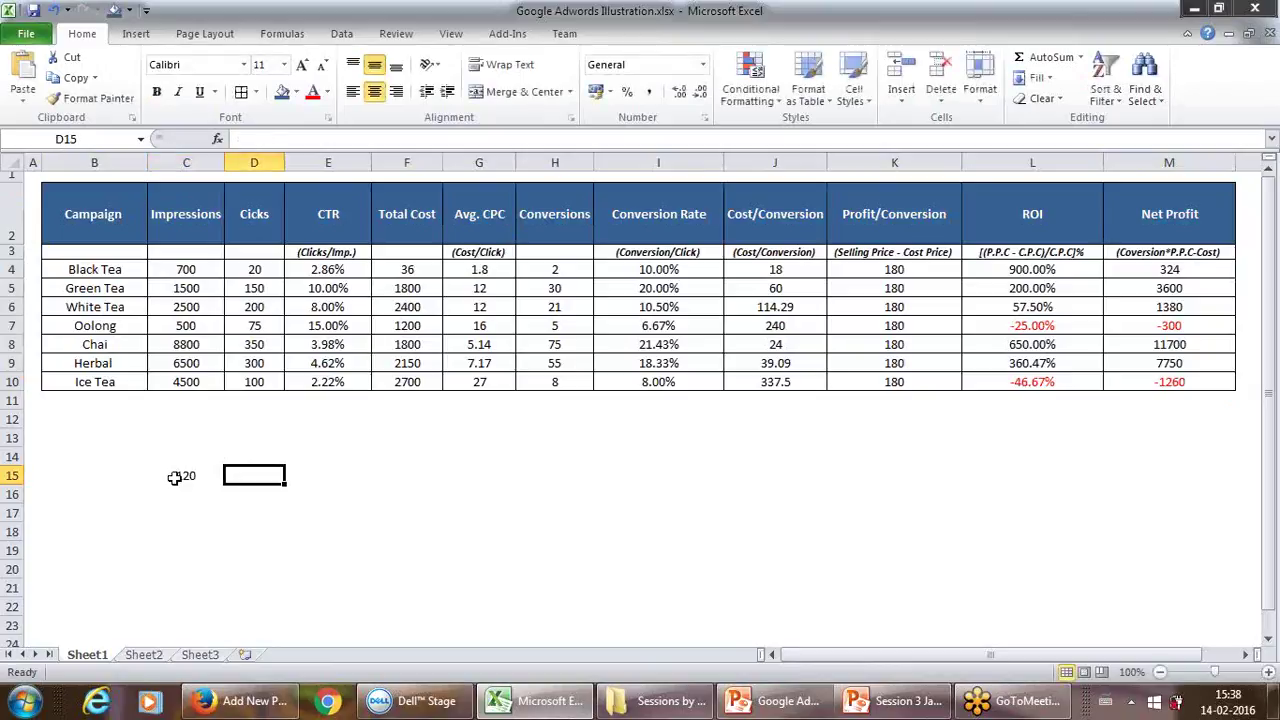
type("76")
key("Return")
Step: Put the formula =C15/76 in C16 and 1 in D16
left_click(174, 477)
key("Return")
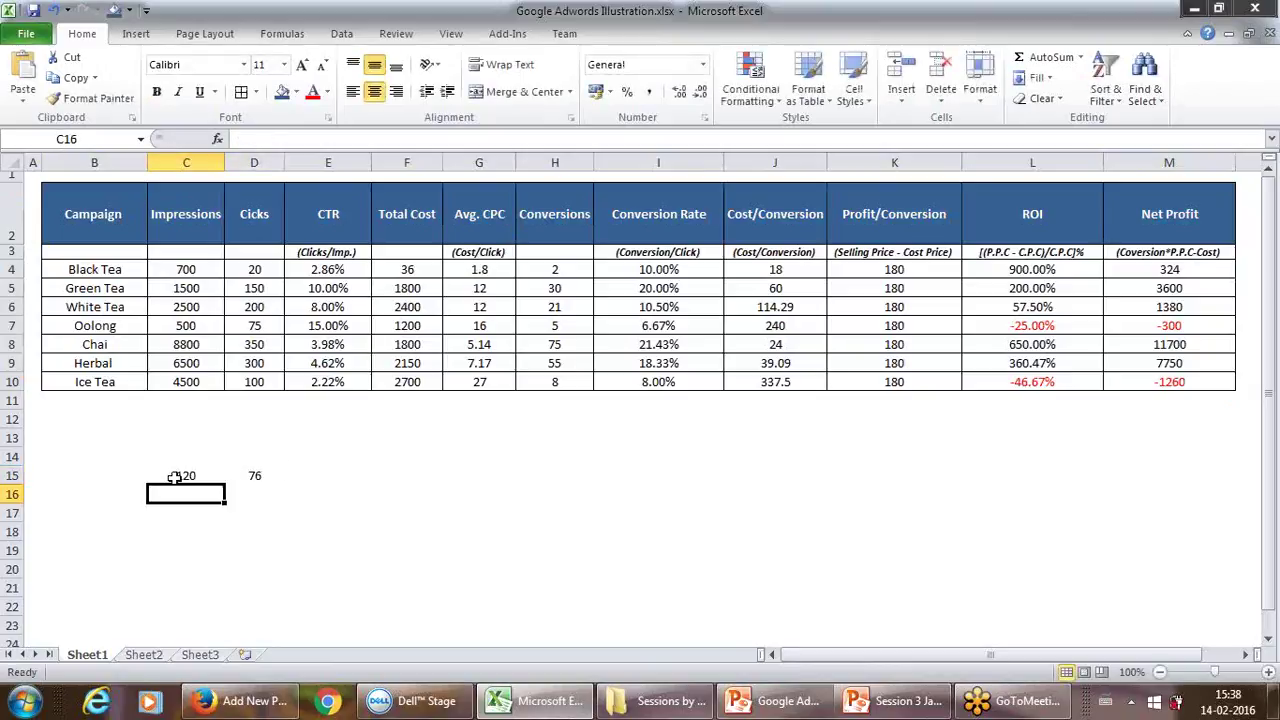
type("=")
left_click(174, 477)
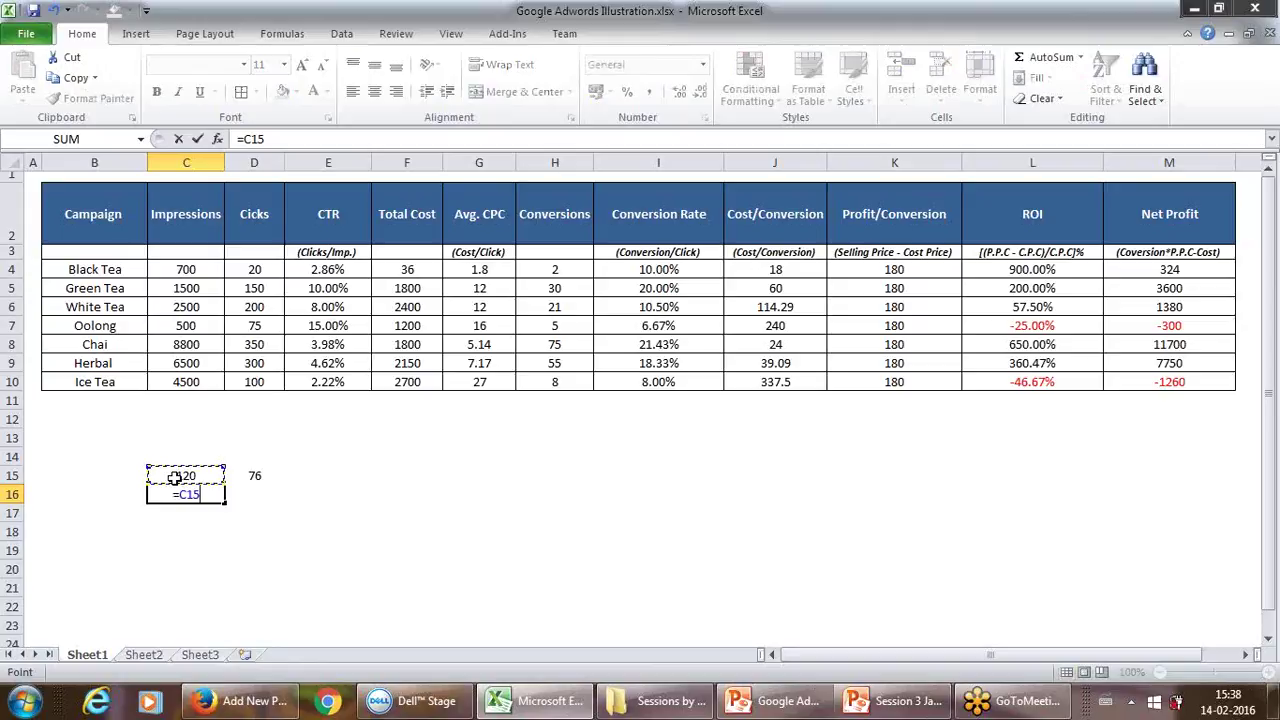
type("/76")
key("Return")
key("Up")
key("Right")
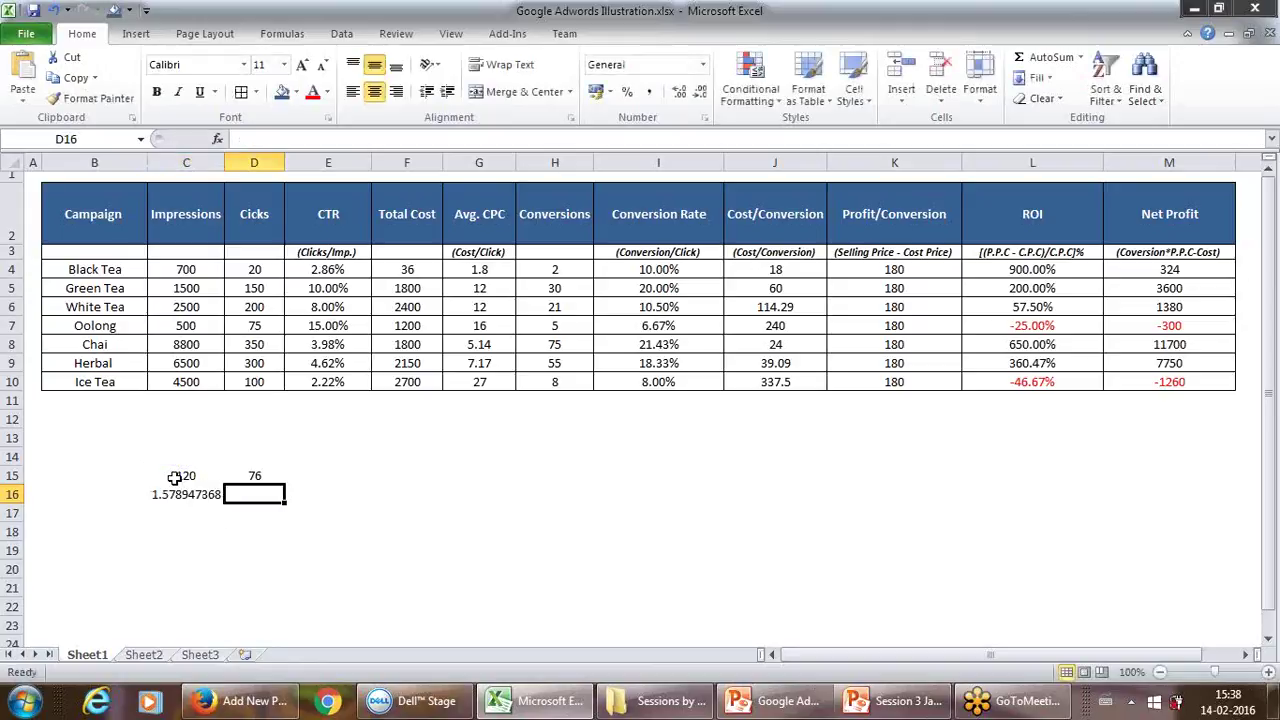
type("1")
key("Return")
Step: Adjust the C16 ratio's decimal places so it displays 1.58
key("Up")
key("Left")
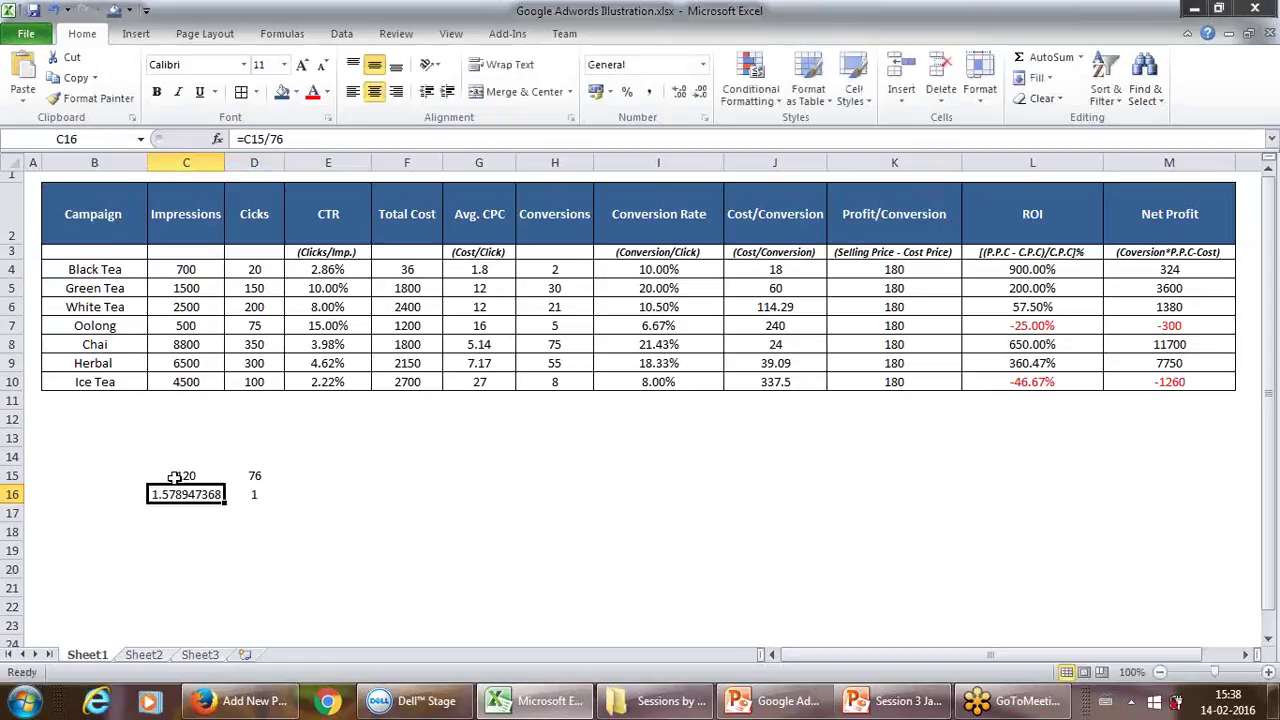
key("Down")
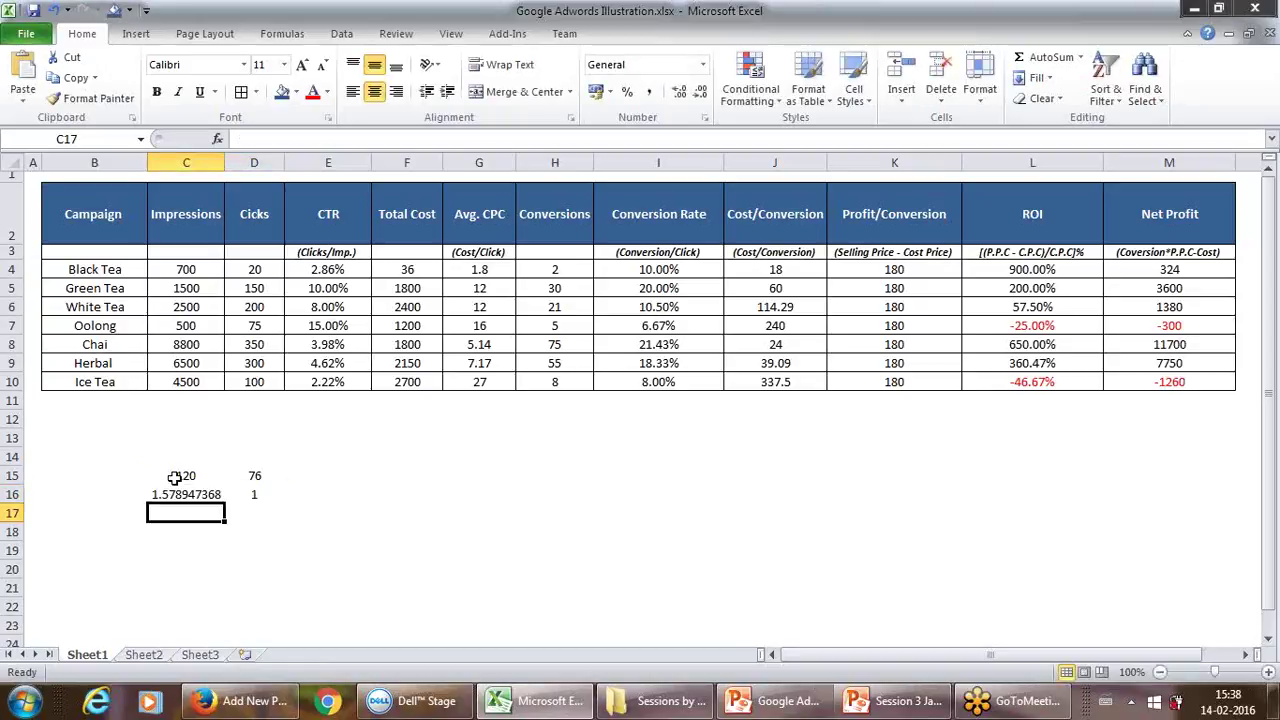
key("Up")
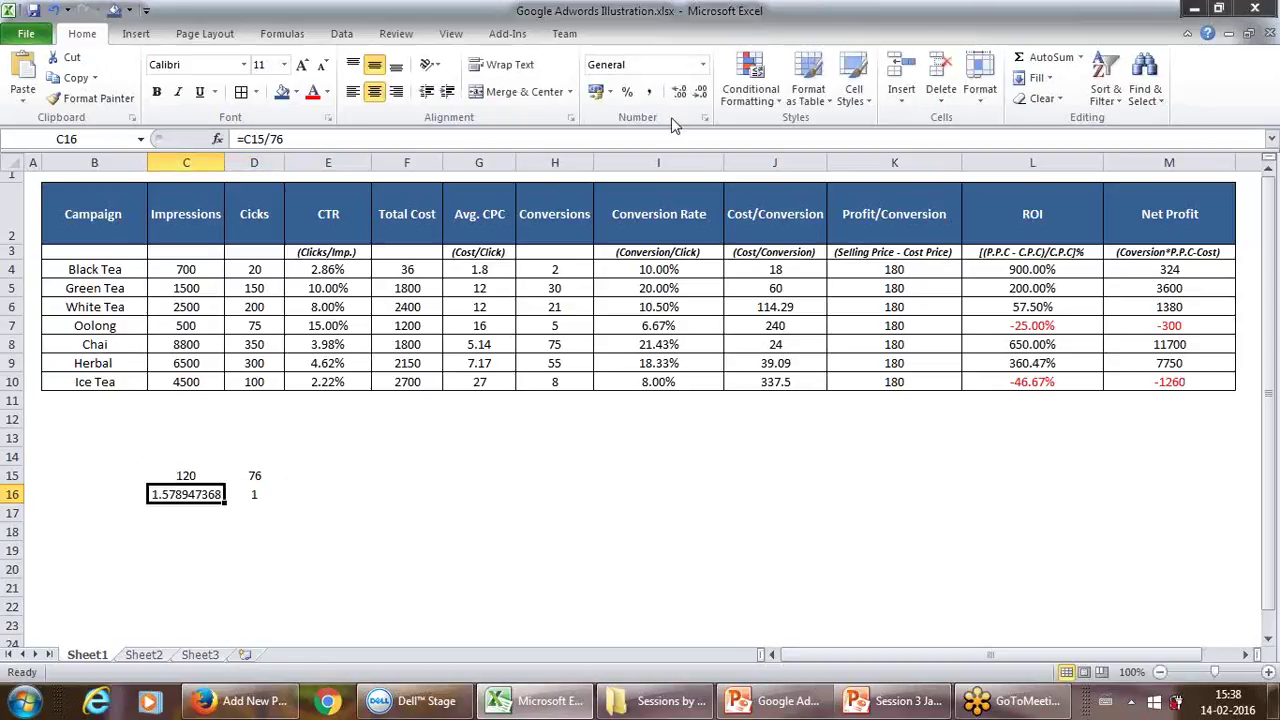
left_click(703, 91)
left_click(703, 91)
left_click(703, 91)
left_click(703, 91)
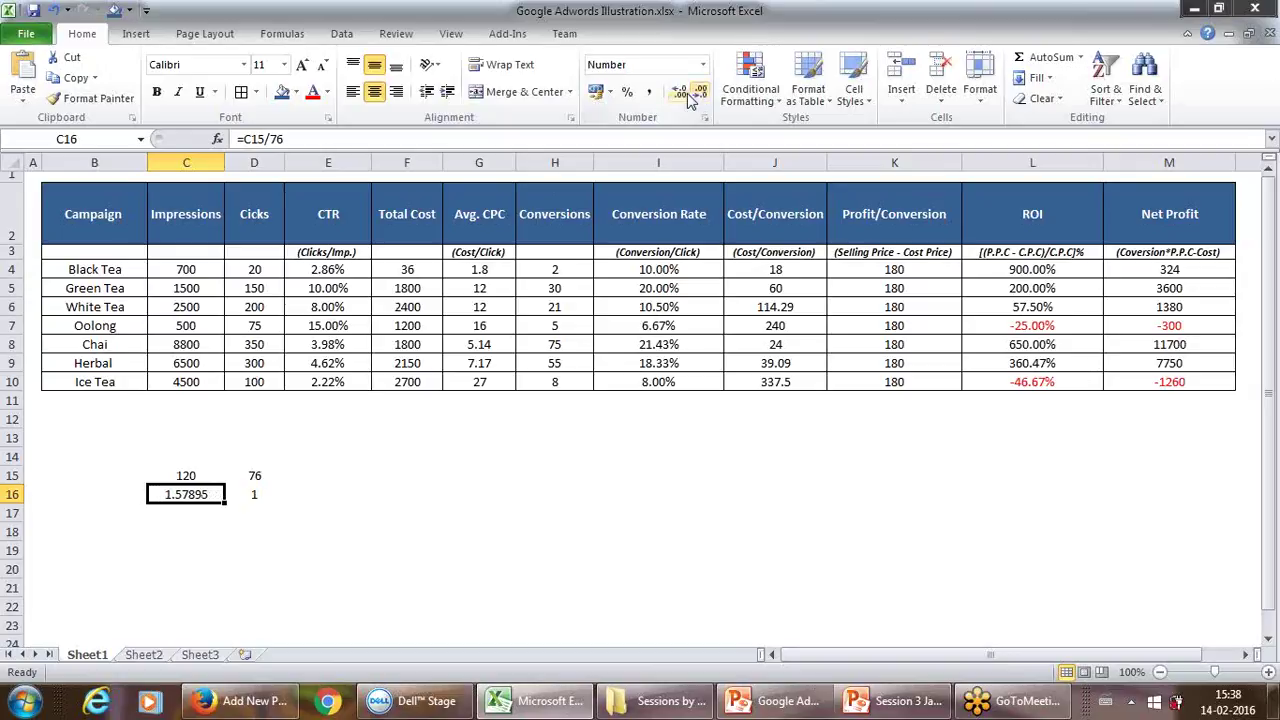
left_click(703, 92)
left_click(704, 94)
left_click(704, 94)
left_click(704, 94)
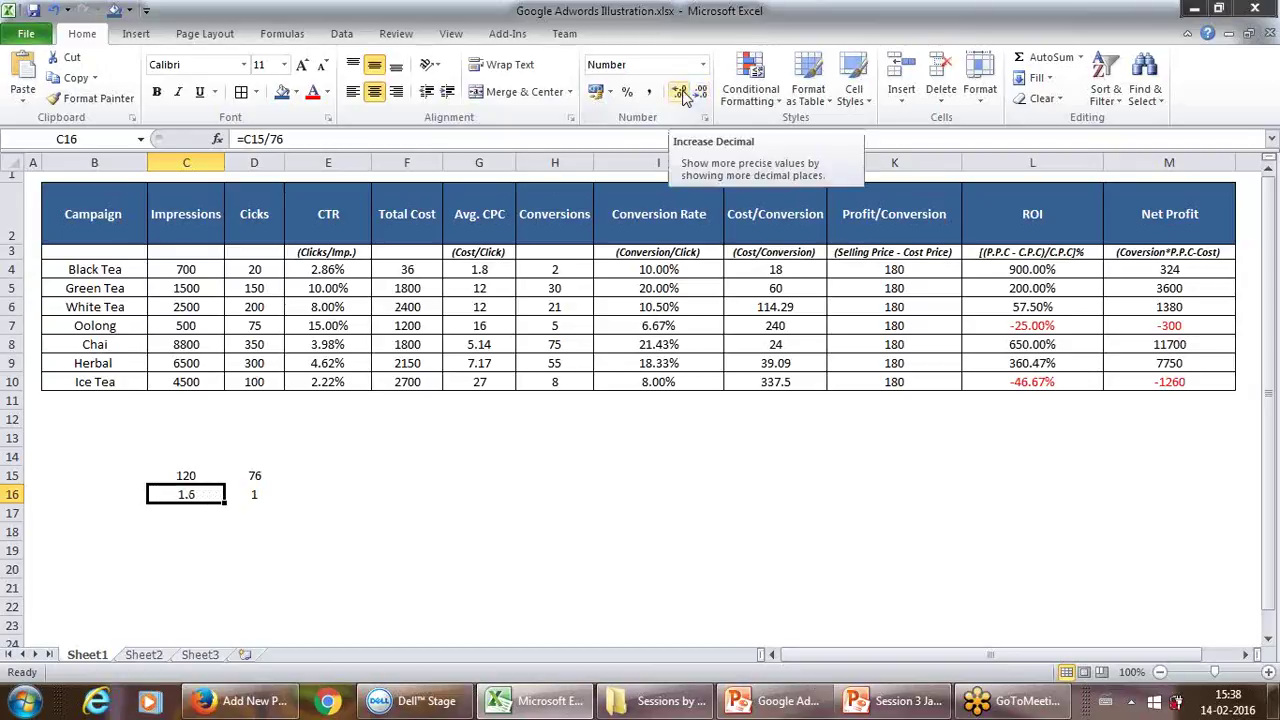
left_click(681, 91)
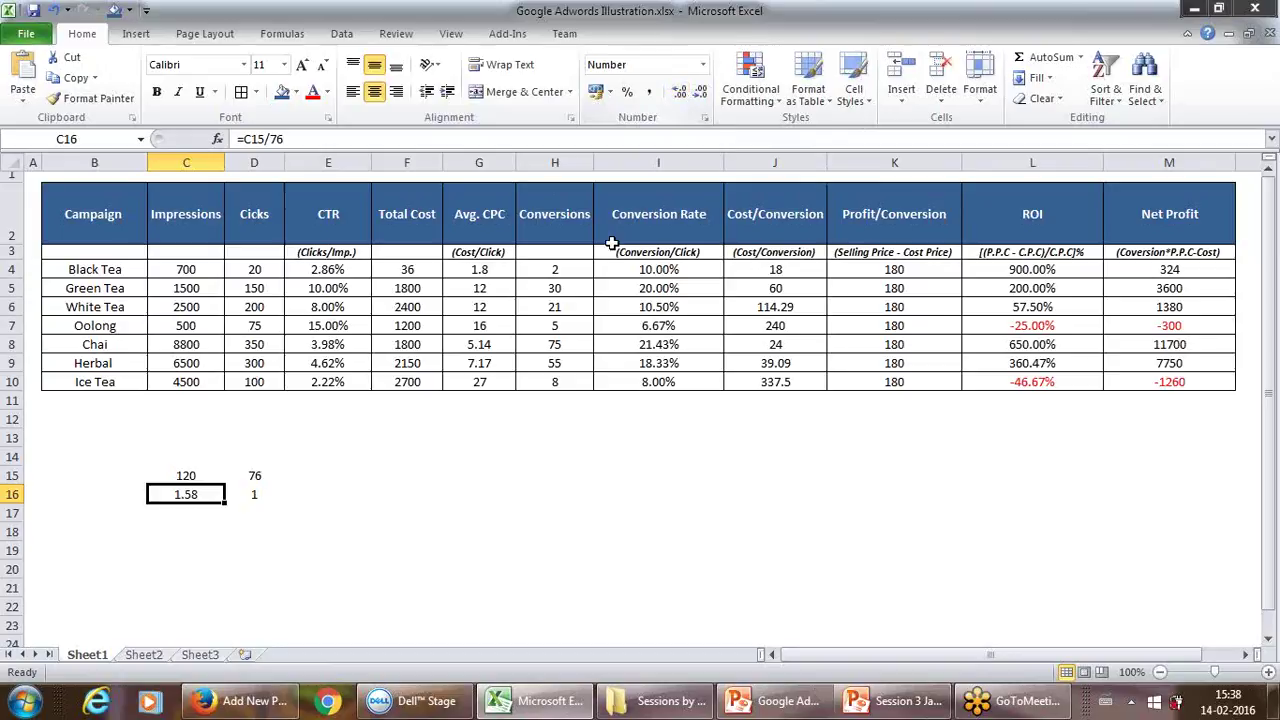
left_click(296, 508)
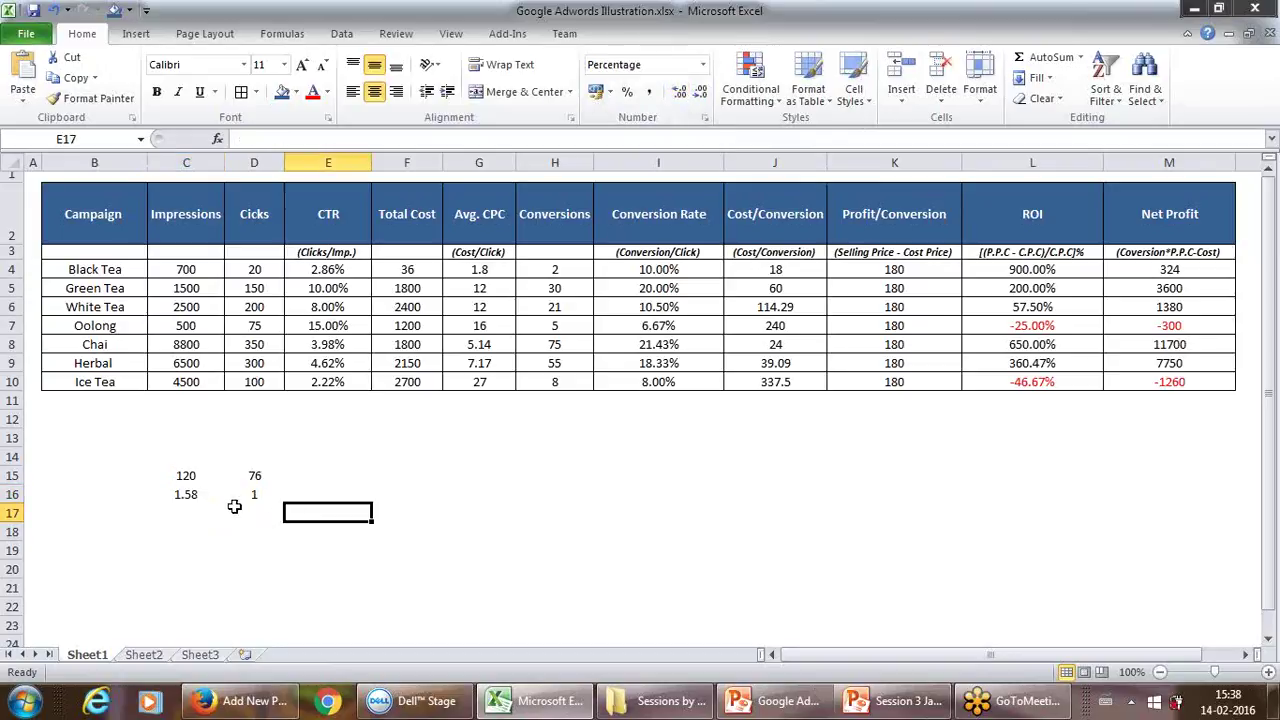
left_click(193, 518)
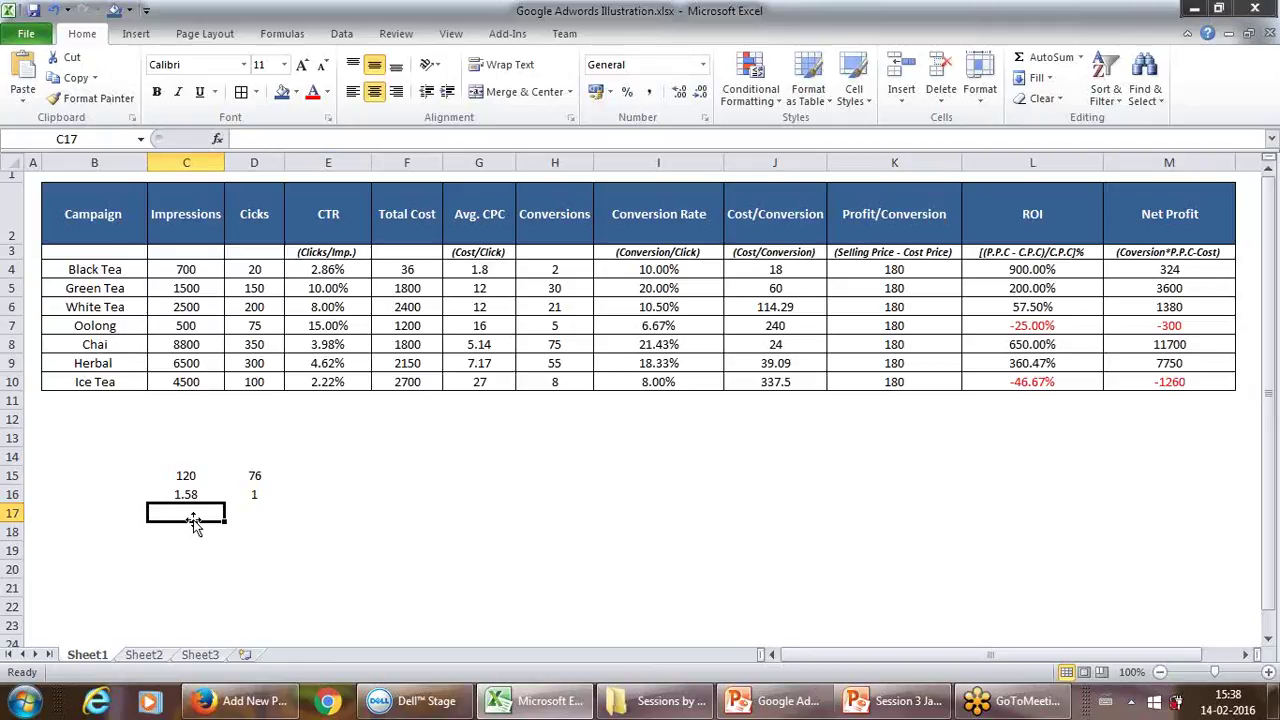
Step: Enter 100 and 20 in row 18 and the reduced ratio 5 and 1 in row 19
key("Return")
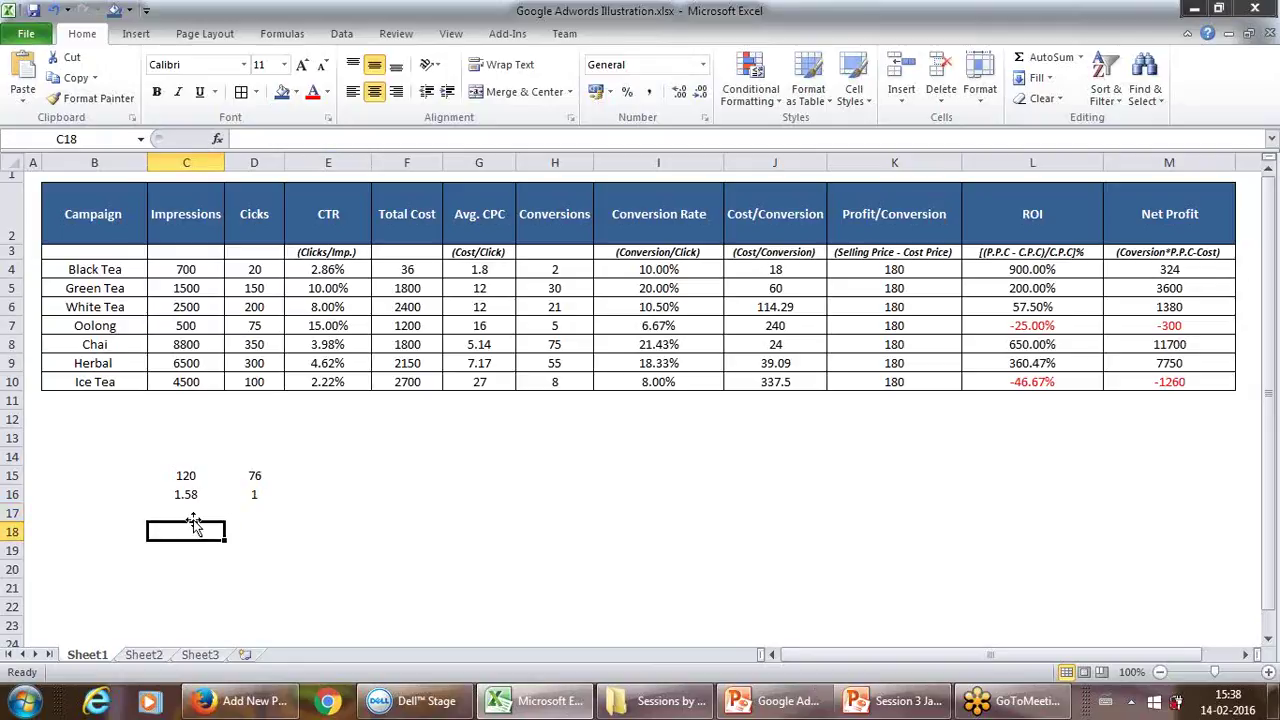
type("100")
key("Tab")
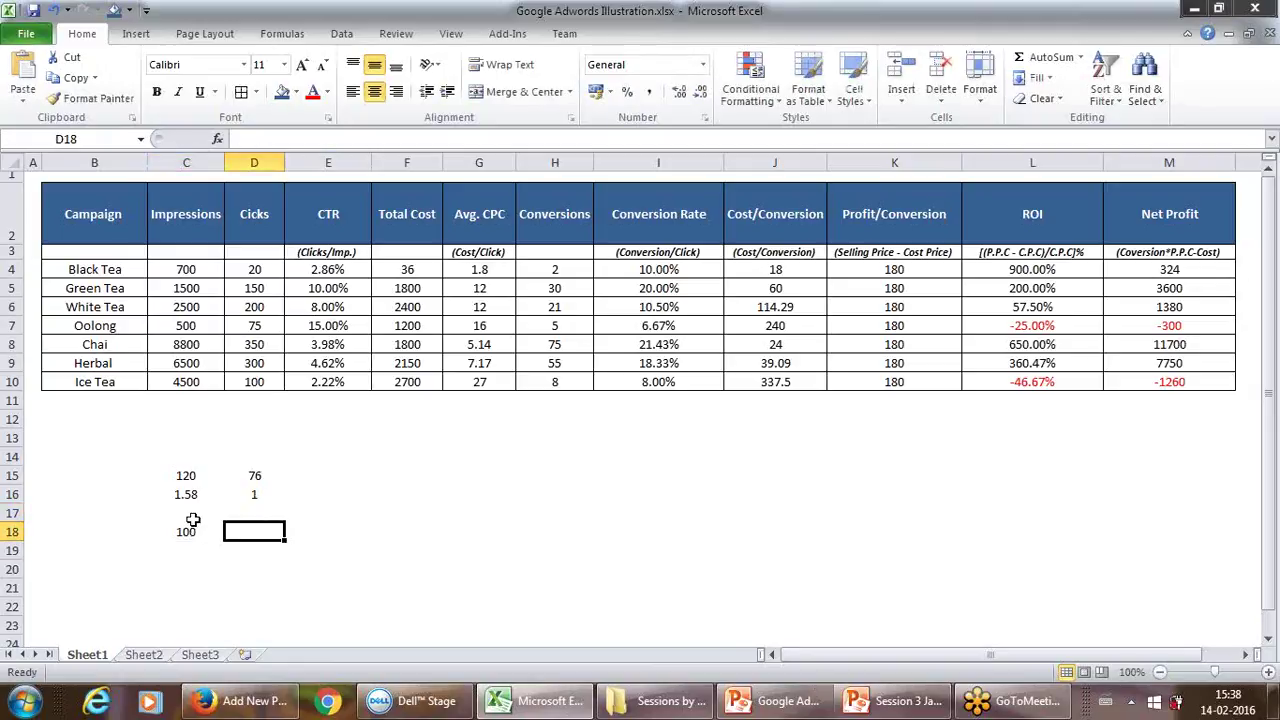
type("20")
key("Return")
key("Left")
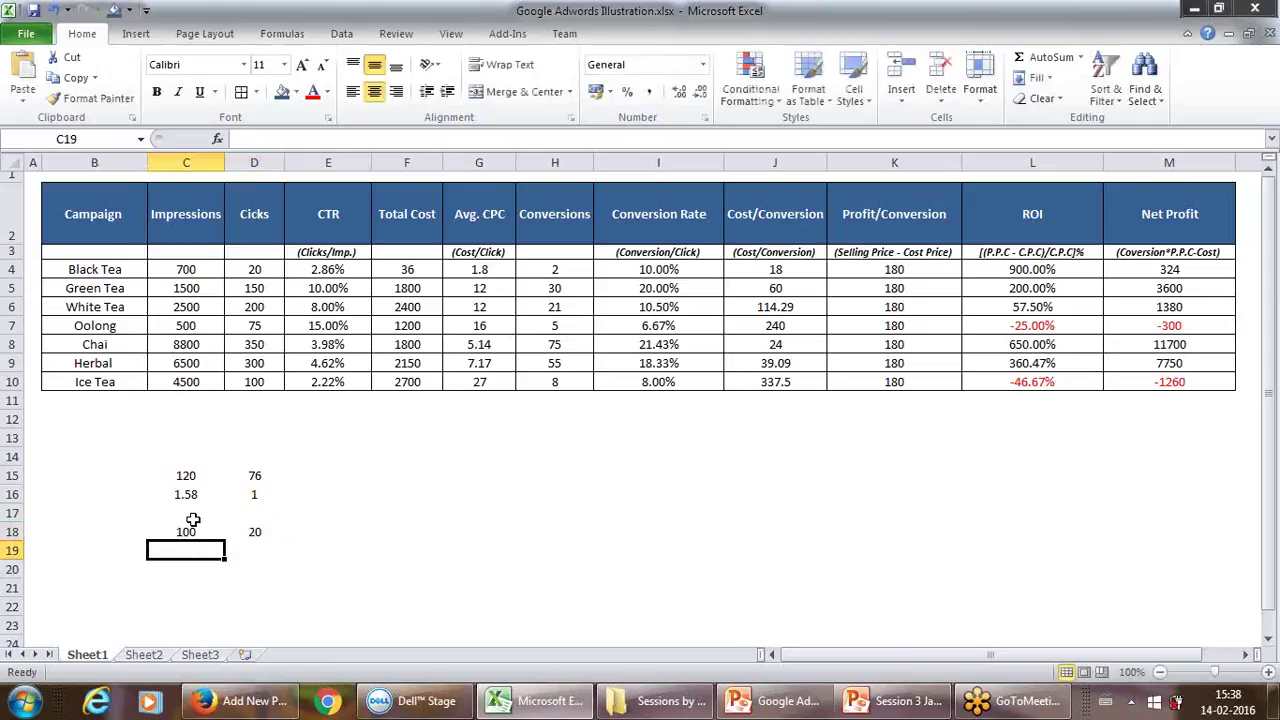
type("5")
key("Tab")
type("1")
key("Return")
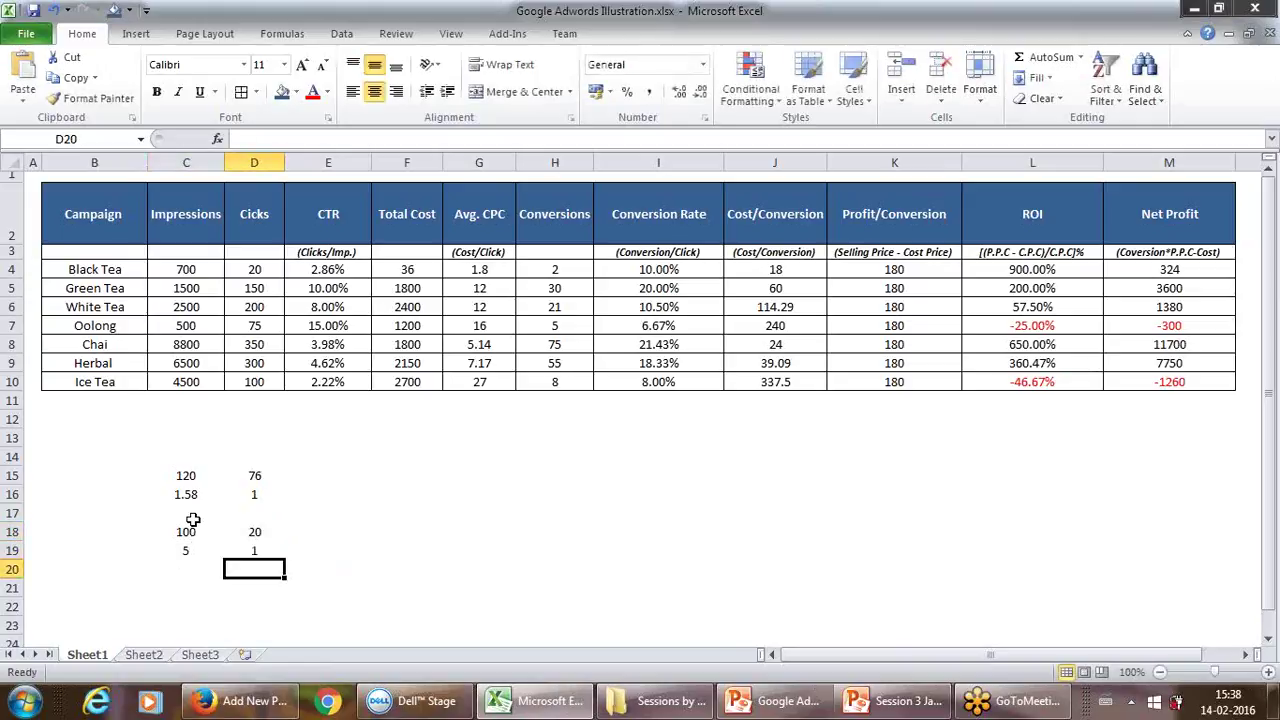
Step: Enter 400 and 80 in row 21 and the reduced ratio 5 and 1 in row 22
key("Left")
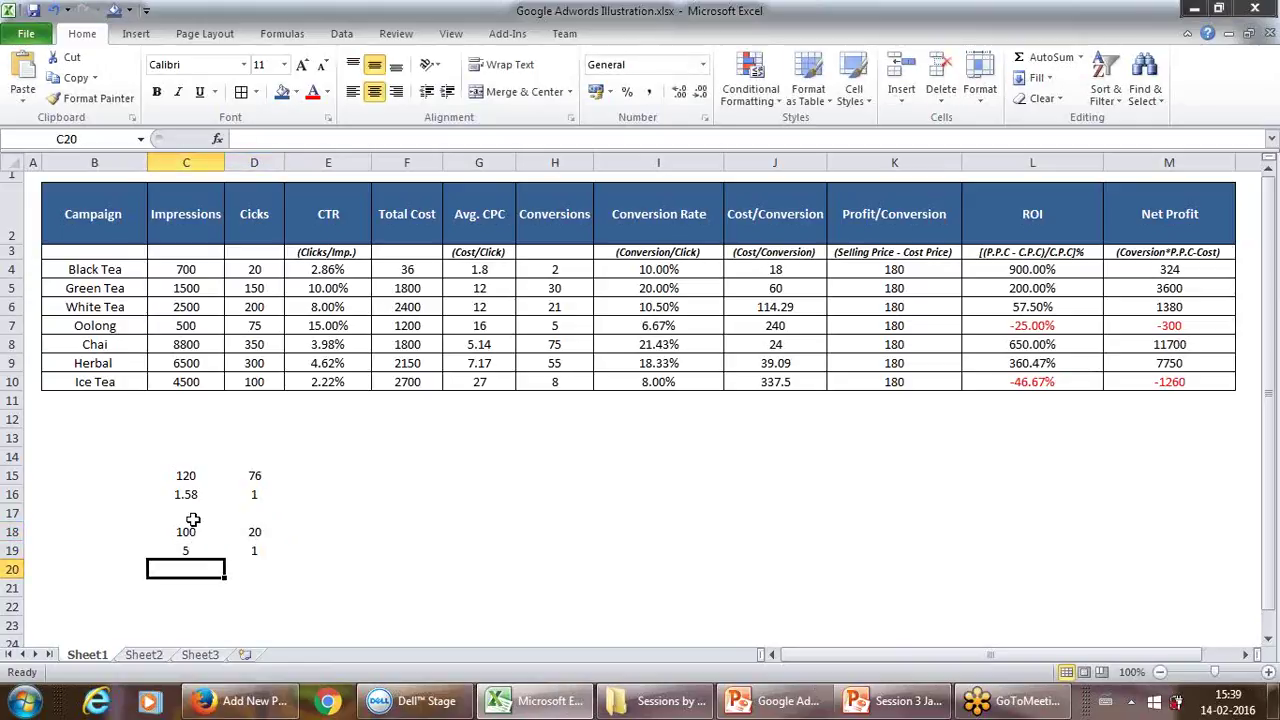
key("Down")
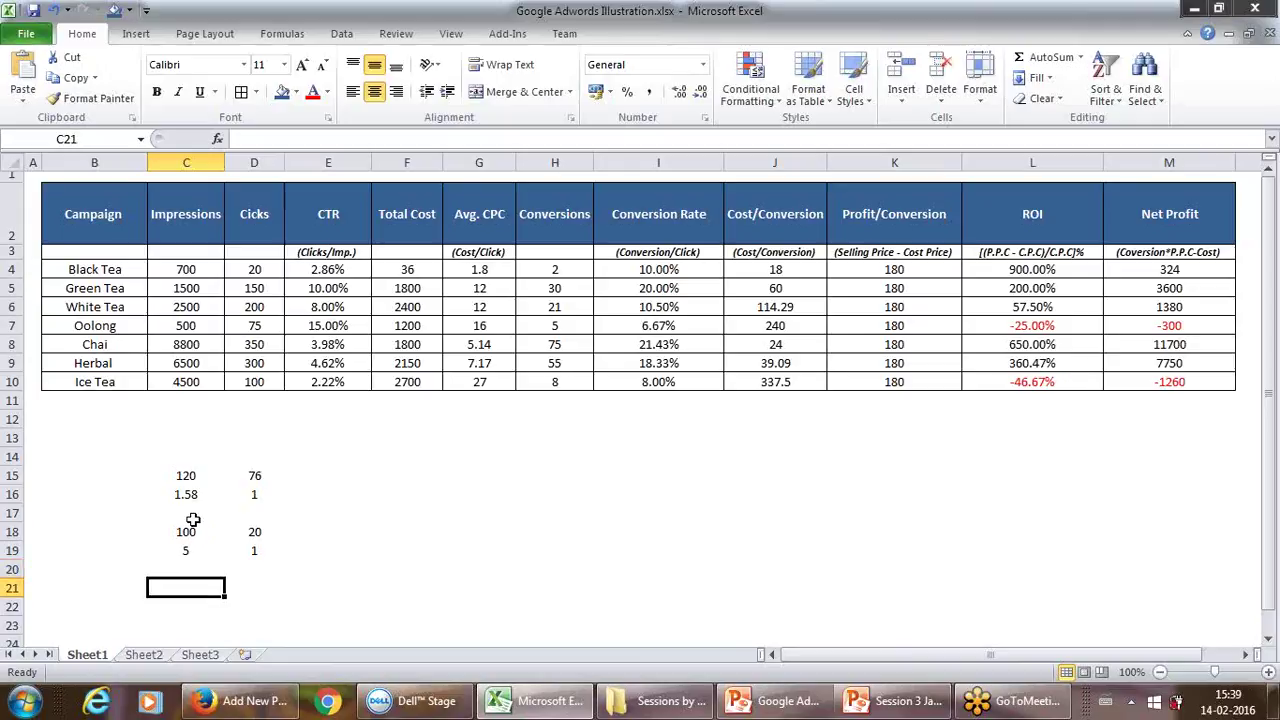
type("400")
key("Tab")
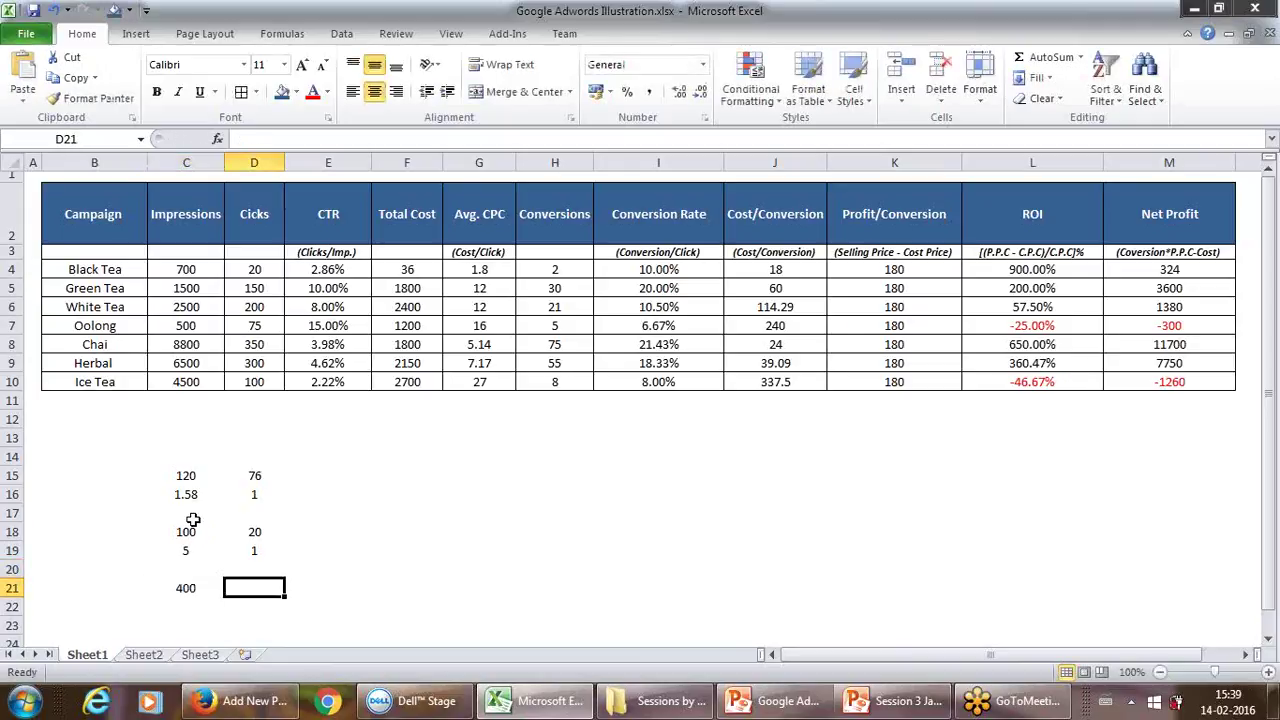
type("80")
key("Return")
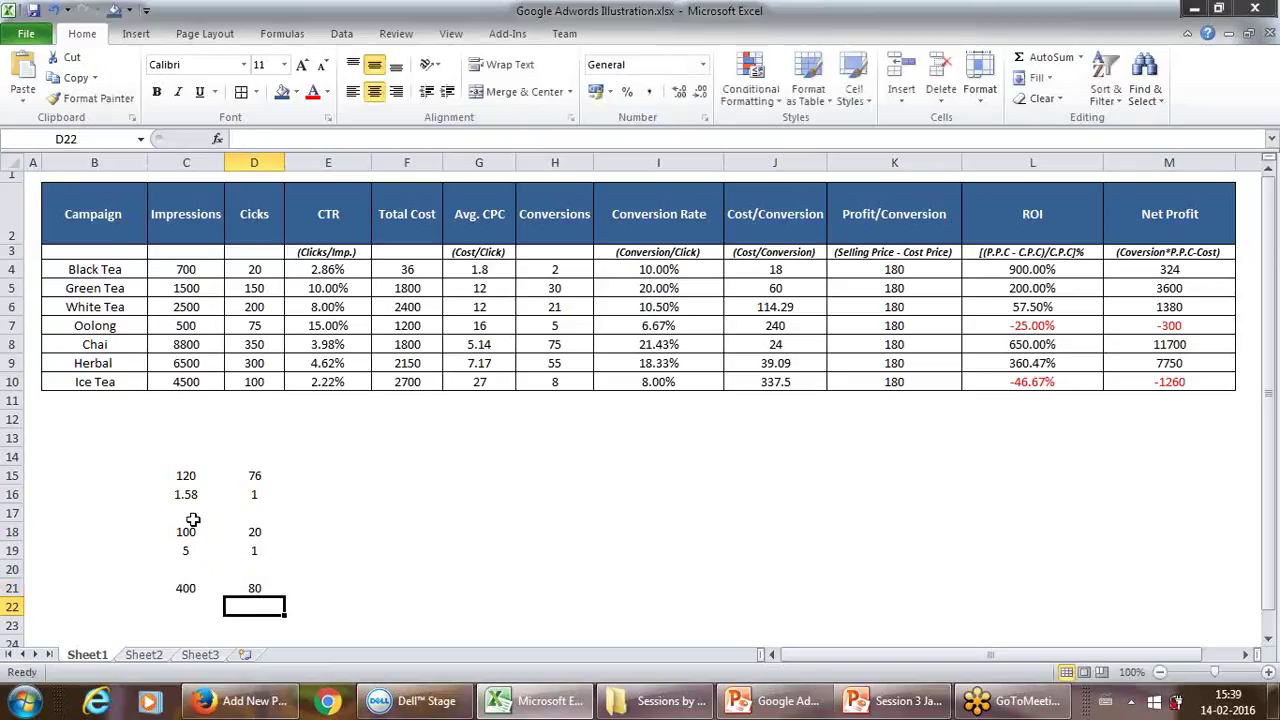
type("5")
key("Tab")
type("1")
key("Tab")
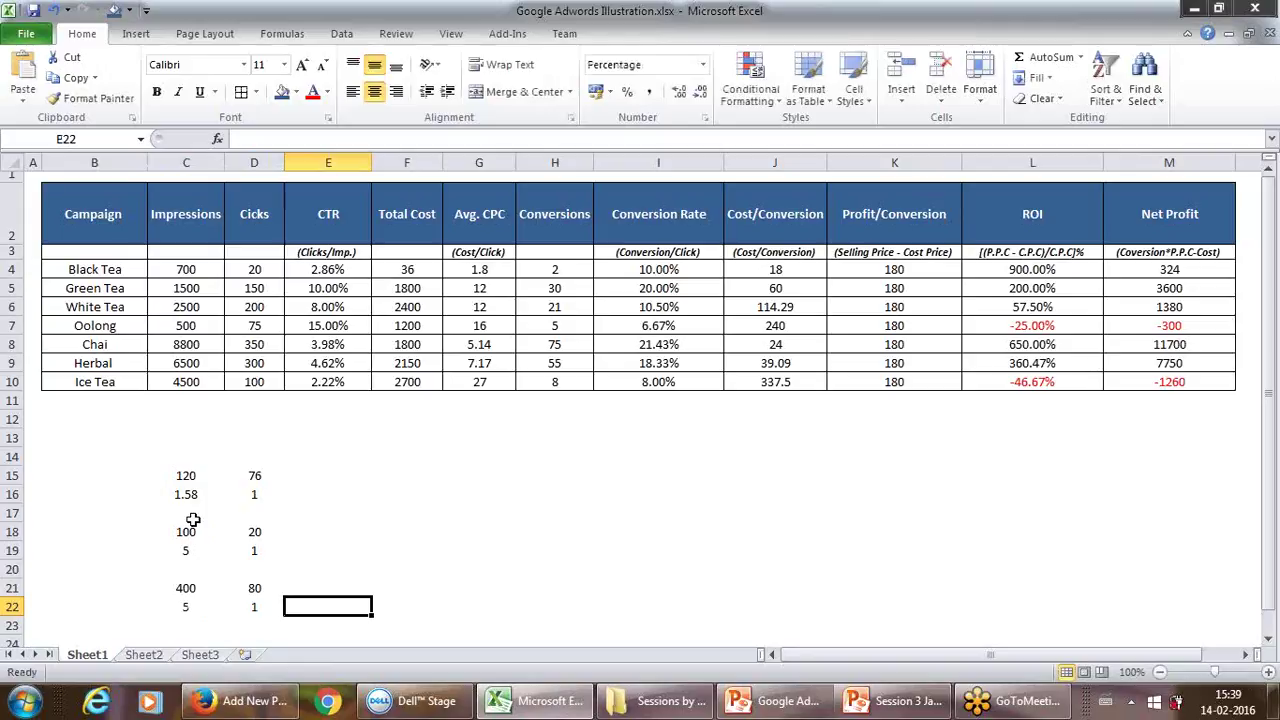
Step: Check the row 22 values, then switch back to the WordPress post in Firefox
key("Left")
key("Left")
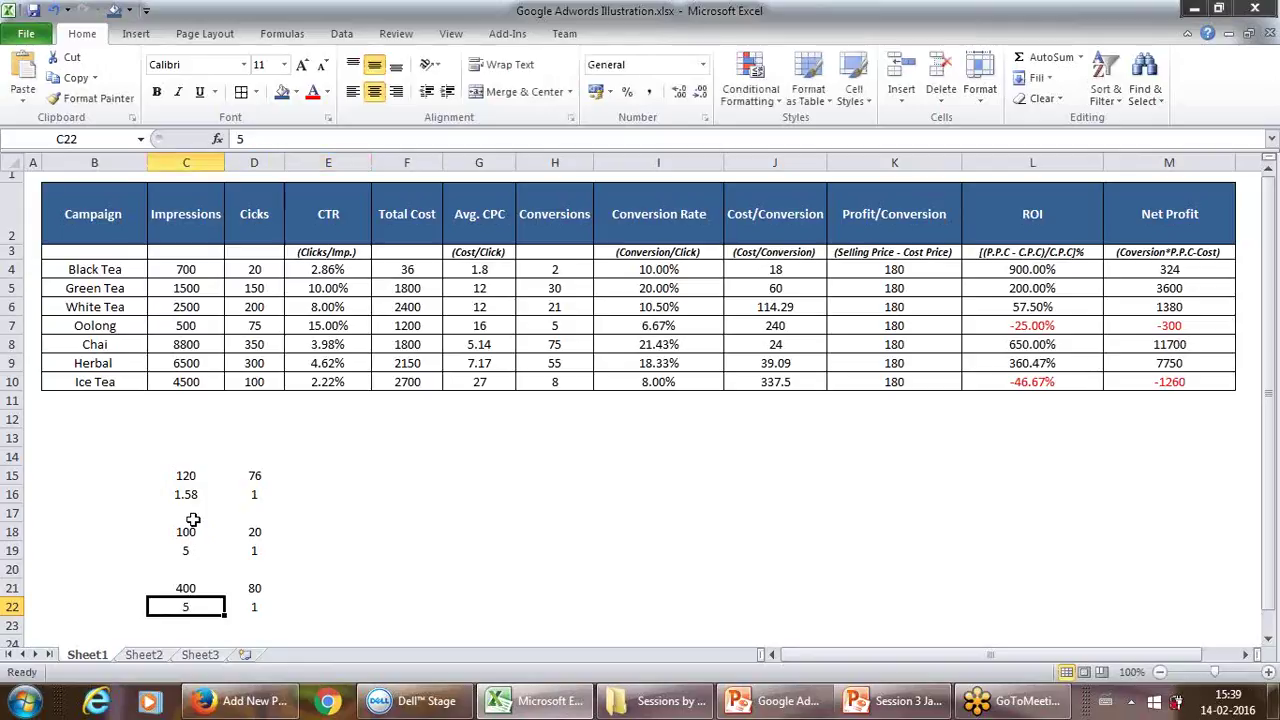
key("Right")
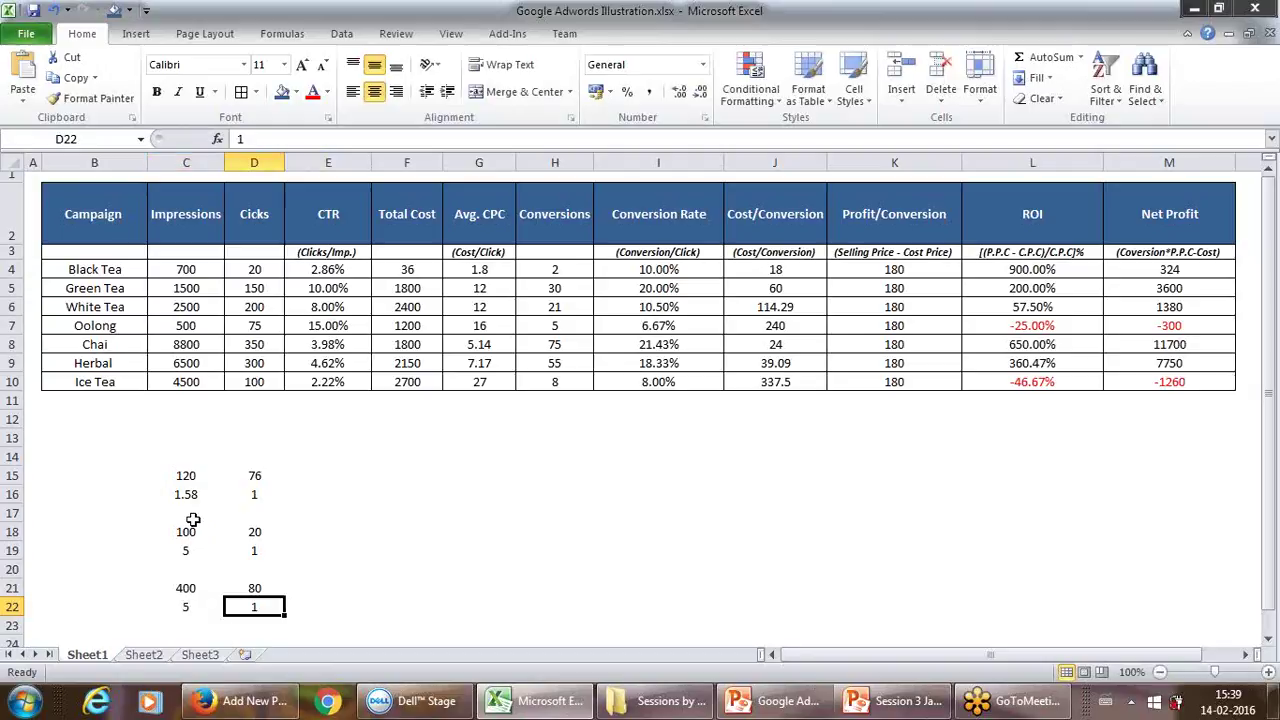
key("Right")
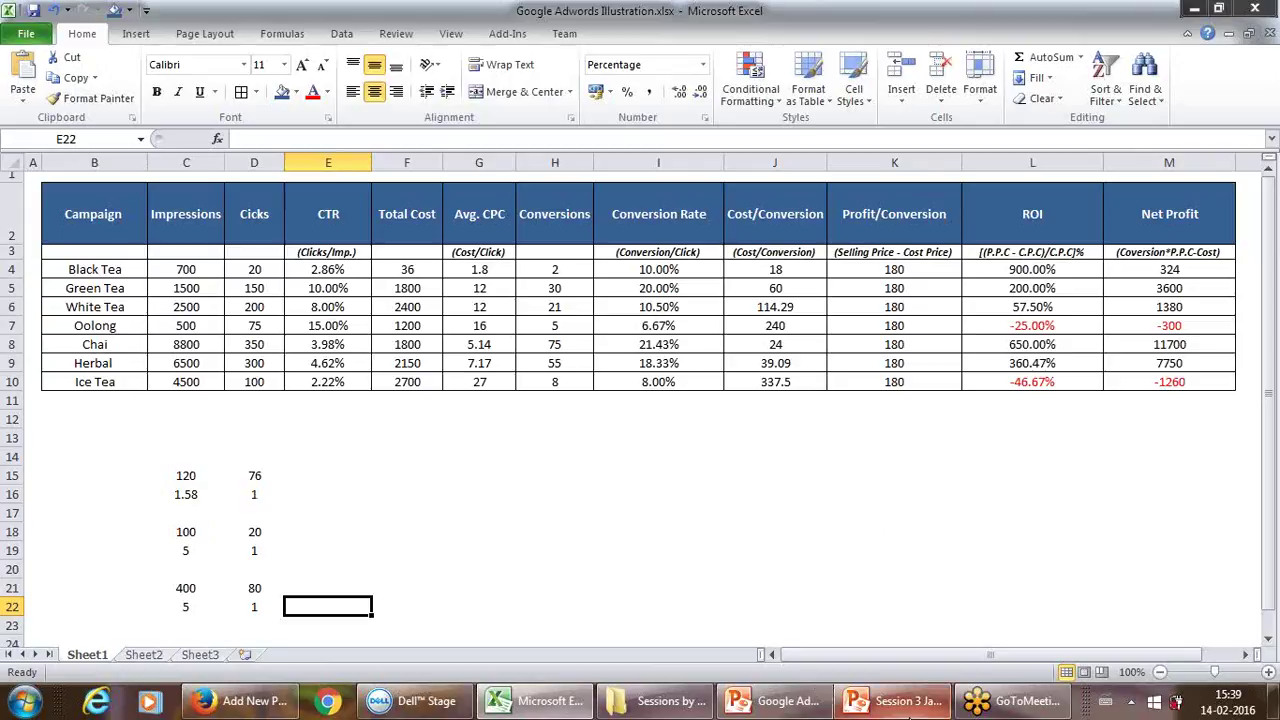
mouse_move(540, 701)
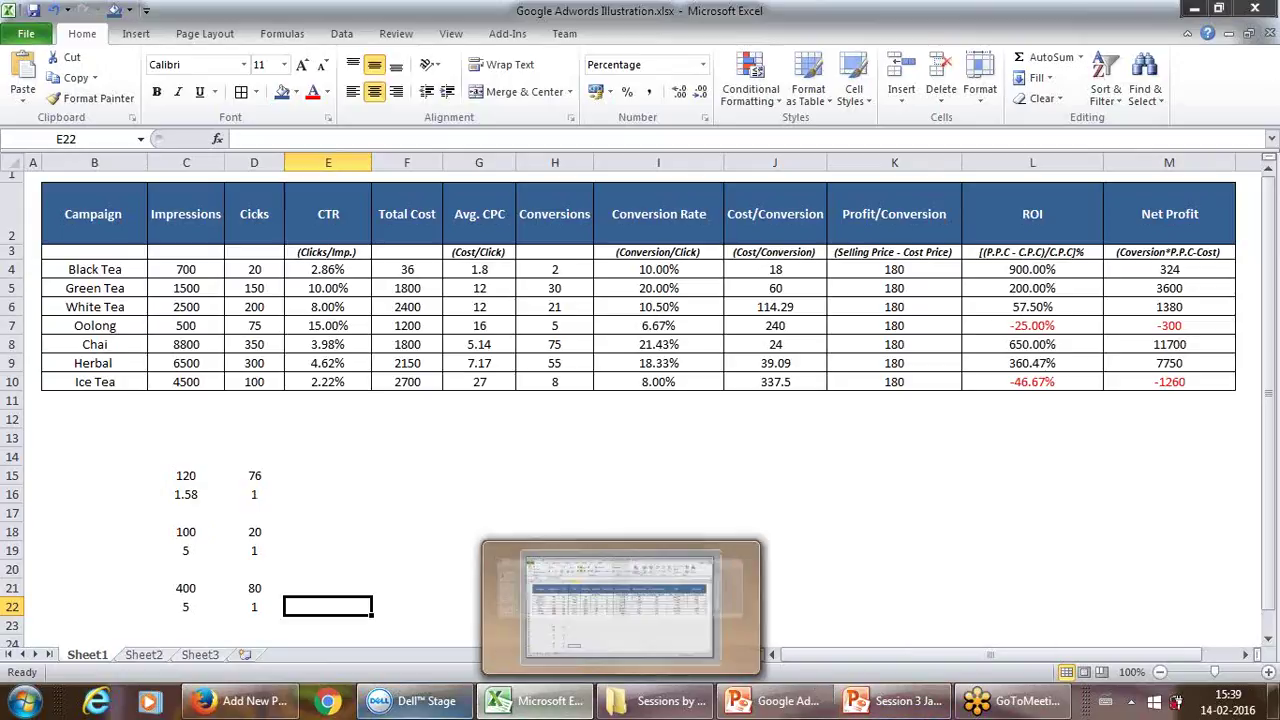
left_click(207, 701)
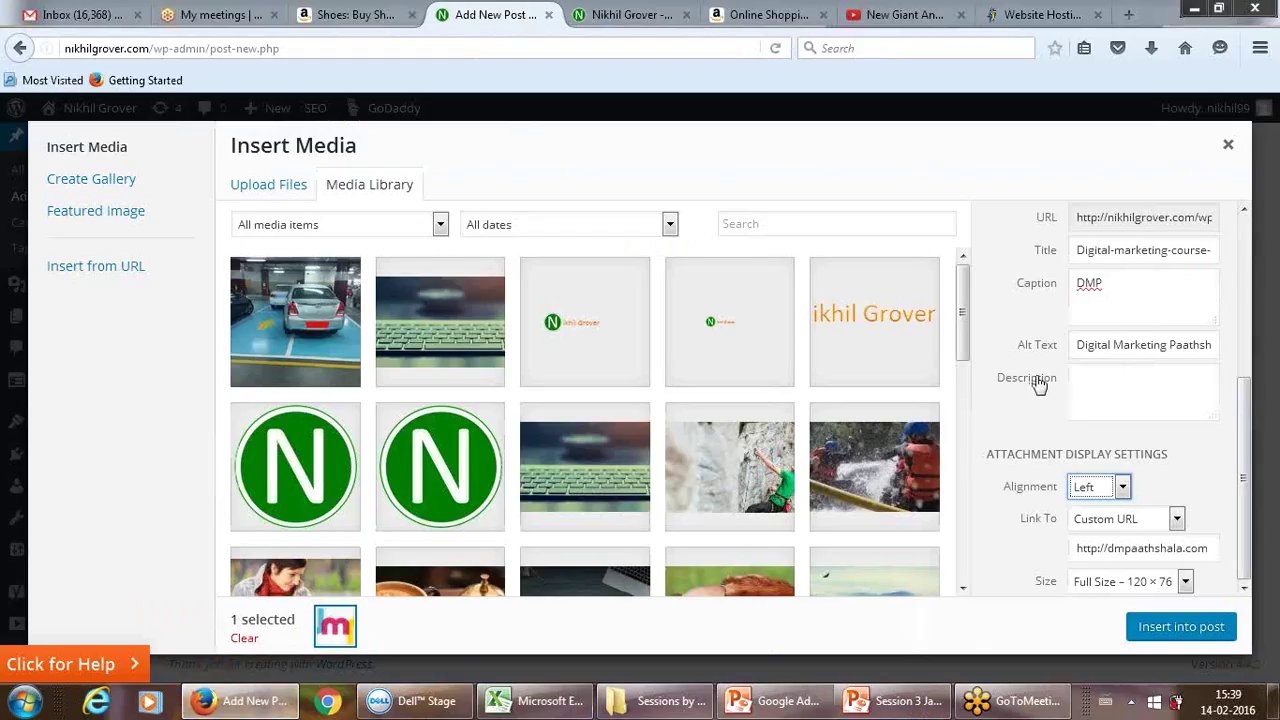
Step: Insert the dmp logo with caption DMP and start a new category
left_click(1163, 628)
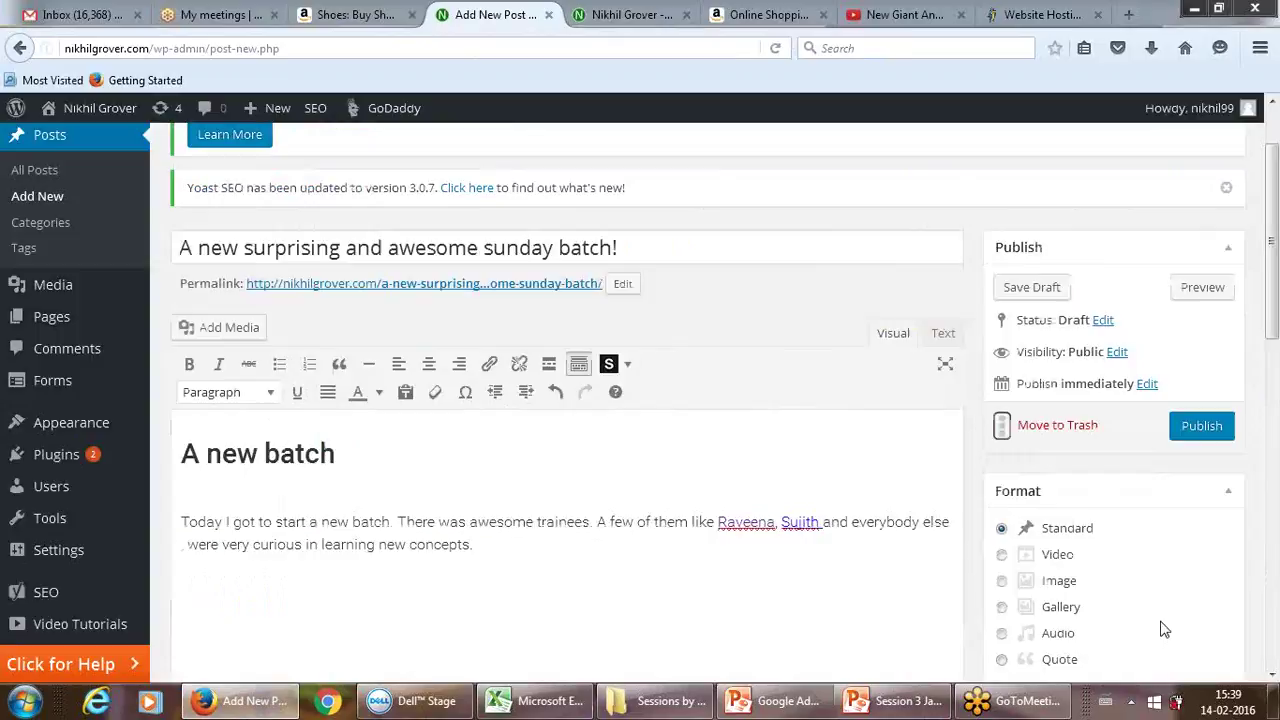
scroll(1107, 467, "down", 1)
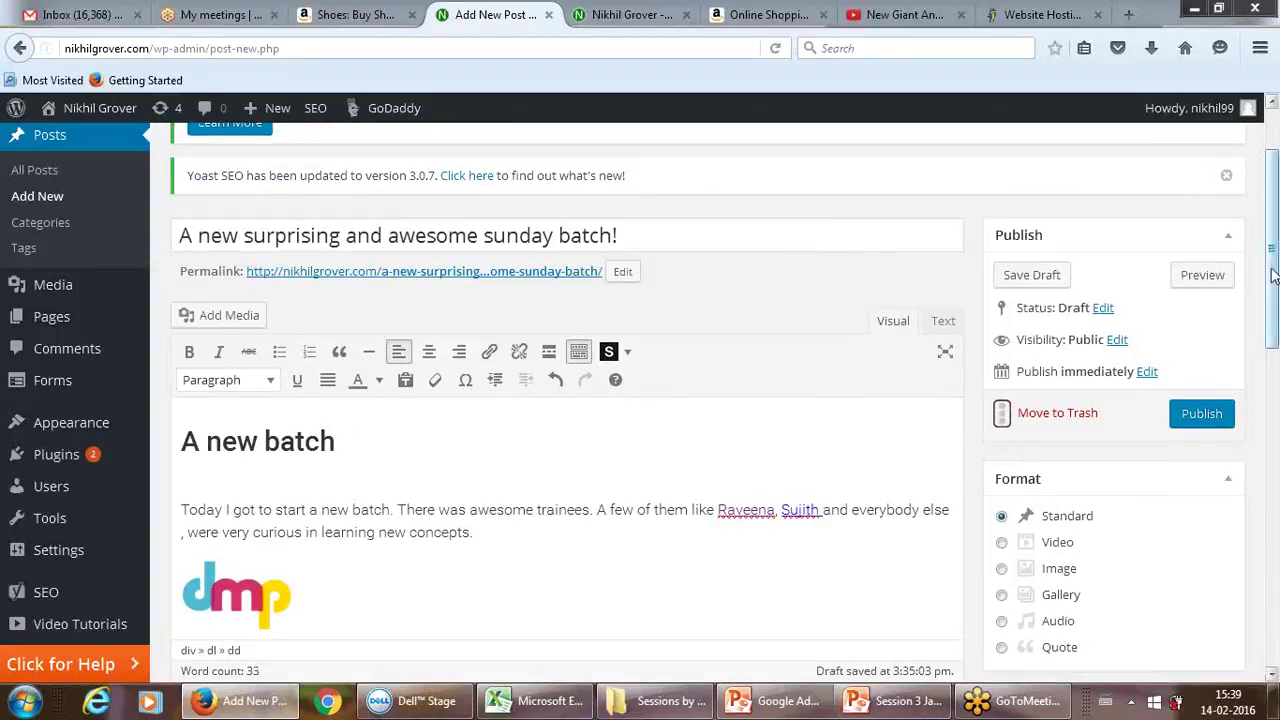
type("DMP")
scroll(1273, 290, "up", 3)
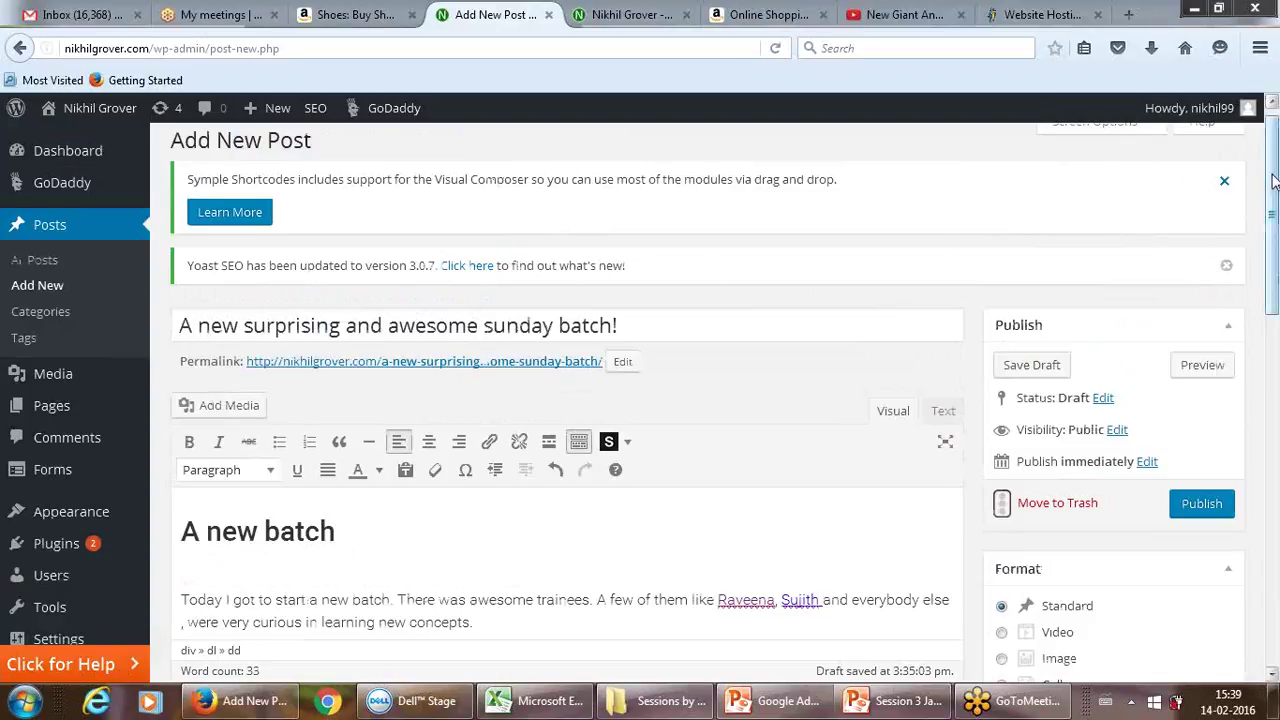
left_click_drag(1272, 160, 1273, 376)
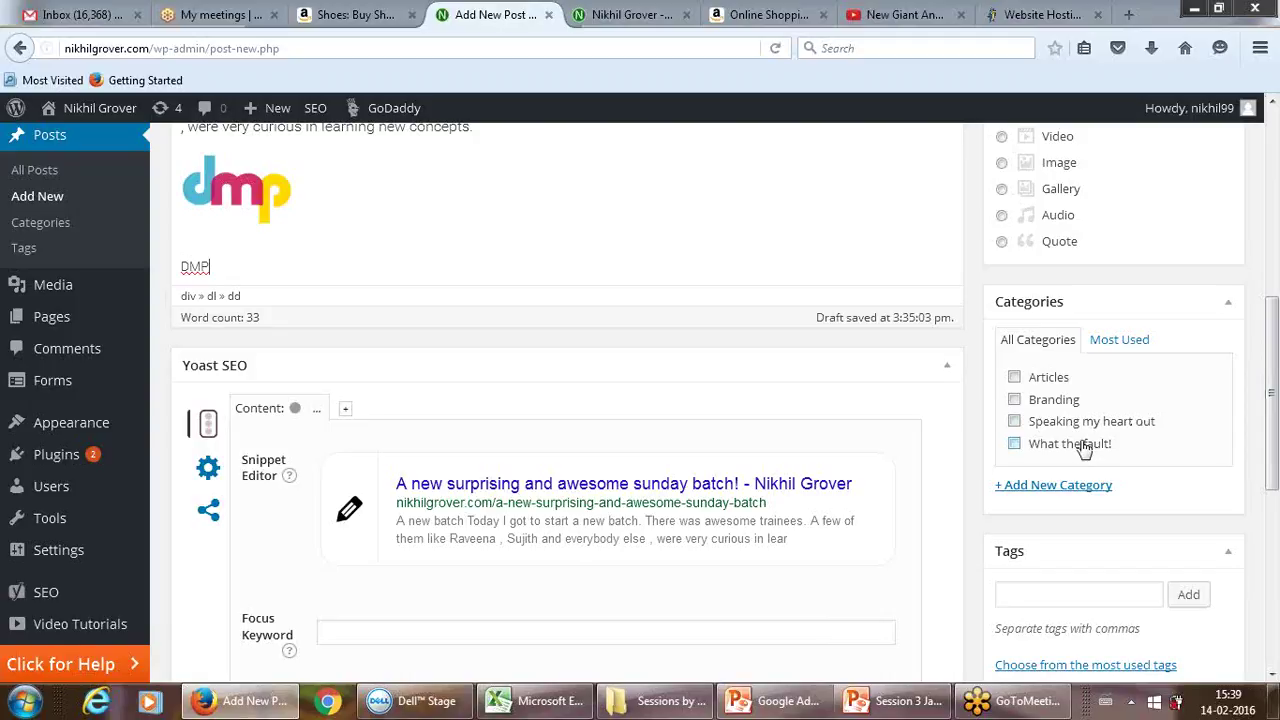
left_click(1035, 490)
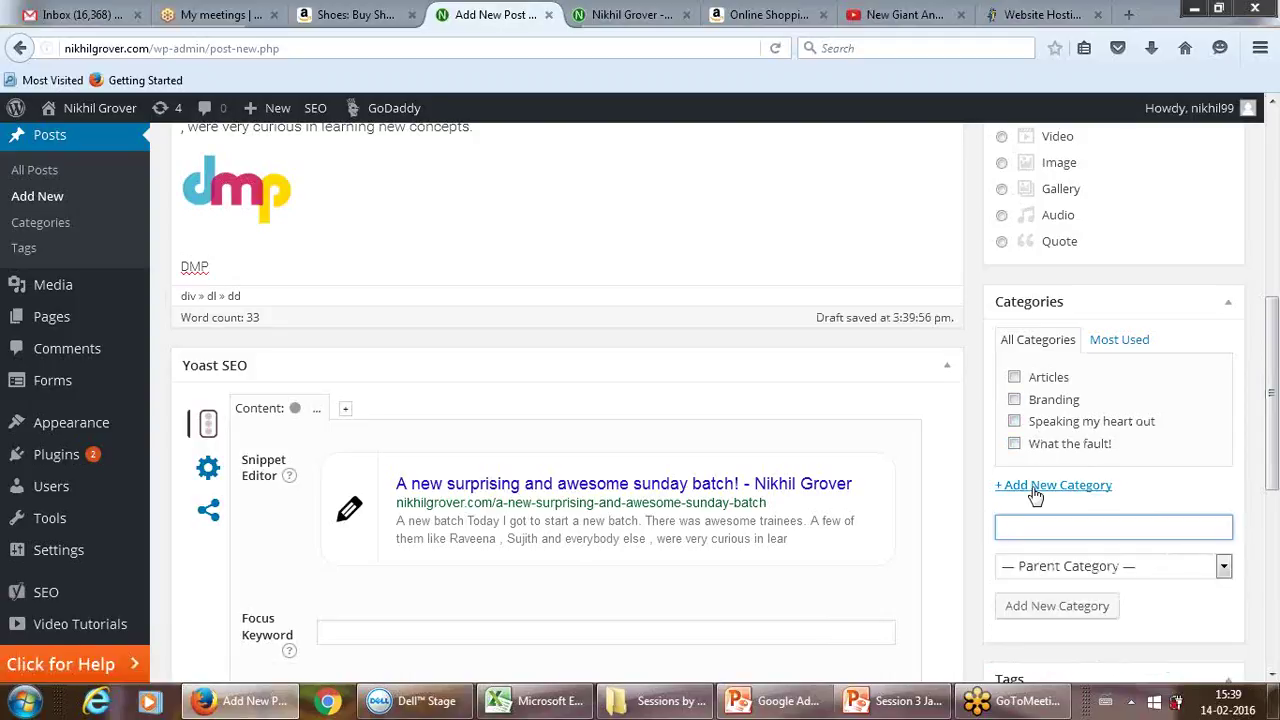
Step: Fill the new category name with Batchmates
left_click(1027, 531)
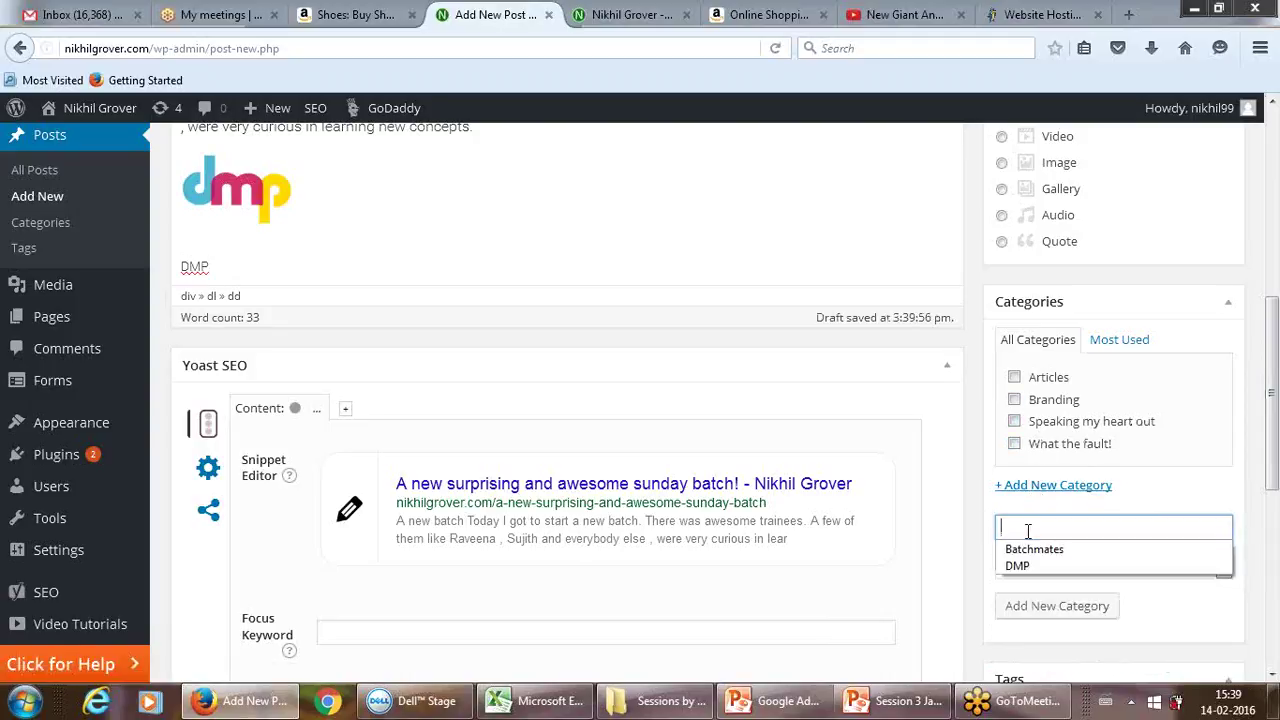
key("Down")
key("Return")
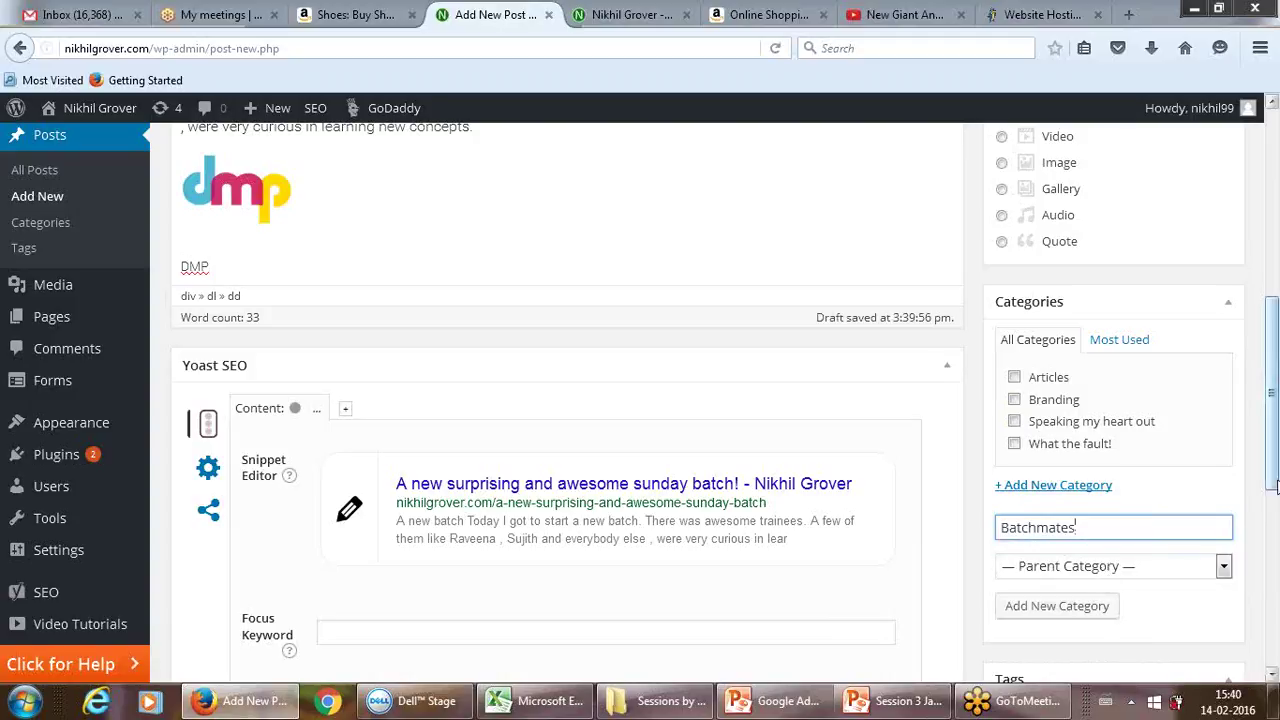
left_click_drag(1274, 474, 1274, 553)
Step: Add the tags batchmates and Digital Marketing to the post
left_click(1101, 531)
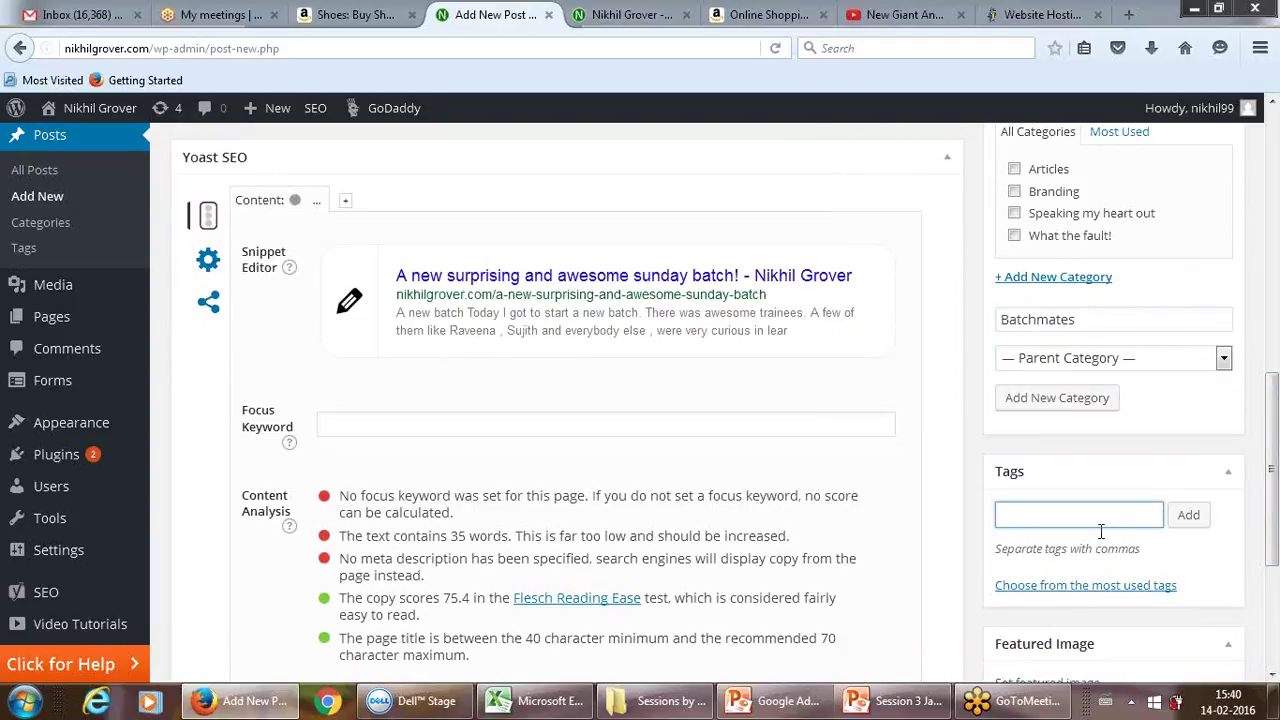
type("batchmates")
key("Return")
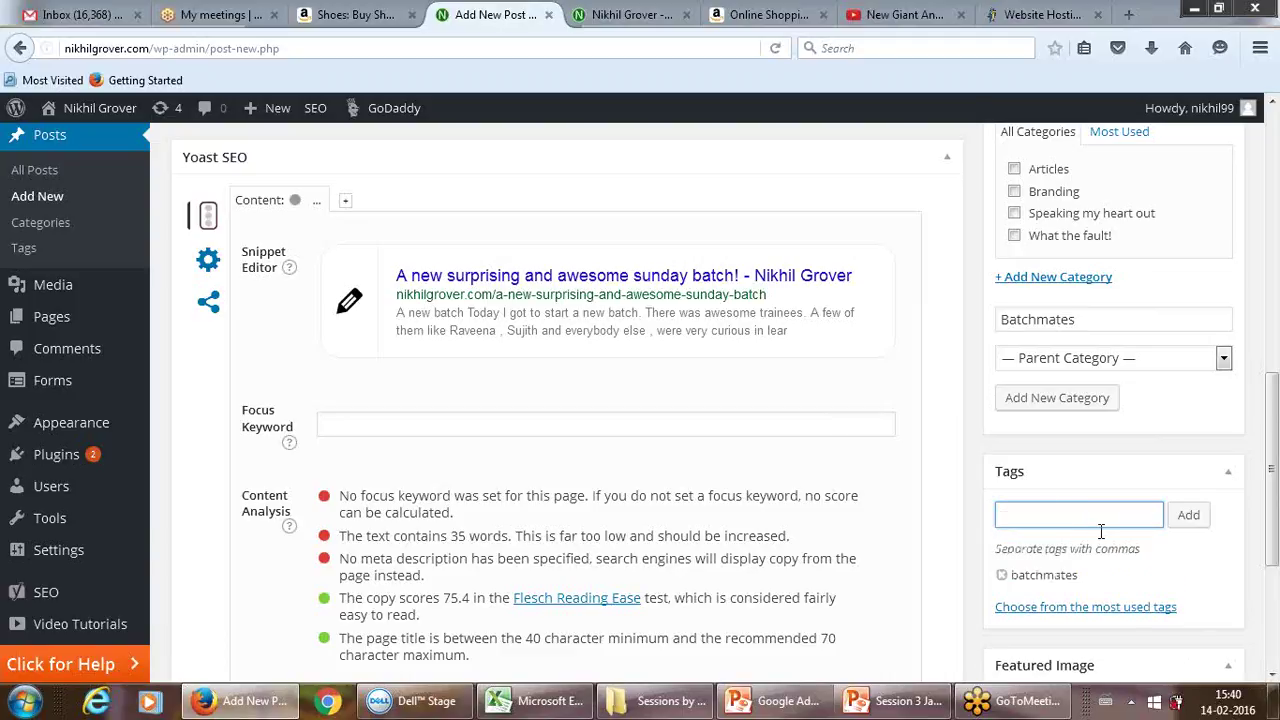
type("digital ")
type("me")
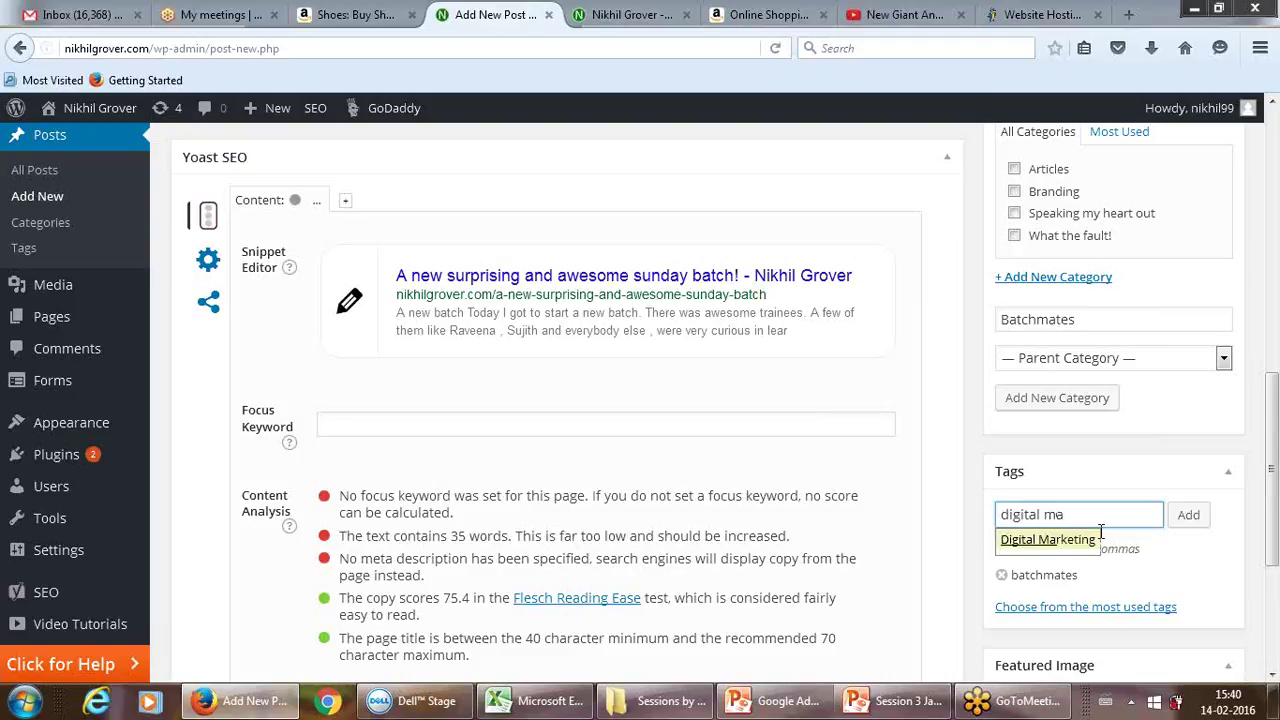
left_click(1098, 538)
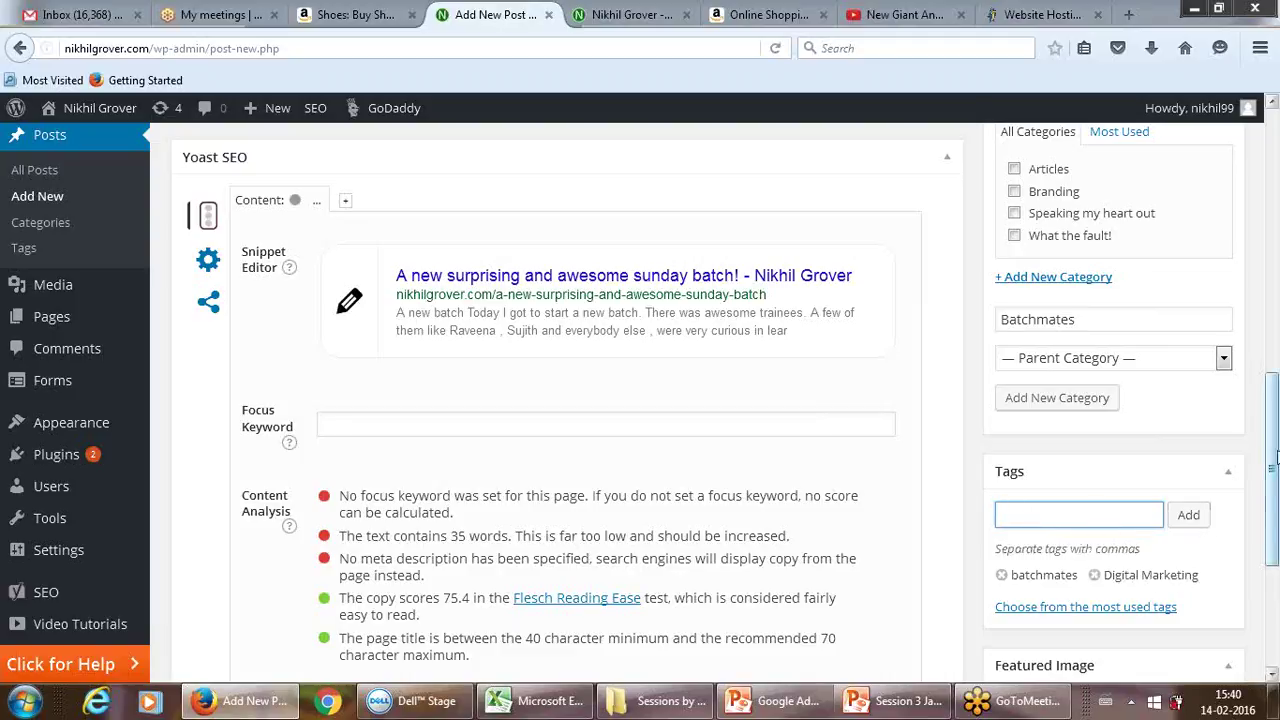
Step: Open and close the featured image picker without choosing an image
left_click_drag(1266, 443, 1272, 562)
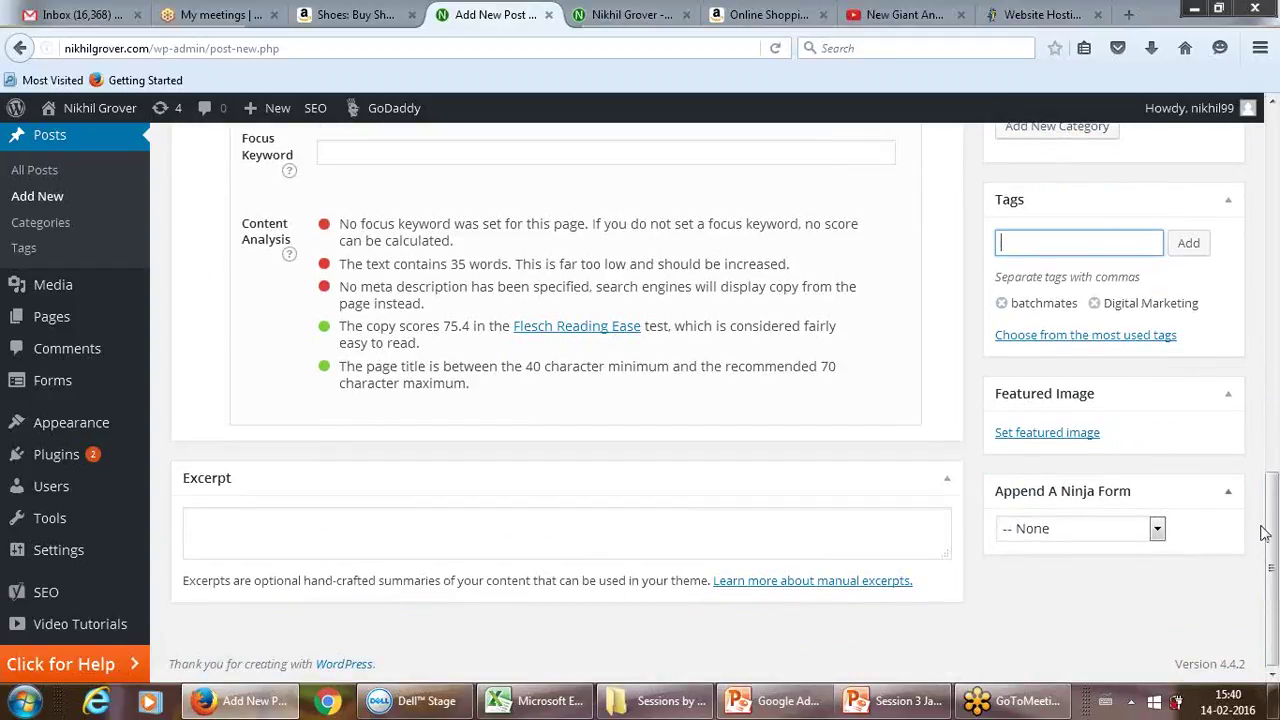
left_click(1071, 442)
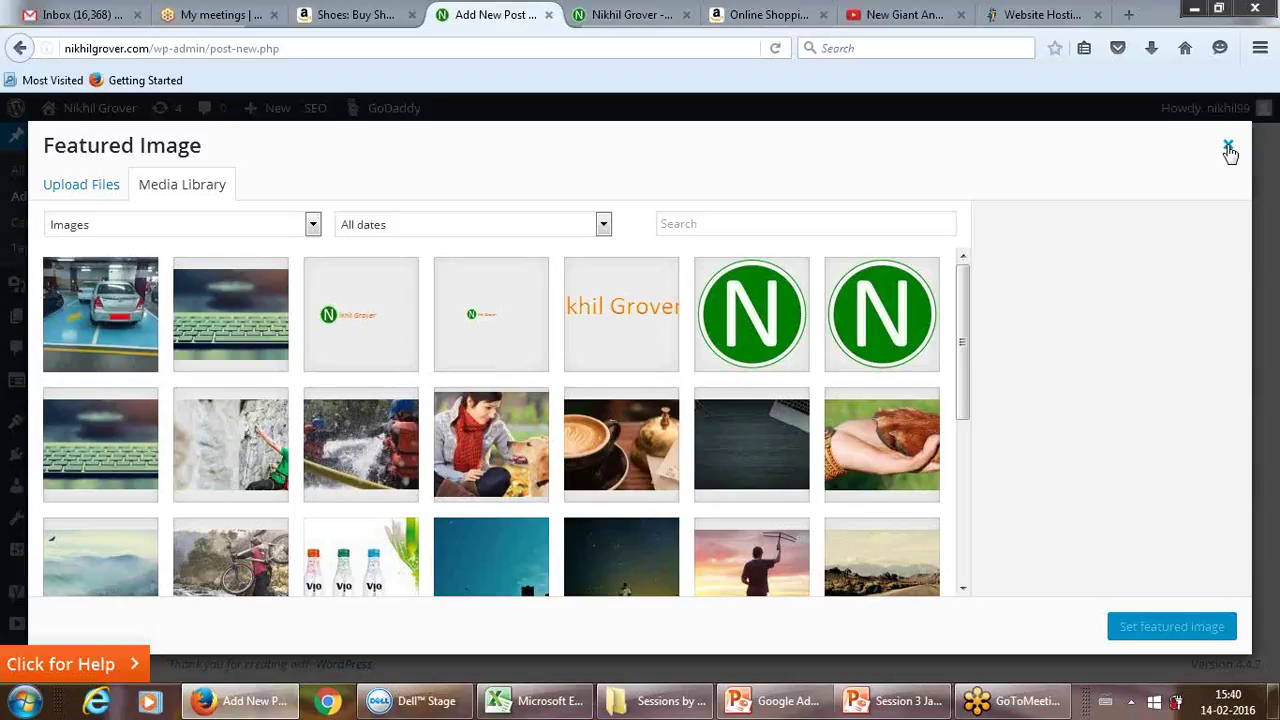
left_click(1229, 148)
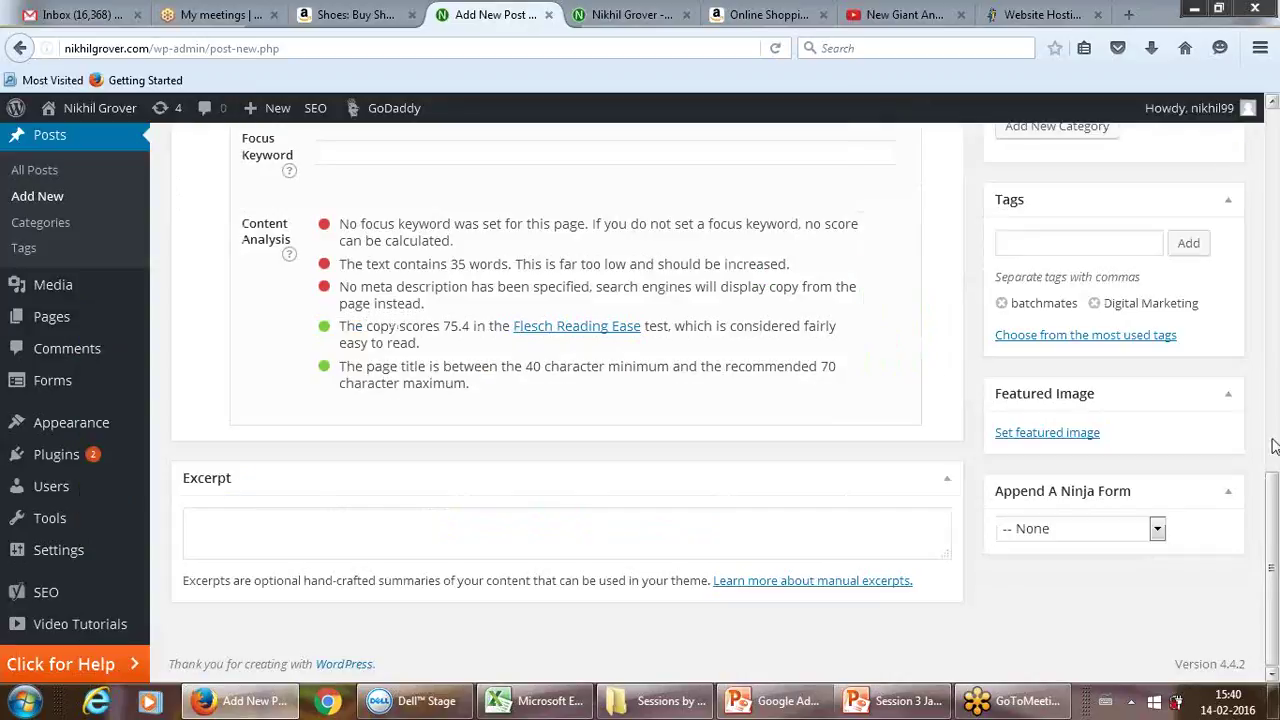
left_click_drag(1273, 530, 1268, 152)
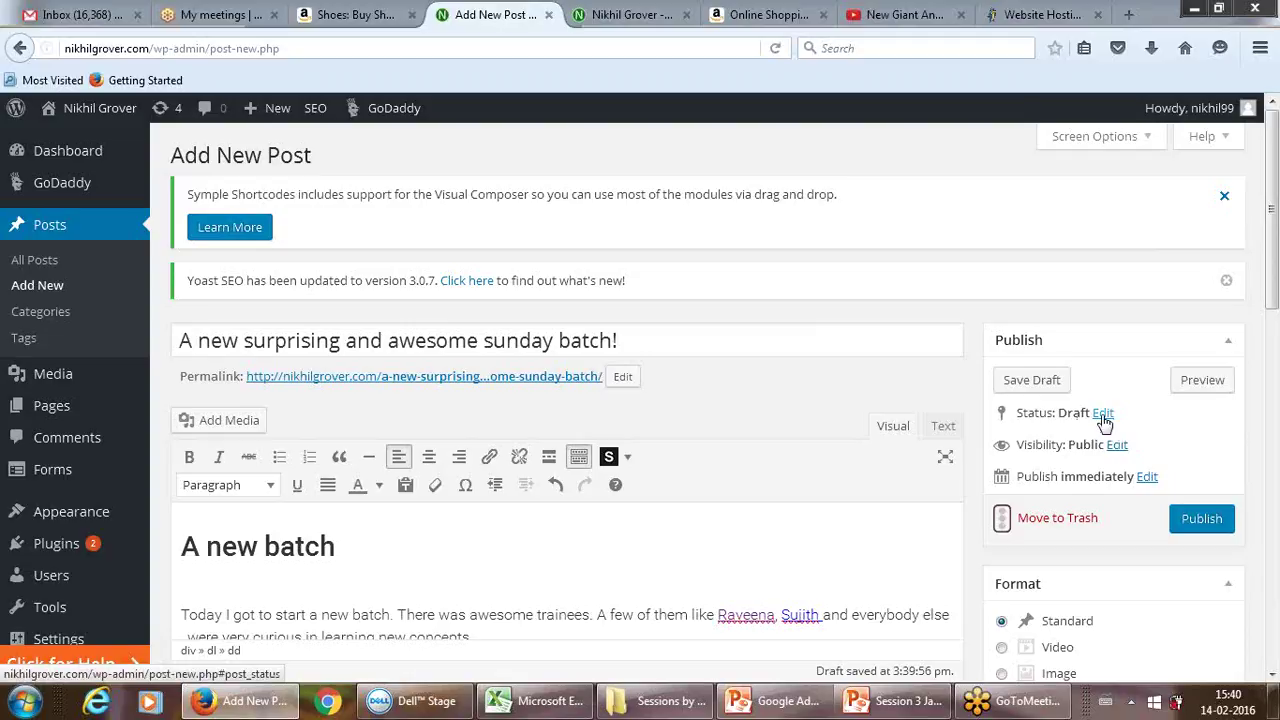
Step: Try password-protected visibility with a password, then clear it and set visibility to Public
left_click(1103, 414)
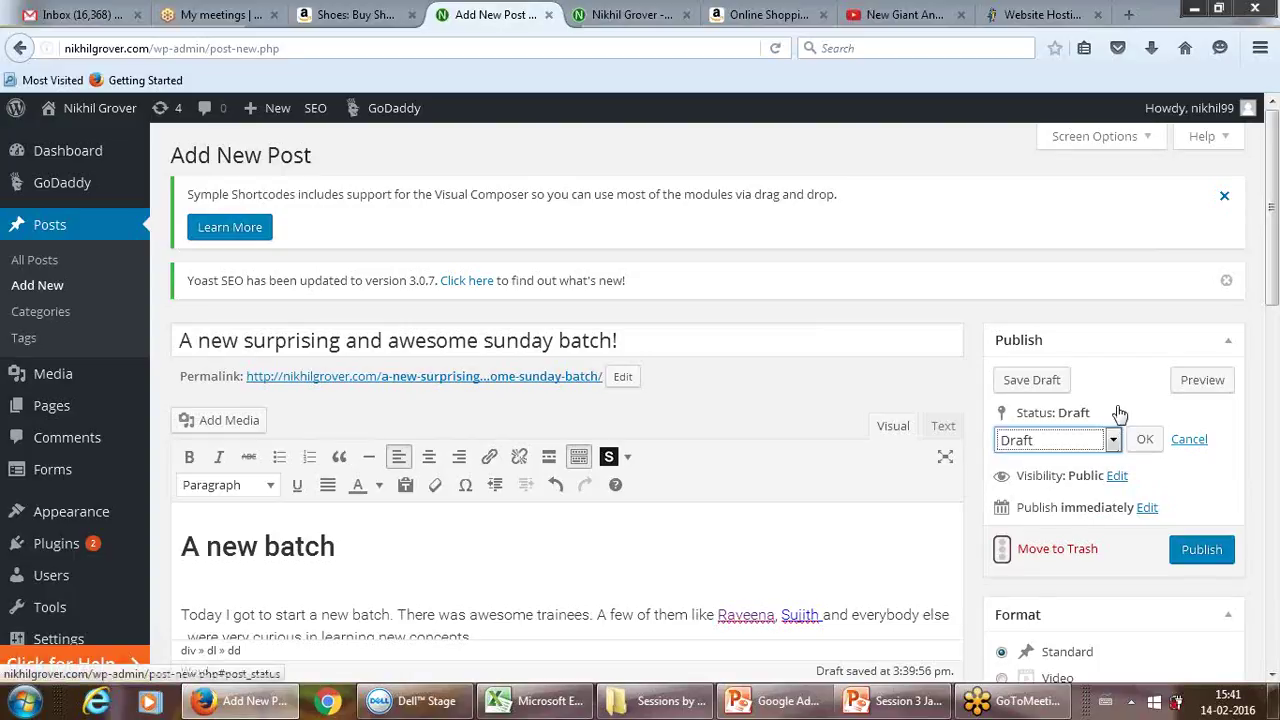
left_click(1189, 439)
left_click(1116, 447)
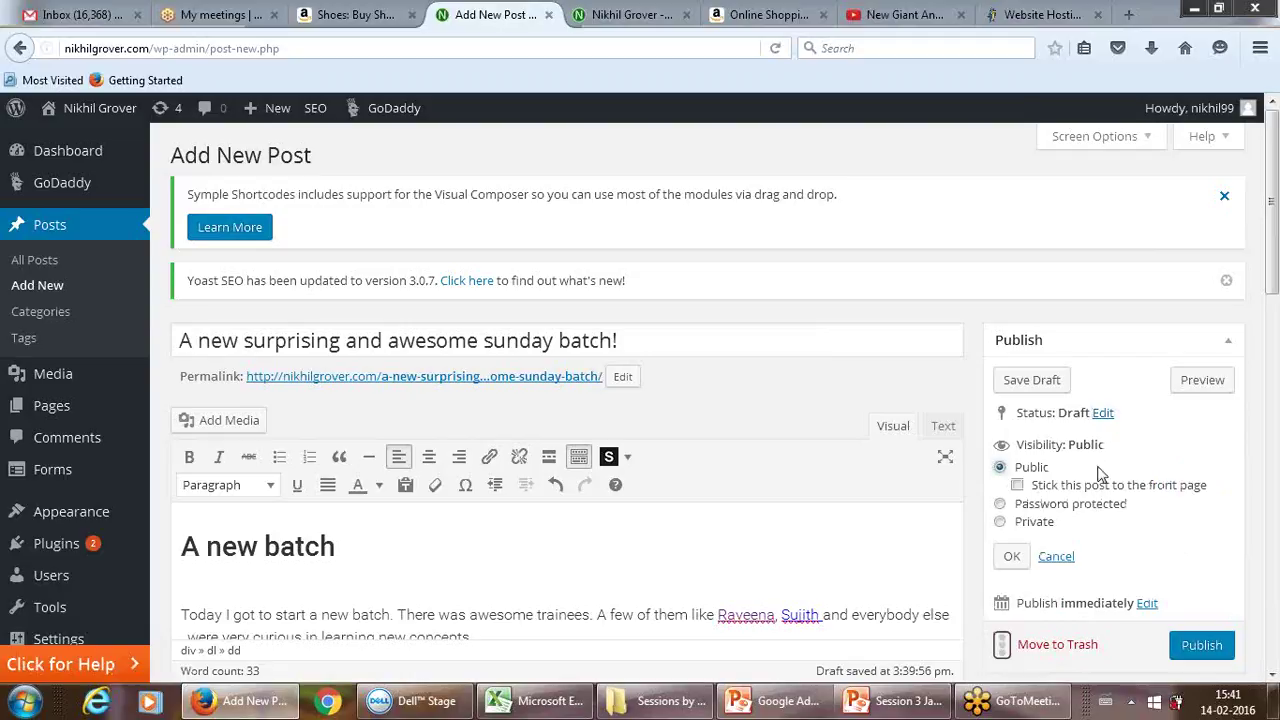
left_click(1065, 511)
left_click(1053, 527)
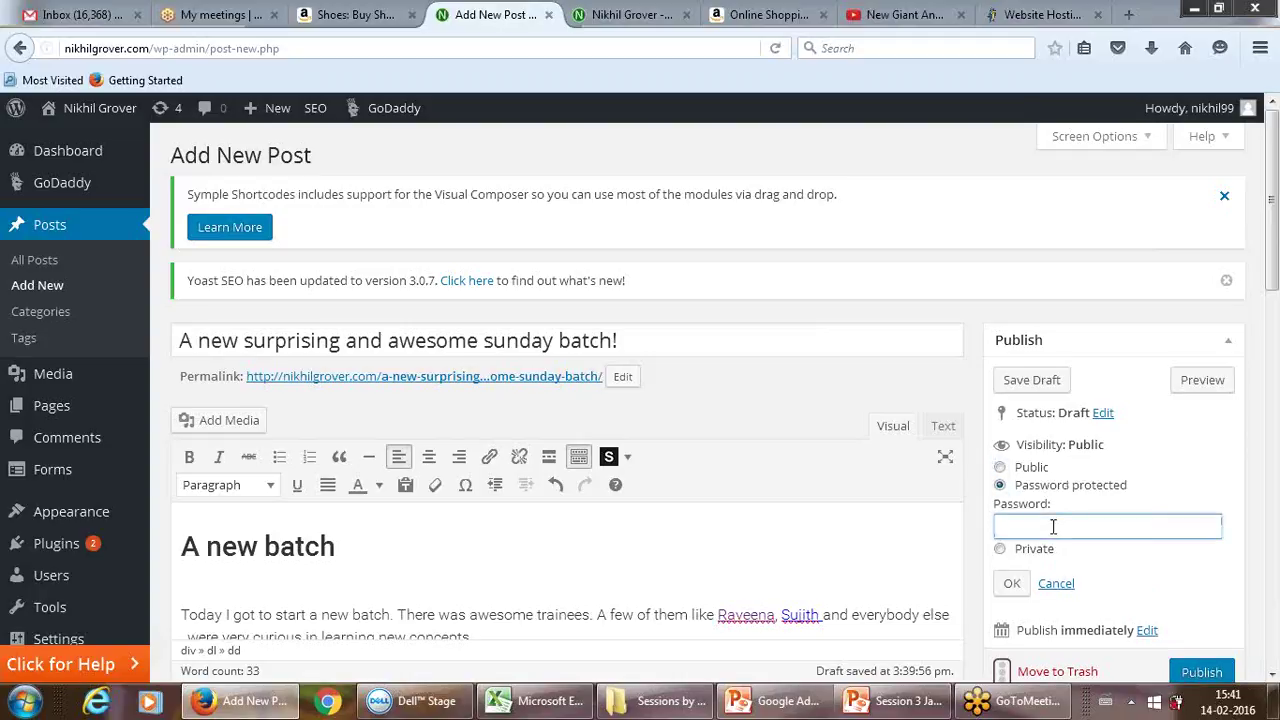
key("ctrl+a")
key("BackSpace")
left_click(1001, 468)
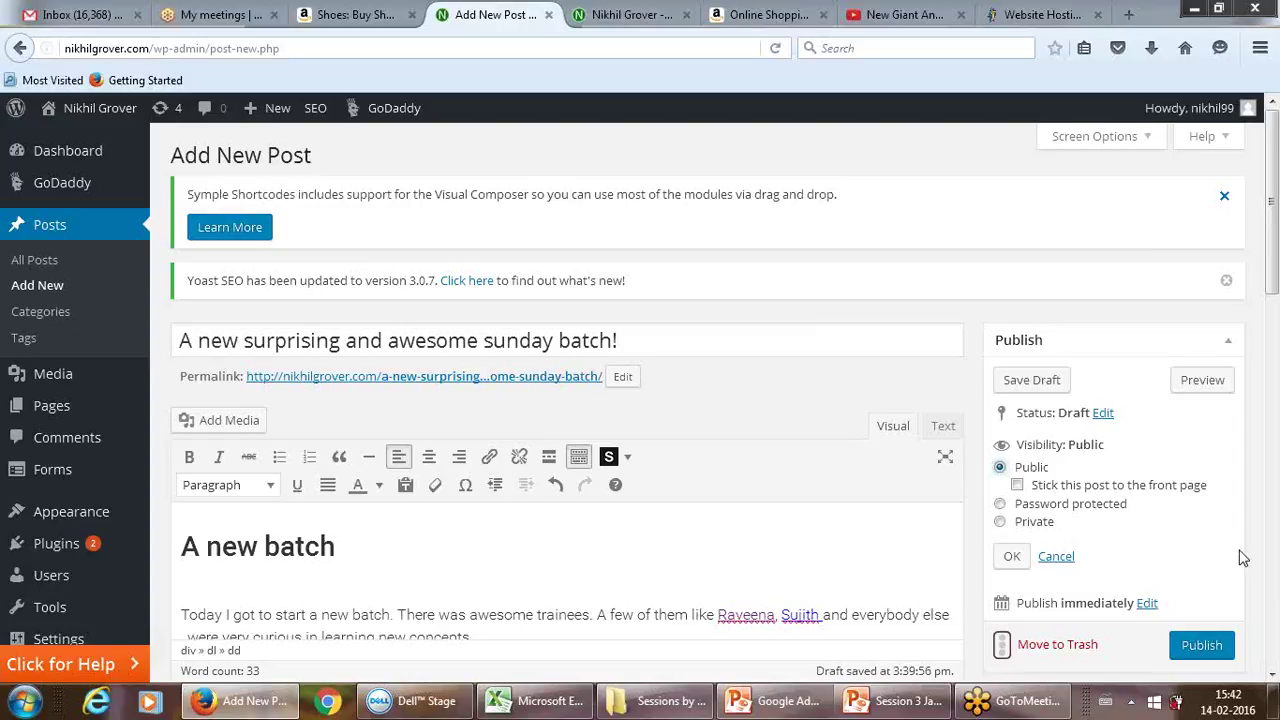
Step: Leave the publish date unchanged and publish the post immediately
left_click(1146, 604)
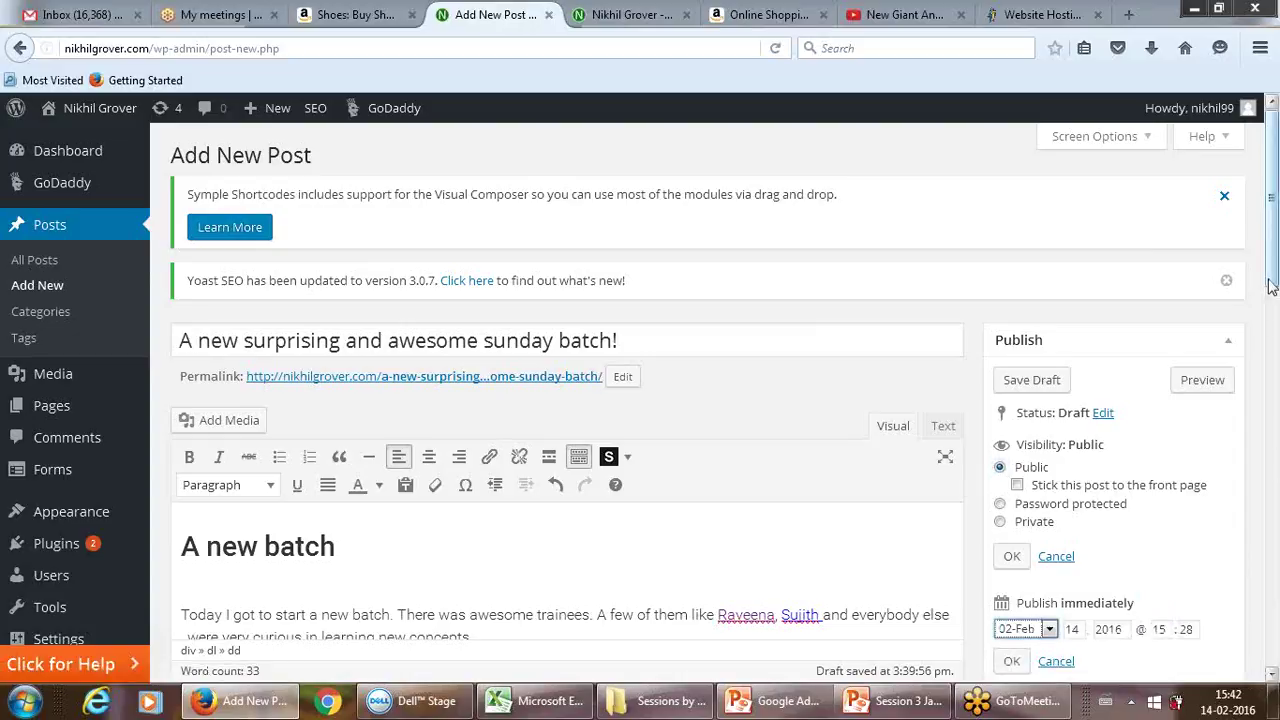
left_click_drag(1272, 284, 1273, 338)
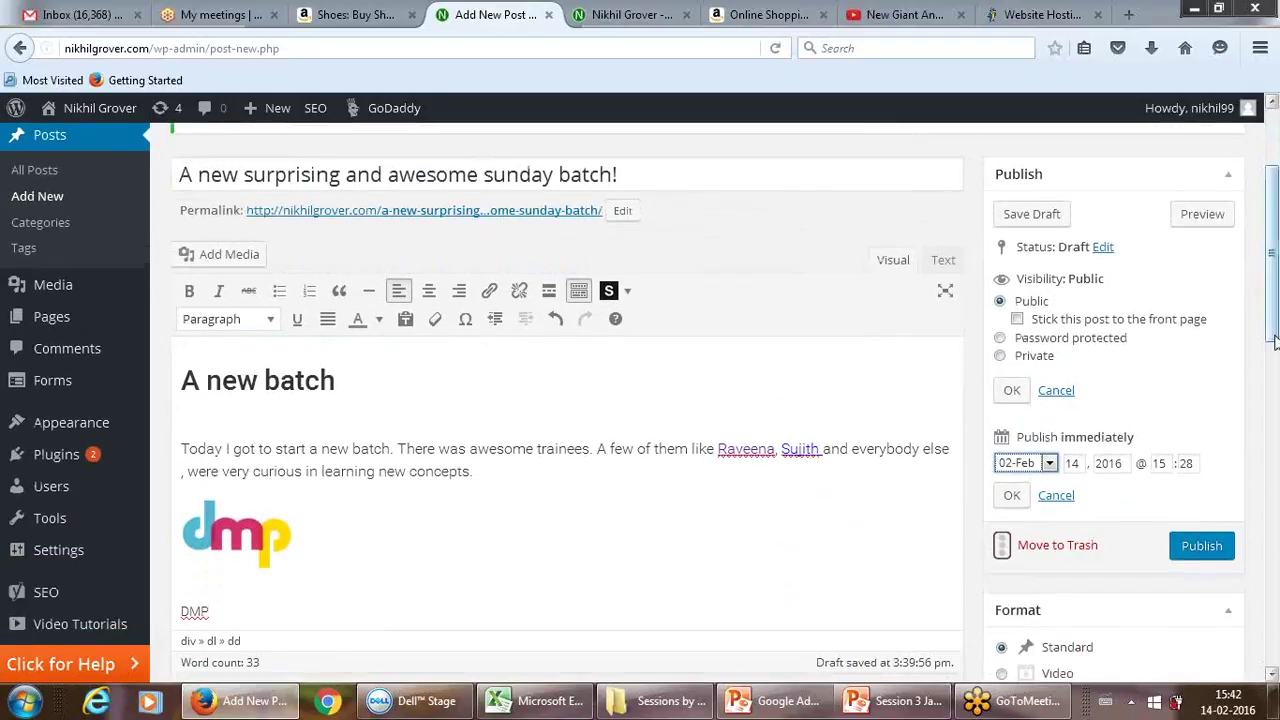
left_click(1058, 495)
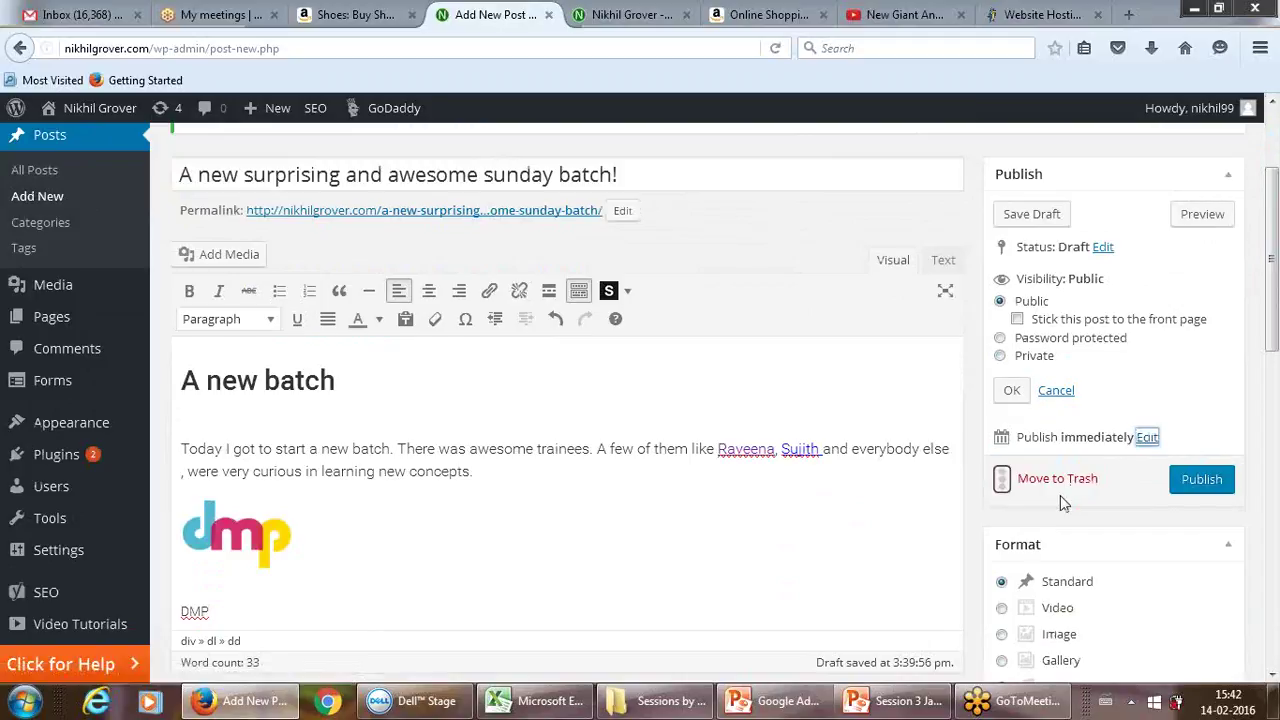
left_click(1194, 484)
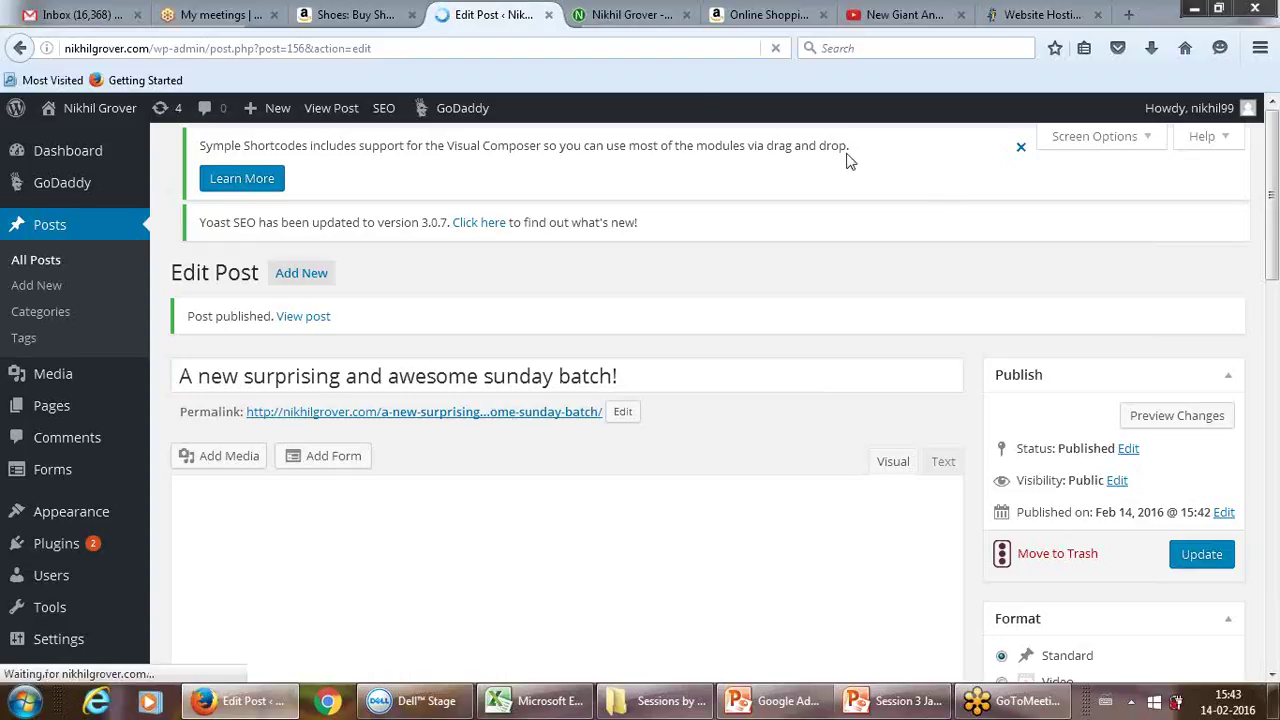
Step: Reload the live site's home page and open the new sunday batch post
left_click(627, 12)
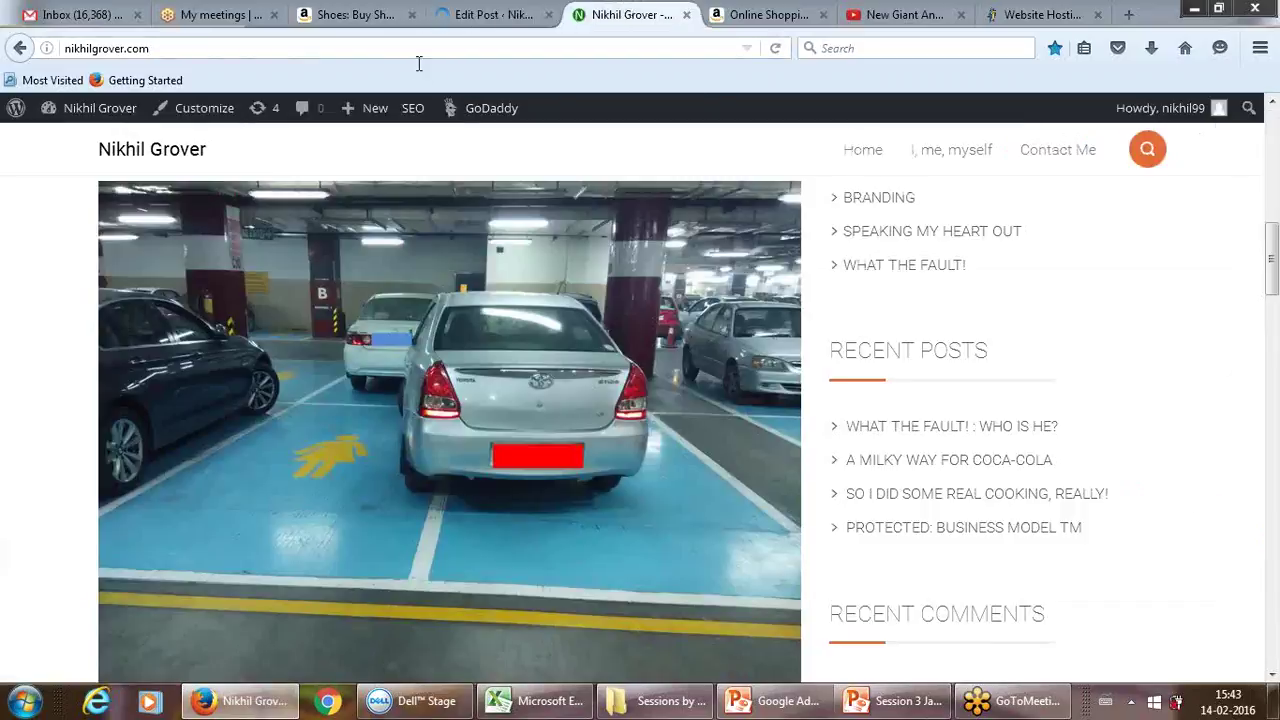
left_click(160, 152)
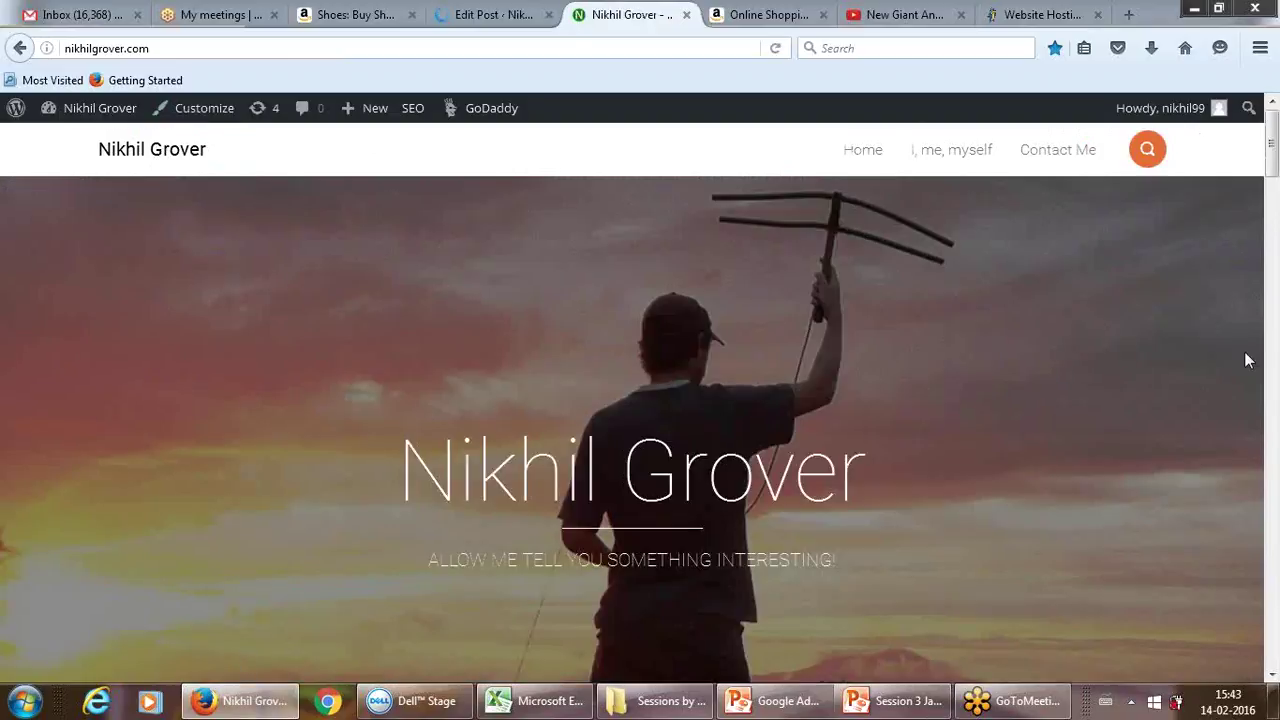
left_click_drag(1272, 165, 1274, 250)
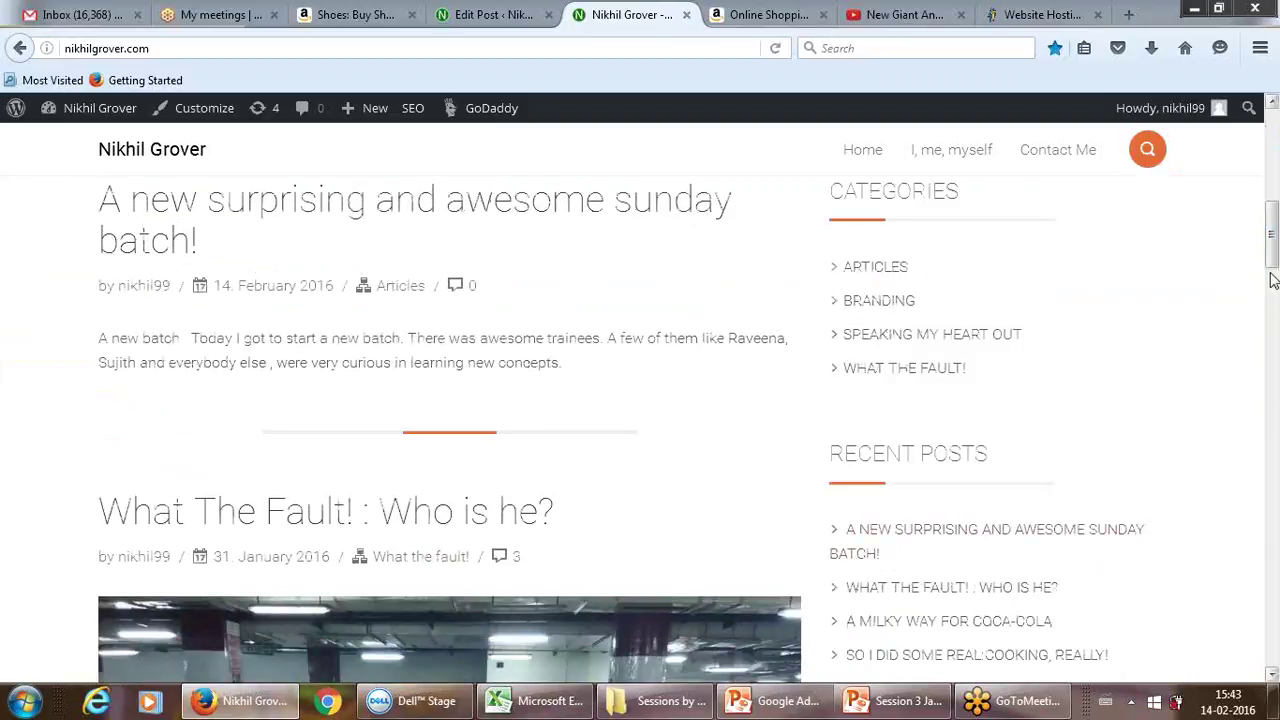
scroll(1272, 262, "up", 3)
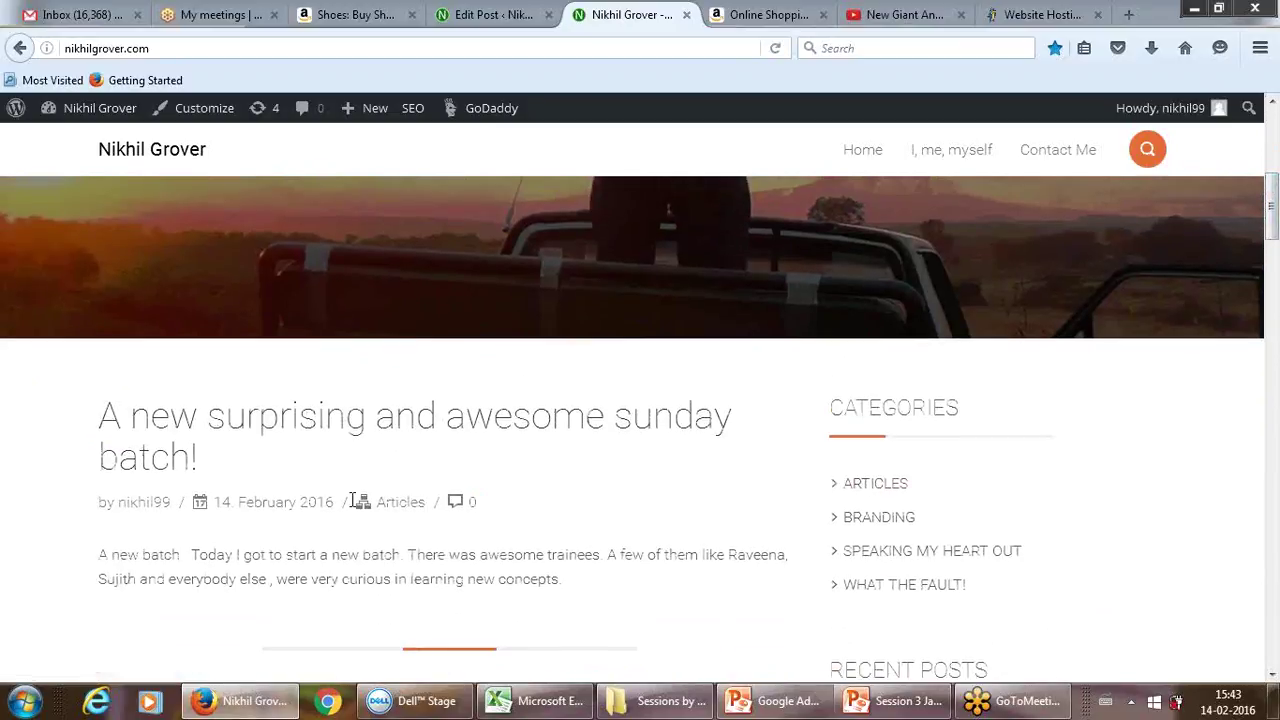
left_click(255, 421)
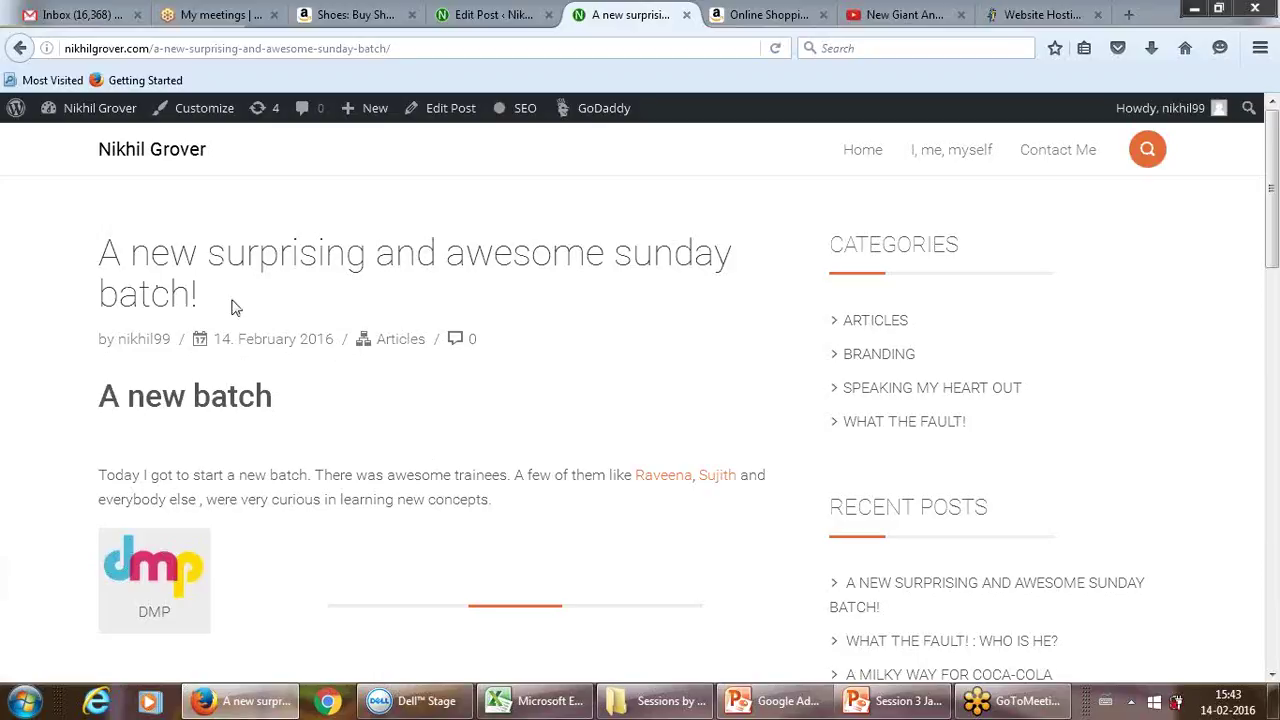
Step: Test both trainee name links and the DMP logo link, closing each opened tab
left_click(658, 480)
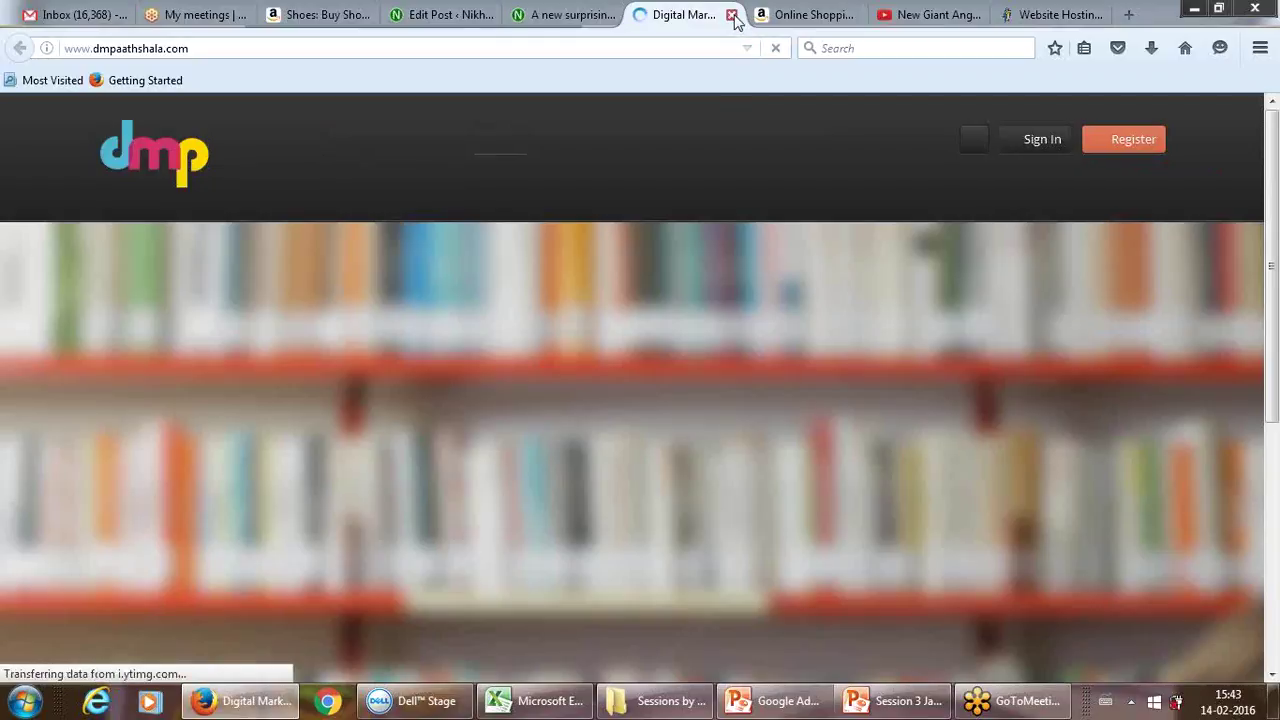
left_click(732, 15)
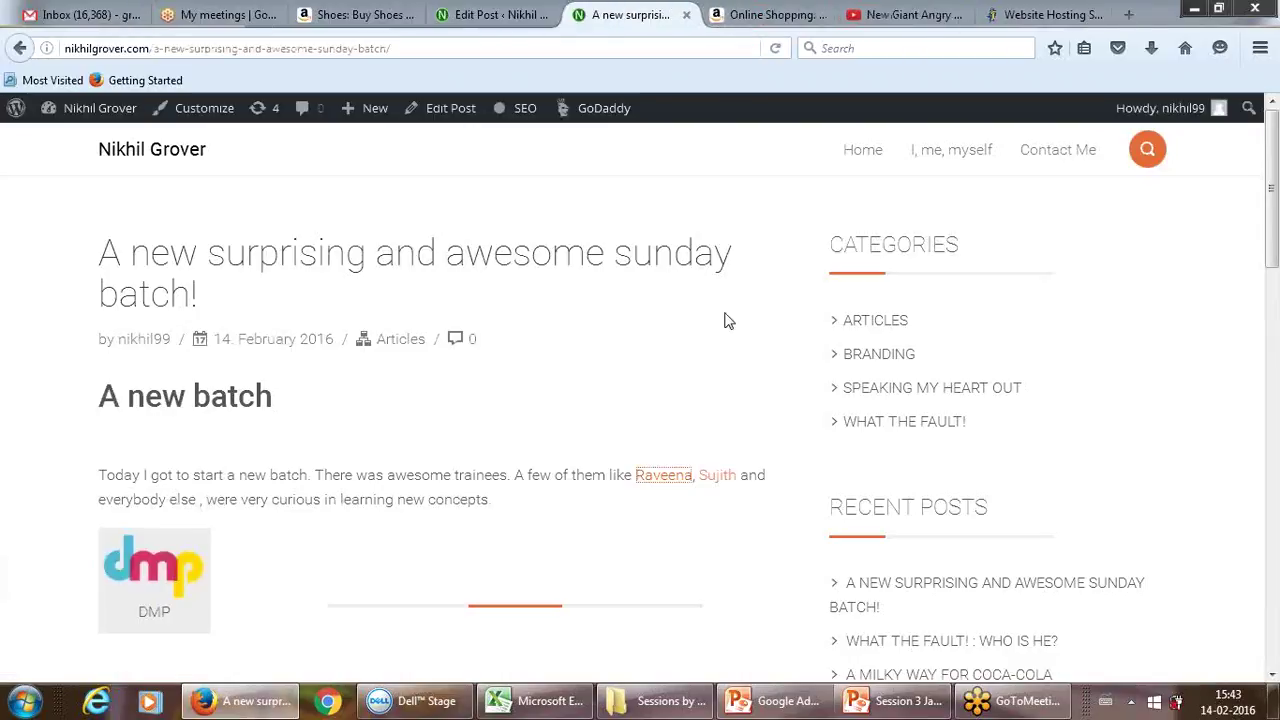
left_click(722, 479)
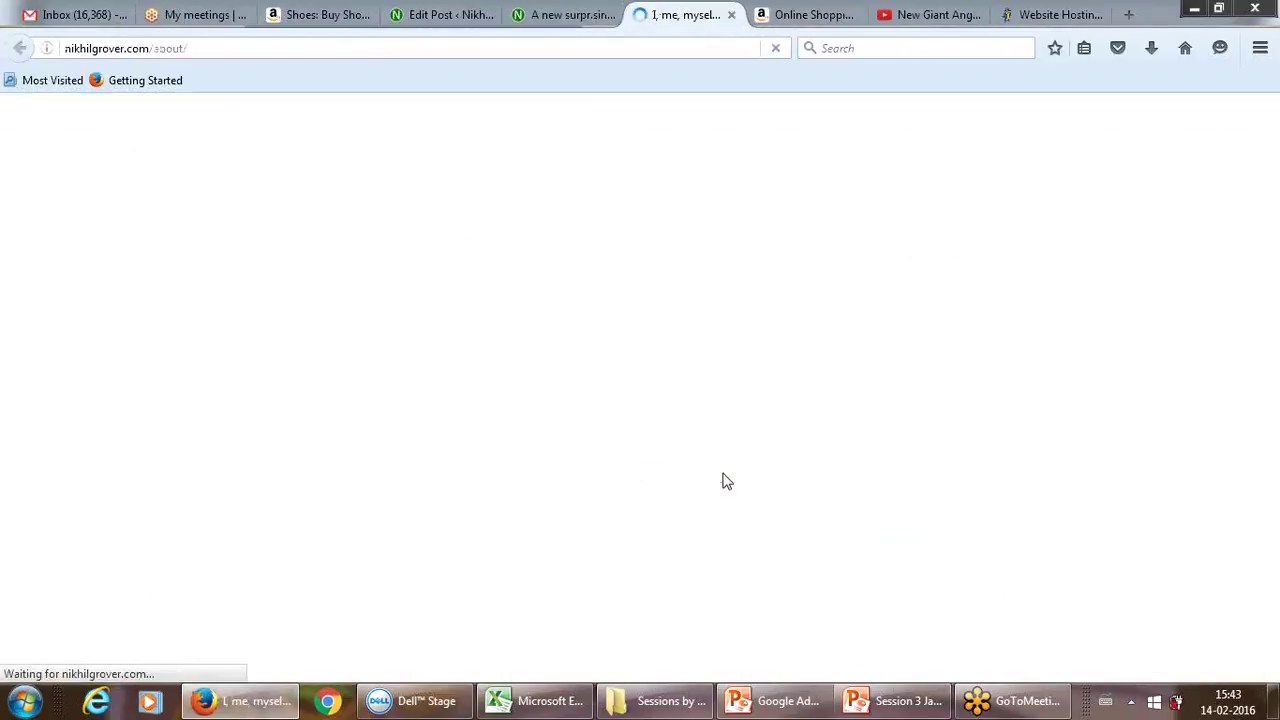
left_click(731, 15)
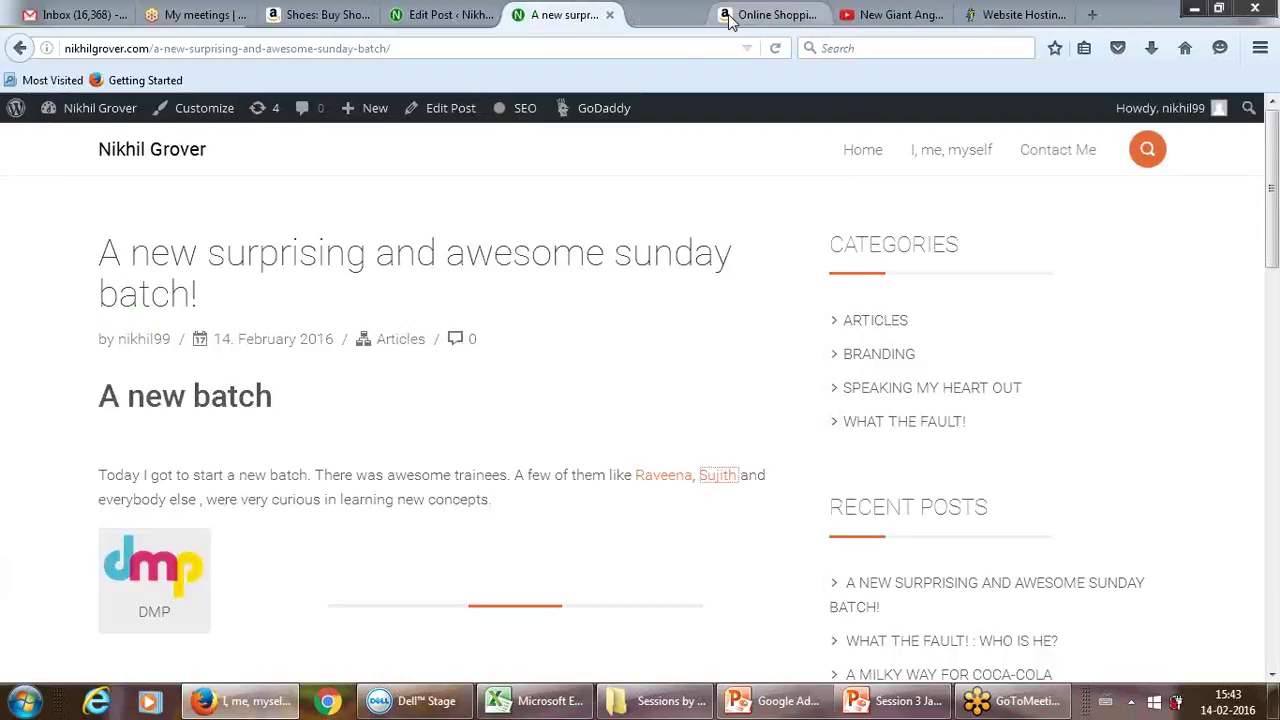
left_click(168, 588)
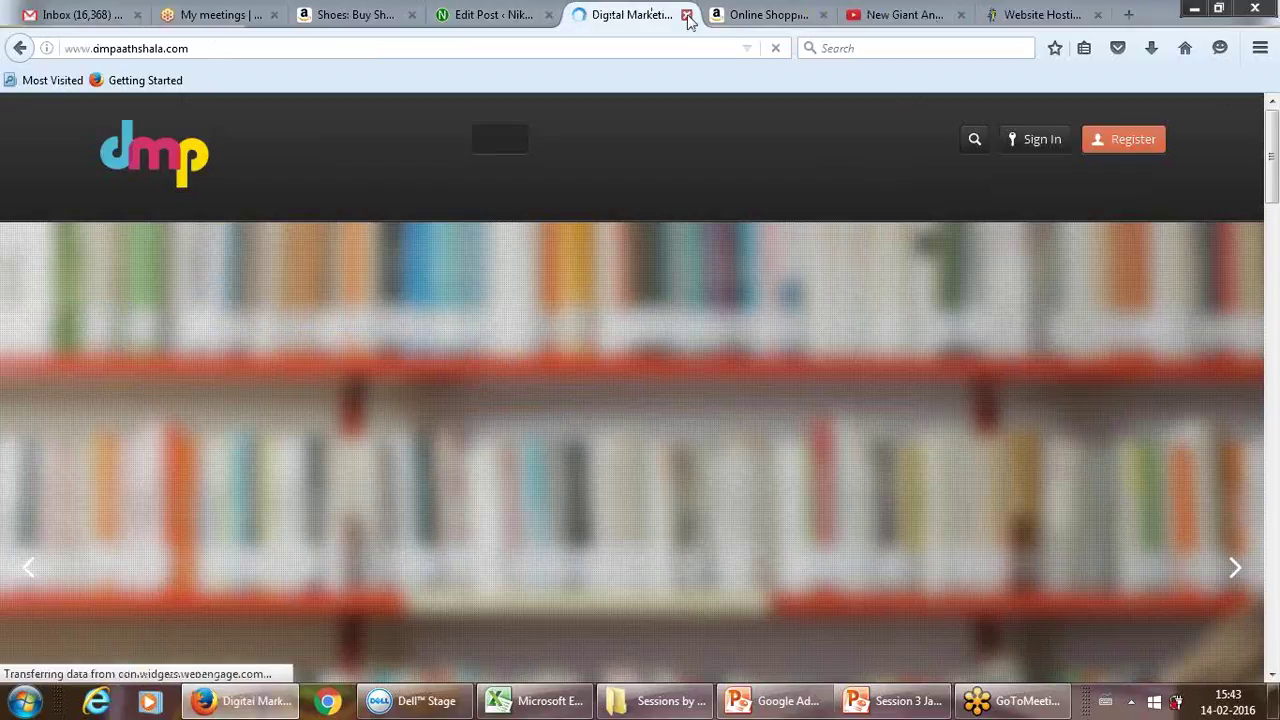
left_click(686, 15)
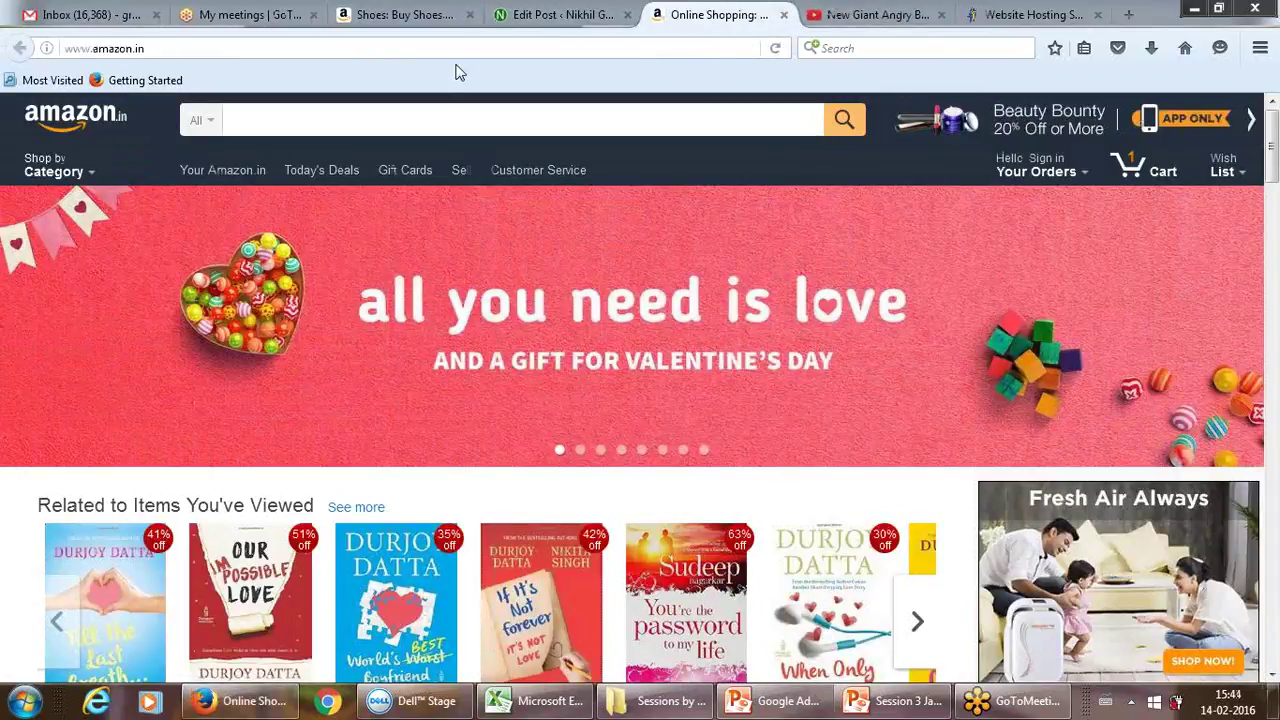
Step: Return to the Edit Post tab, then bring the Session 3 PowerPoint deck forward
left_click(563, 14)
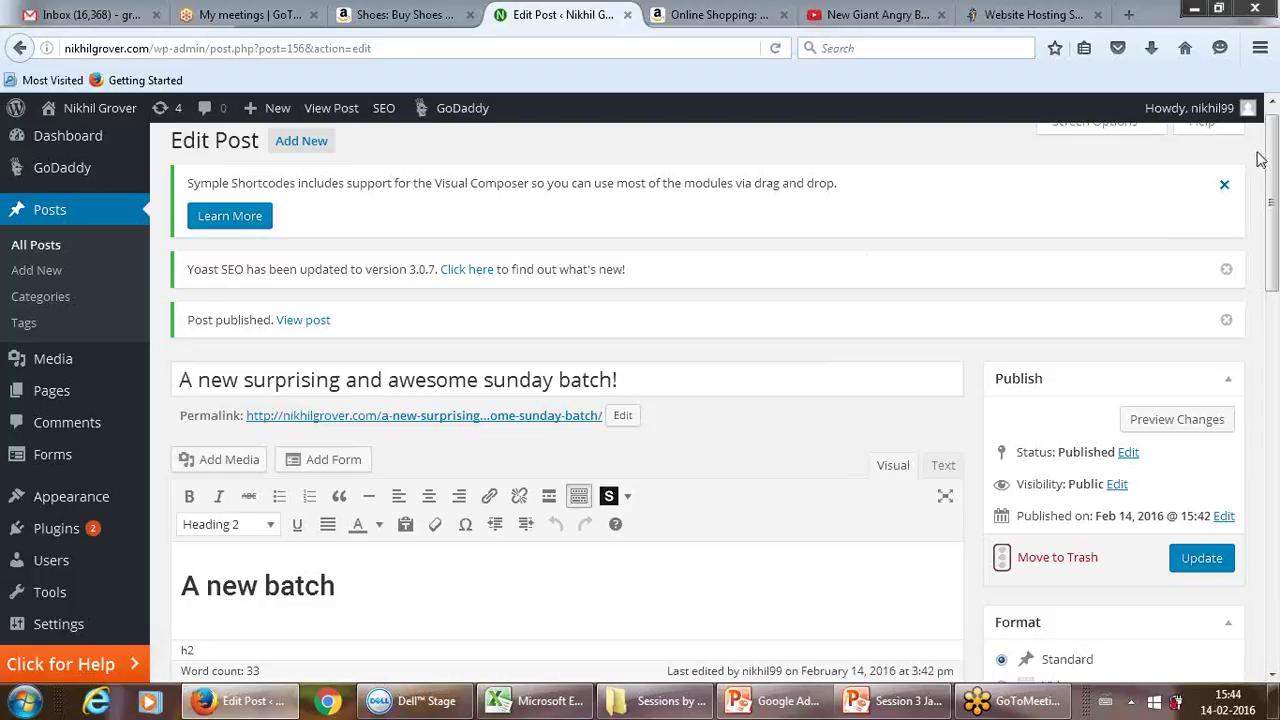
left_click_drag(1270, 170, 1273, 135)
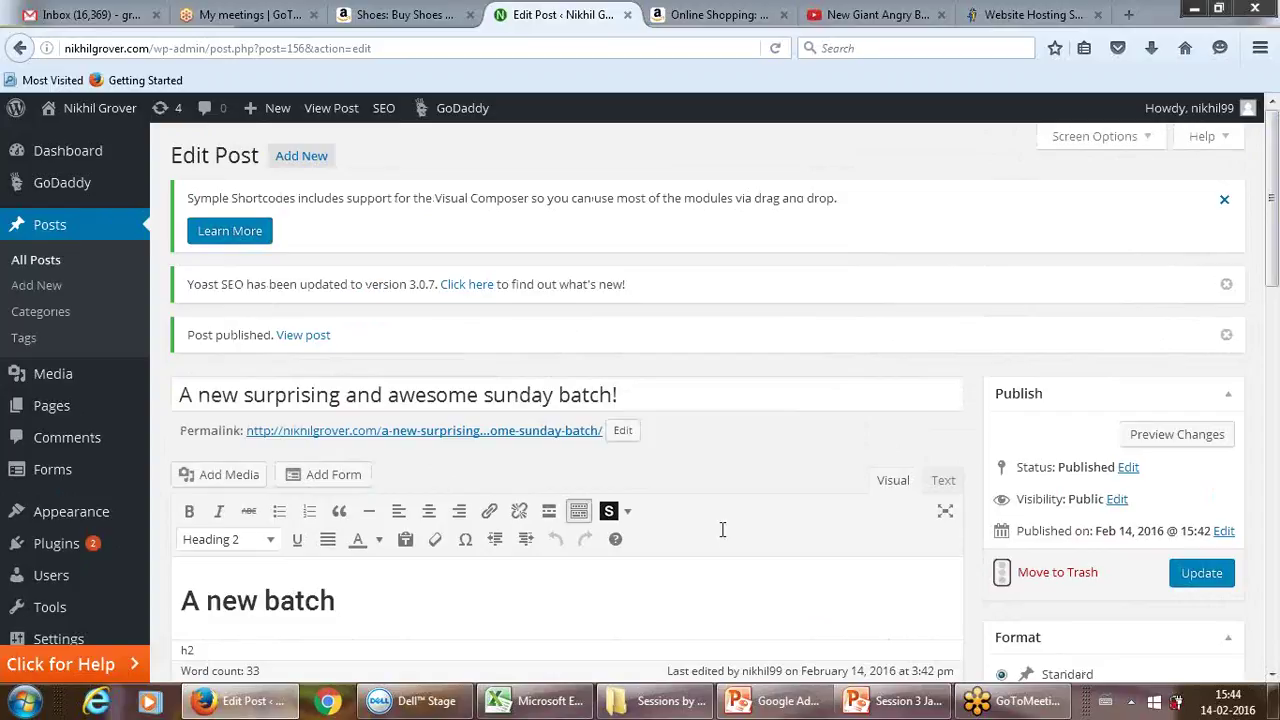
mouse_move(637, 708)
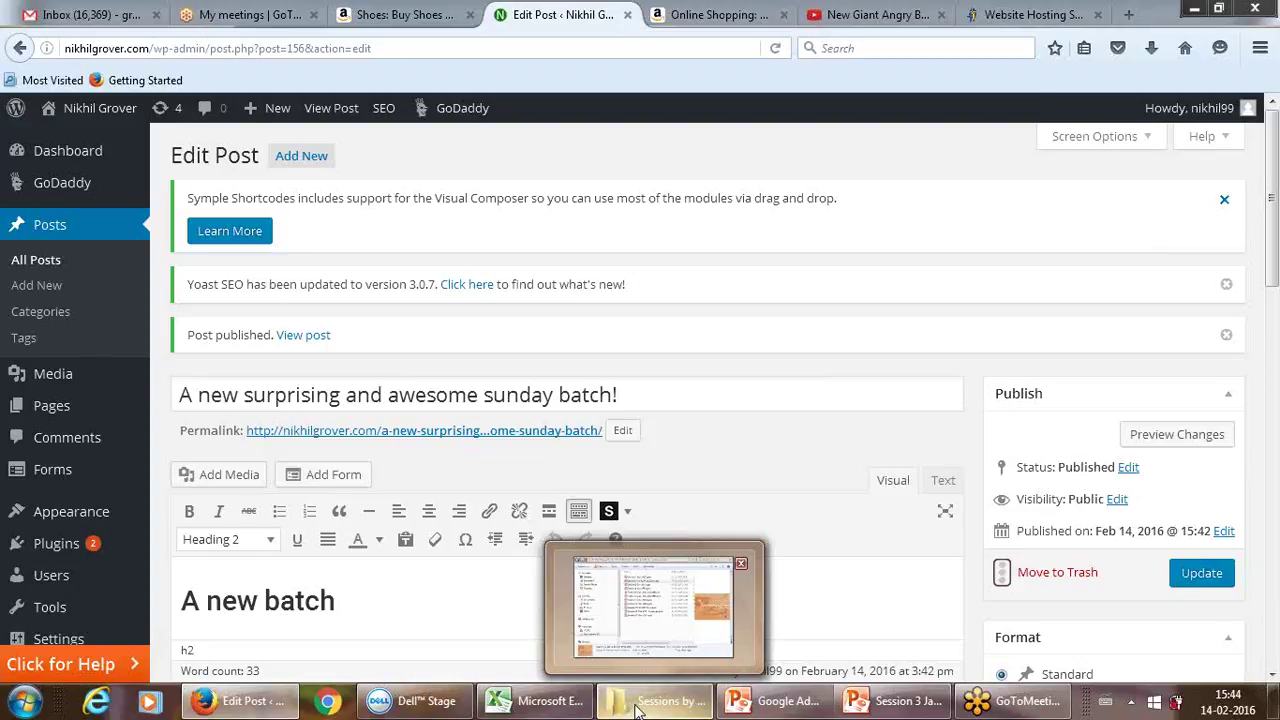
left_click(880, 701)
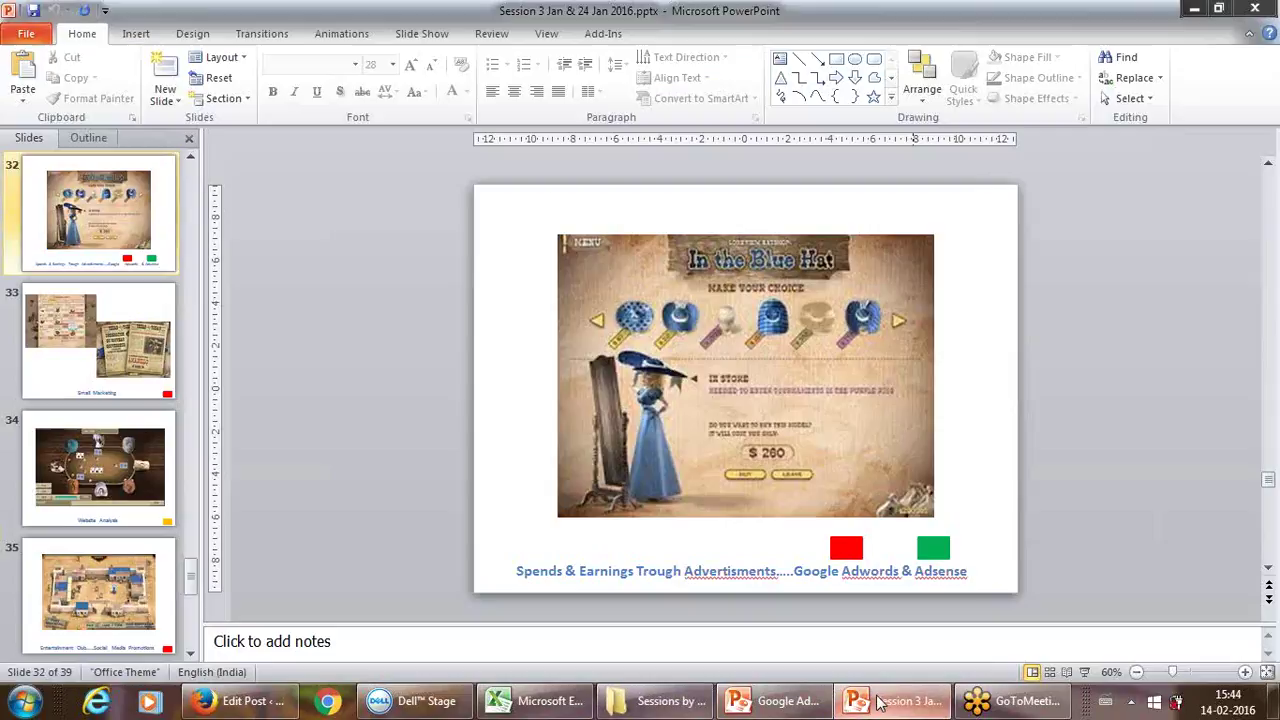